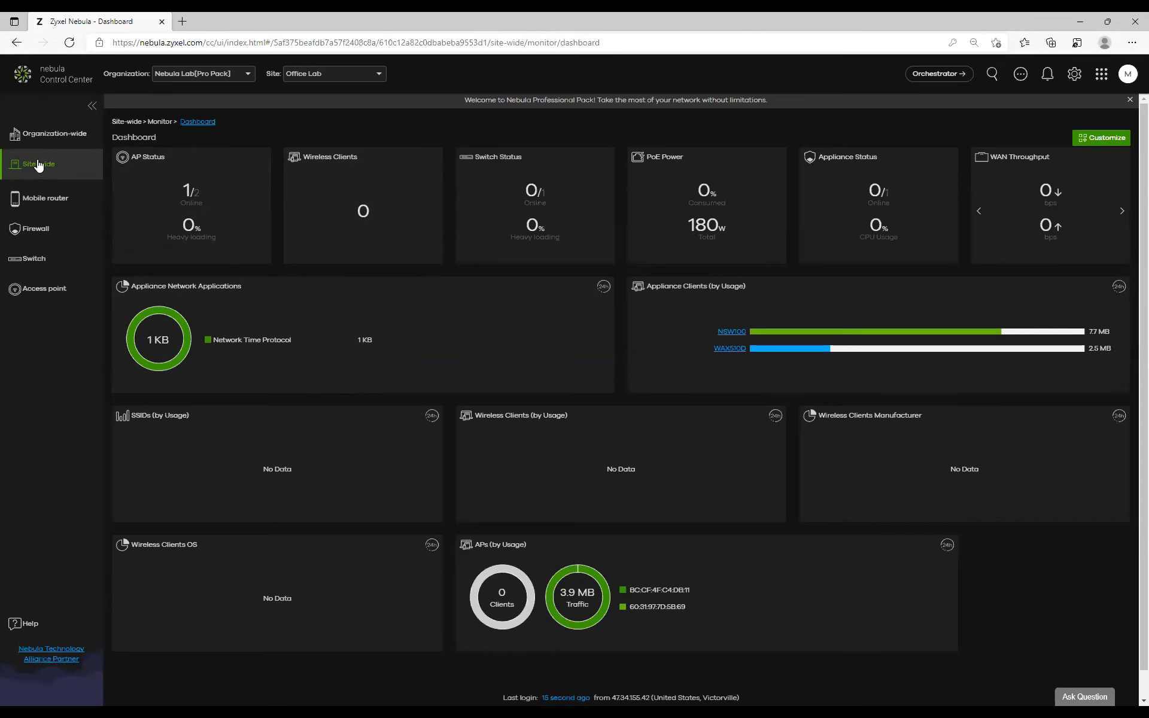
Show the organization's device inventory and view the form for adding devices, leaving it without adding any.
mouse_move(38, 165)
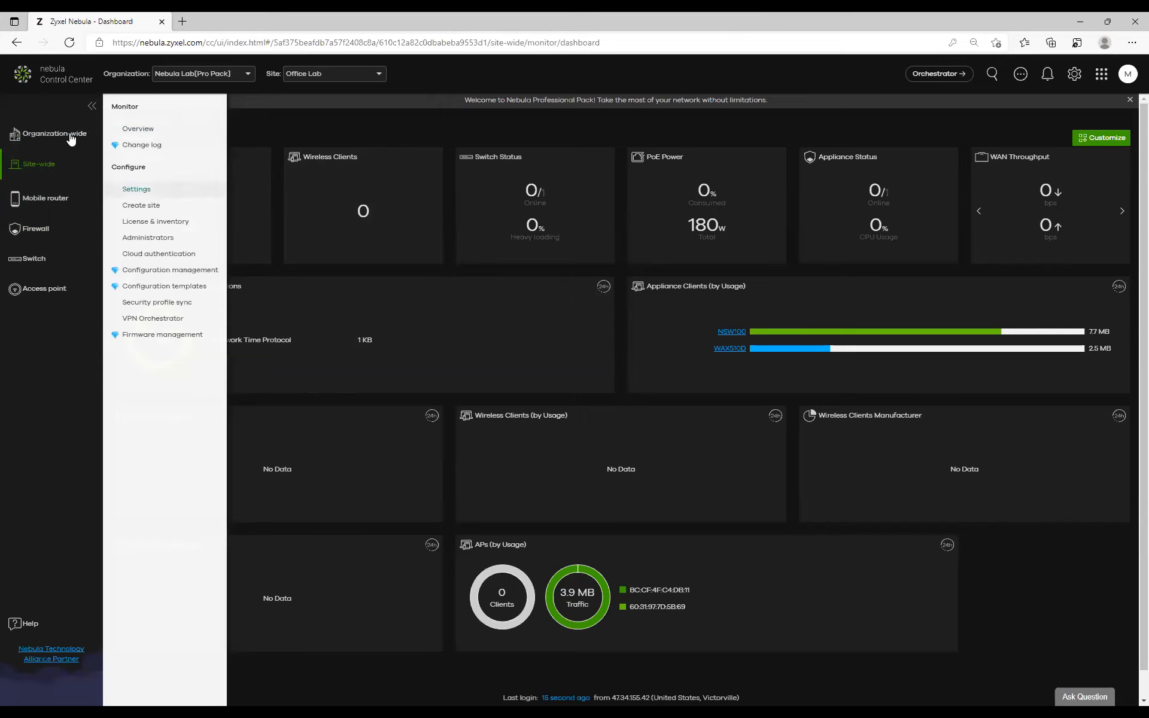
left_click(153, 223)
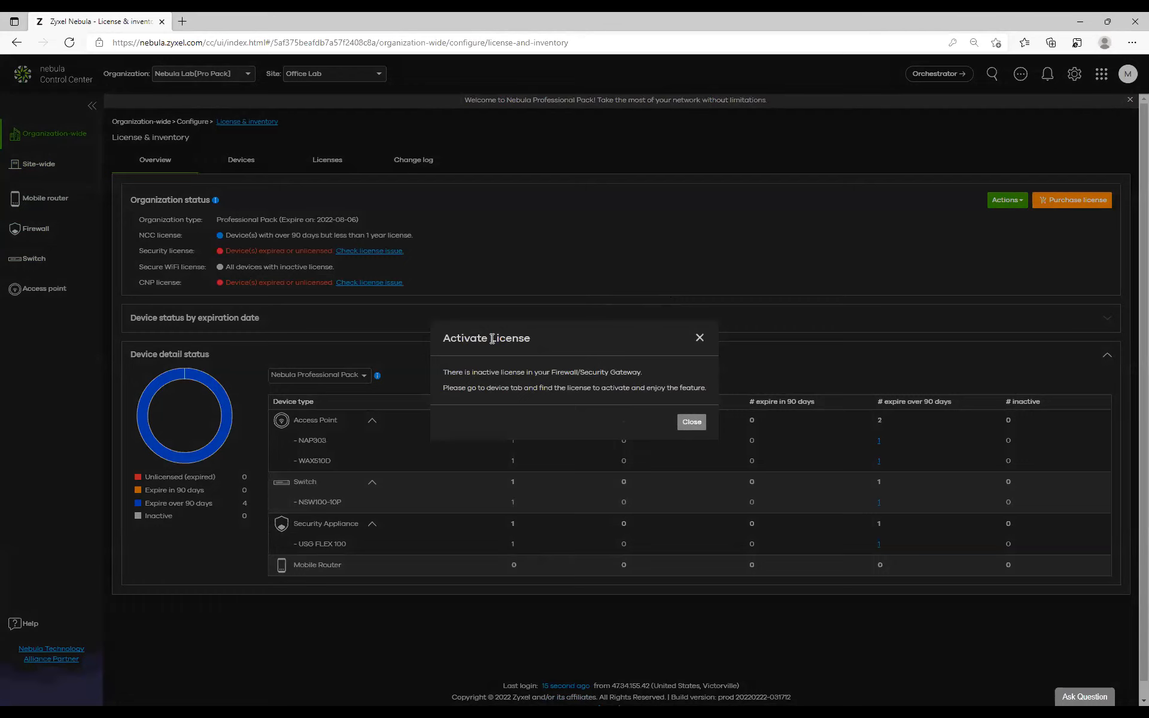
left_click(691, 422)
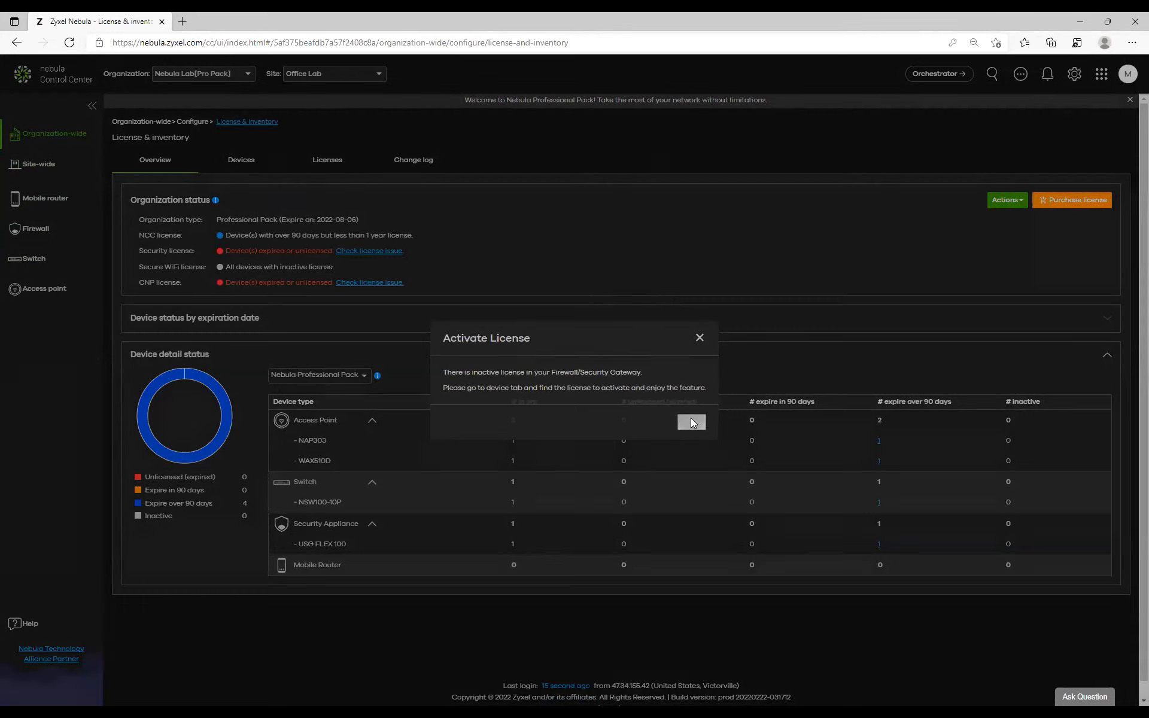
left_click(236, 160)
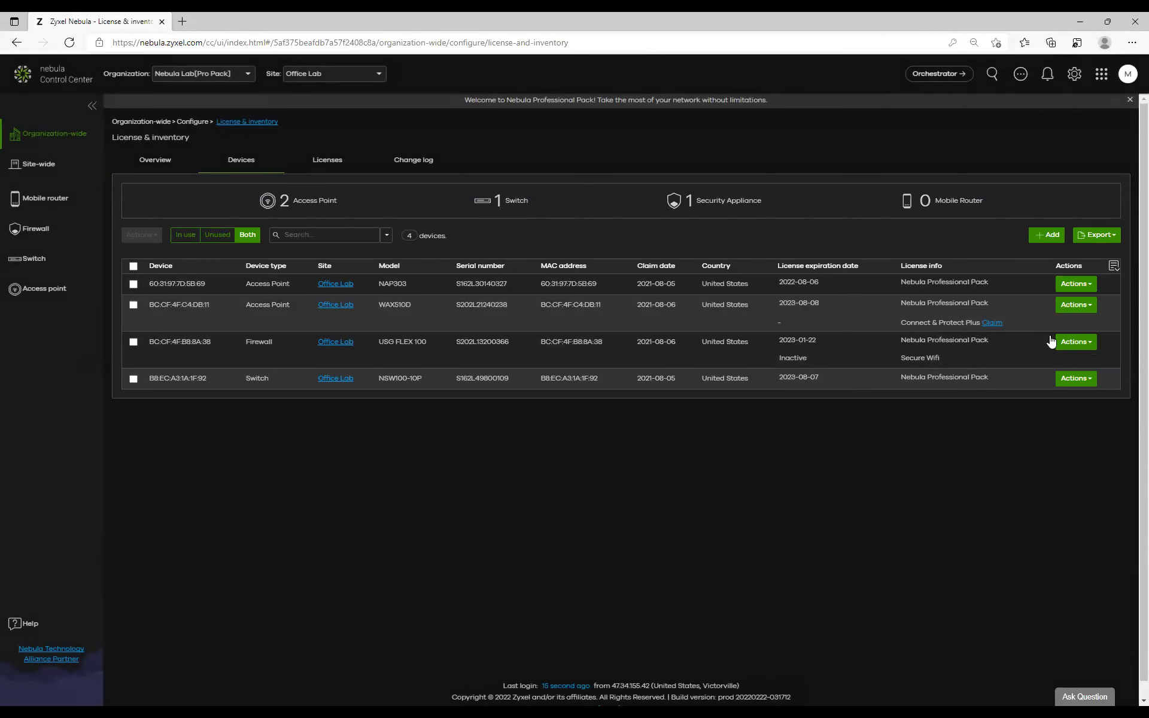
left_click(1046, 234)
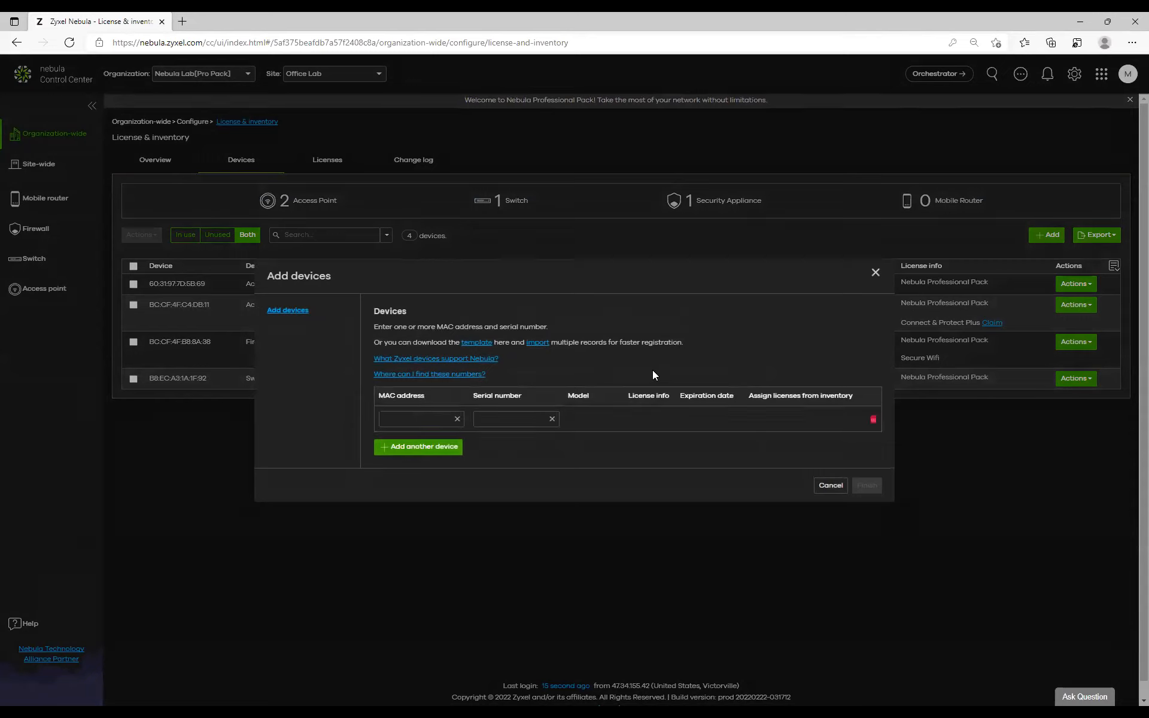
left_click(829, 486)
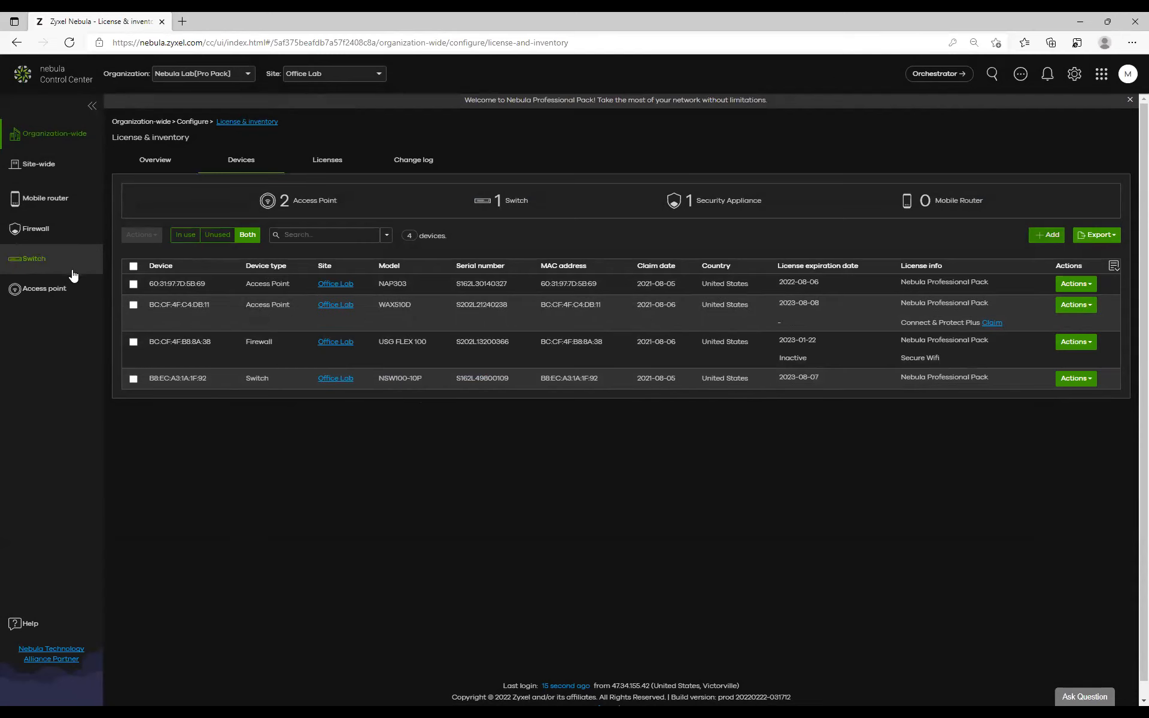
Show all SSIDs in the access point SSID settings, enable SSID3 and save the change.
mouse_move(50, 292)
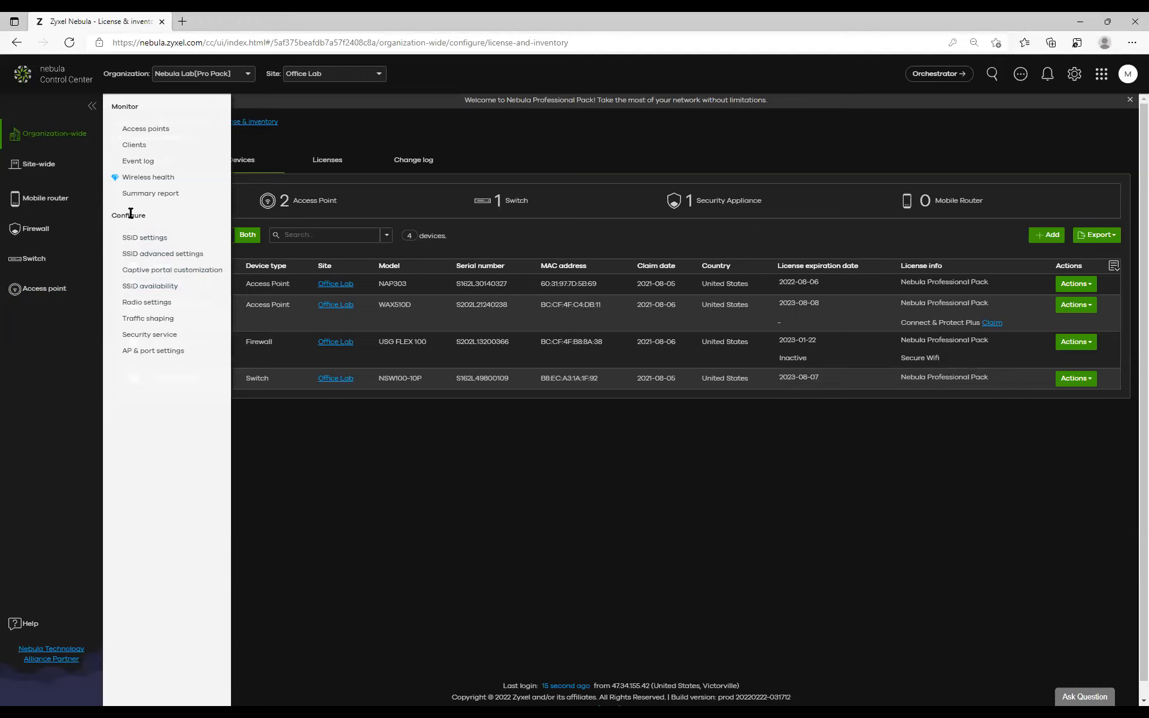
left_click(149, 238)
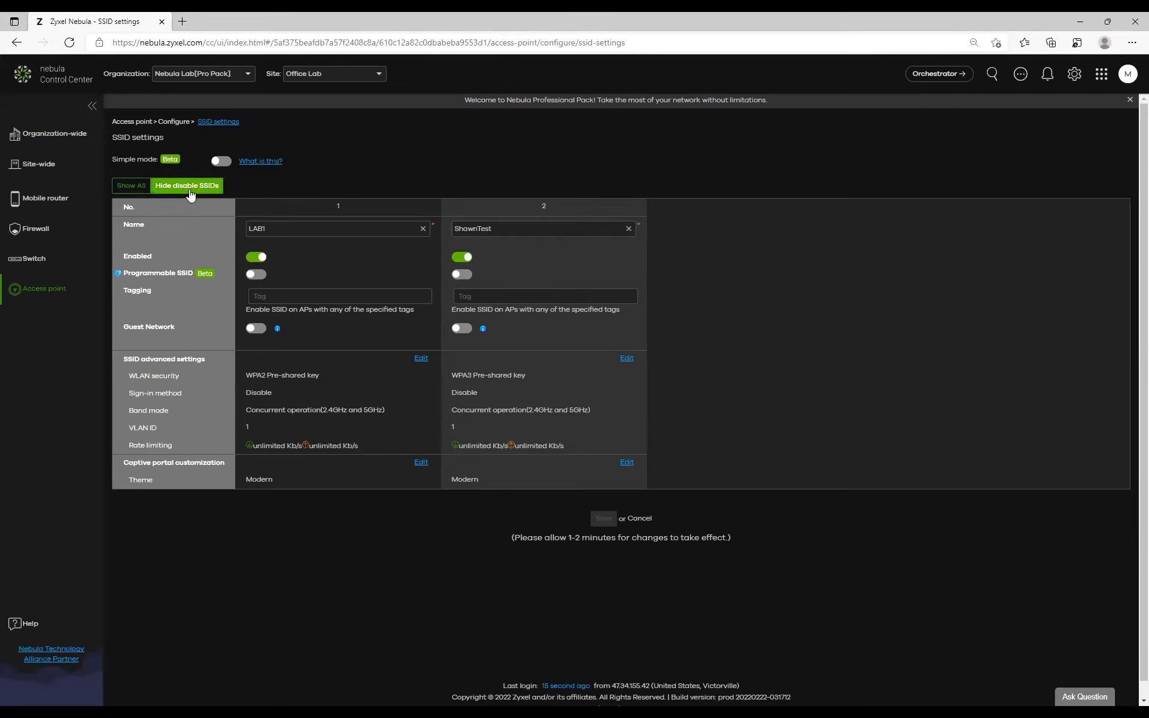
left_click(129, 186)
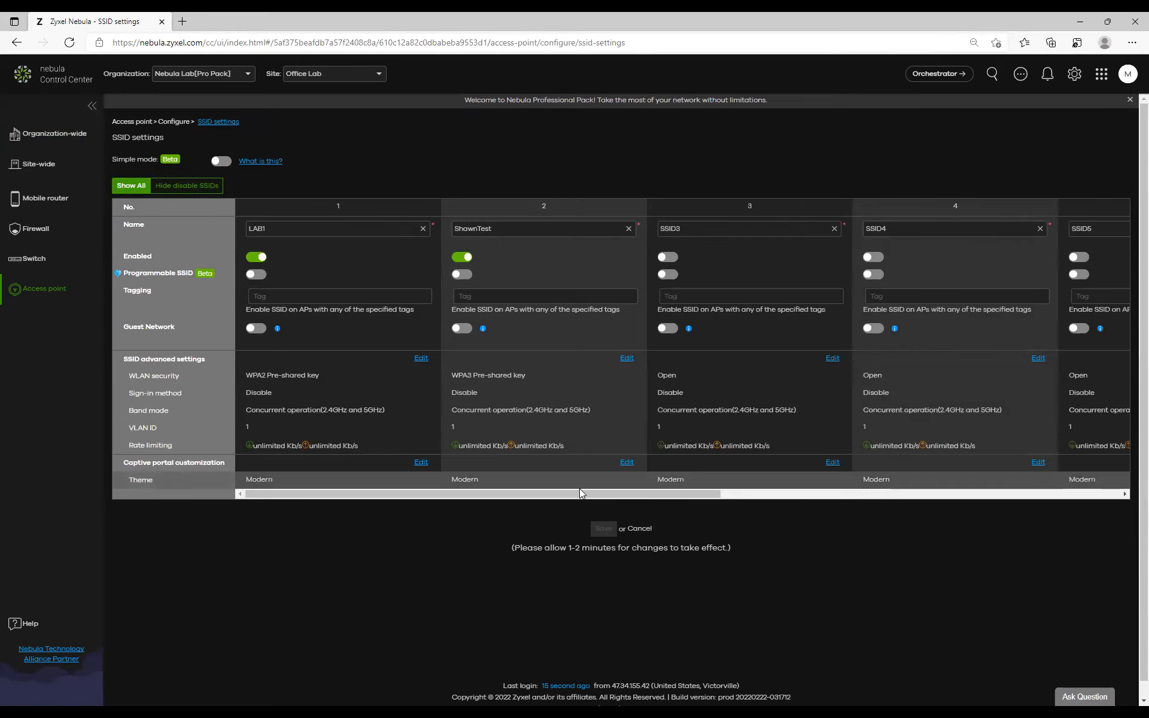
left_click_drag(572, 492, 513, 456)
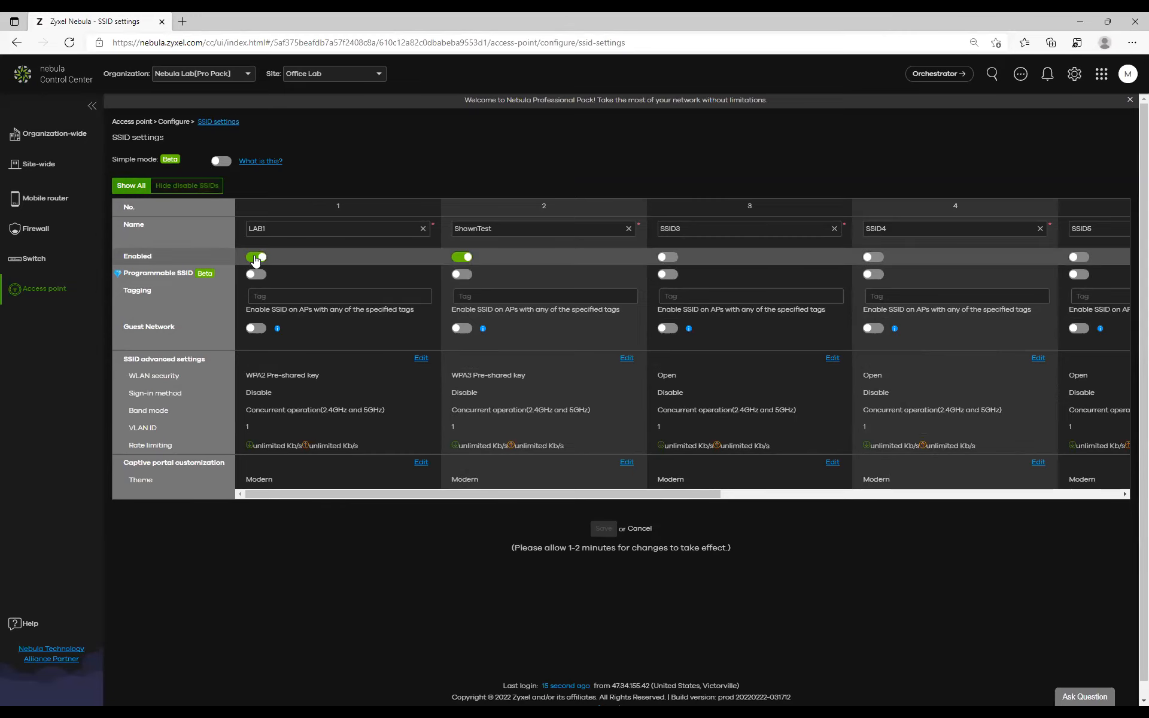
left_click(664, 258)
left_click(603, 529)
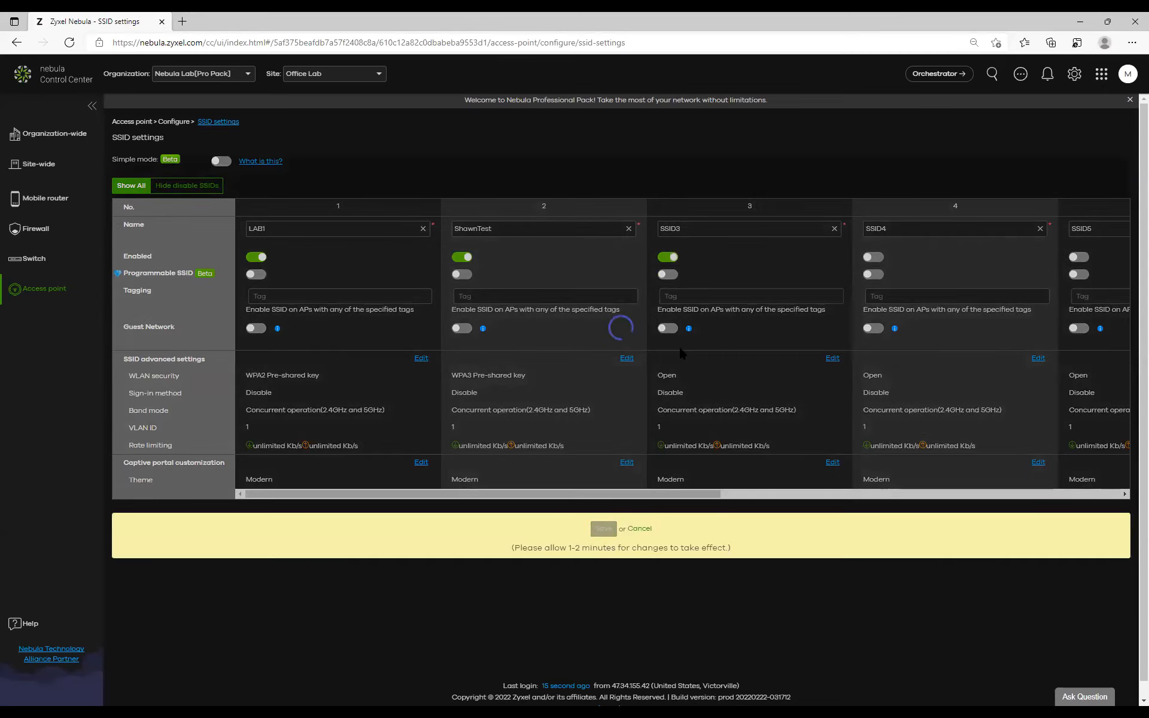
Hide the disabled SSIDs and preview the SSID settings in simple mode, returning to the full view.
left_click(180, 188)
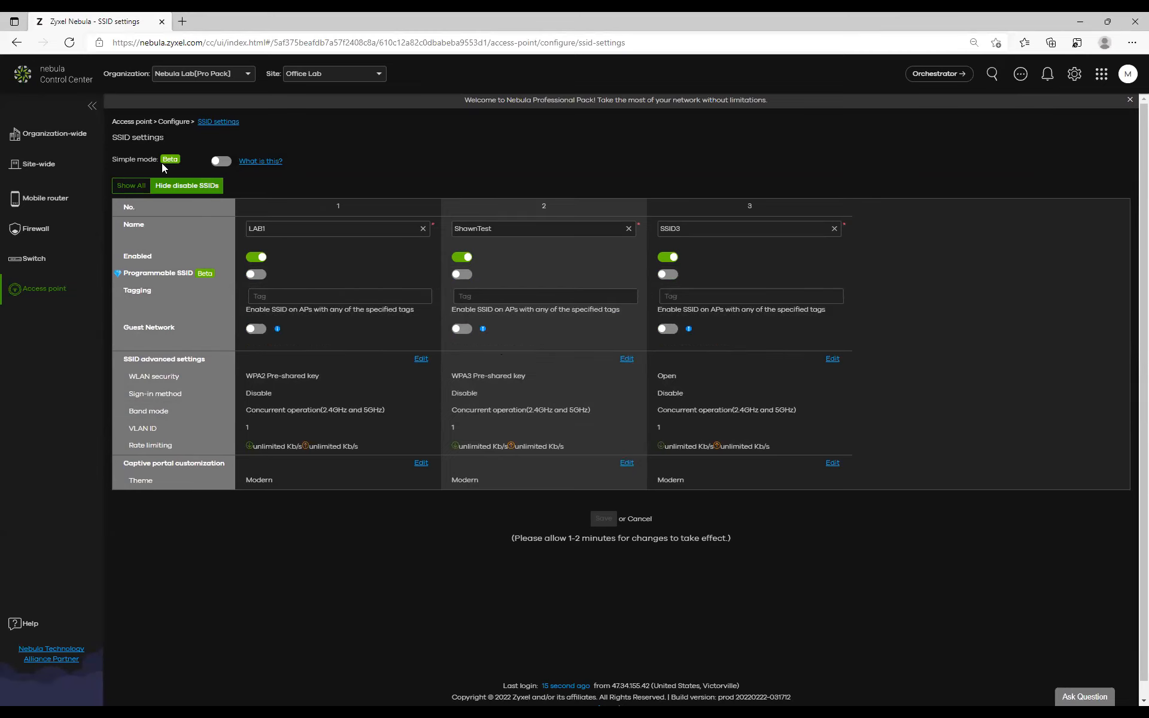
left_click(221, 163)
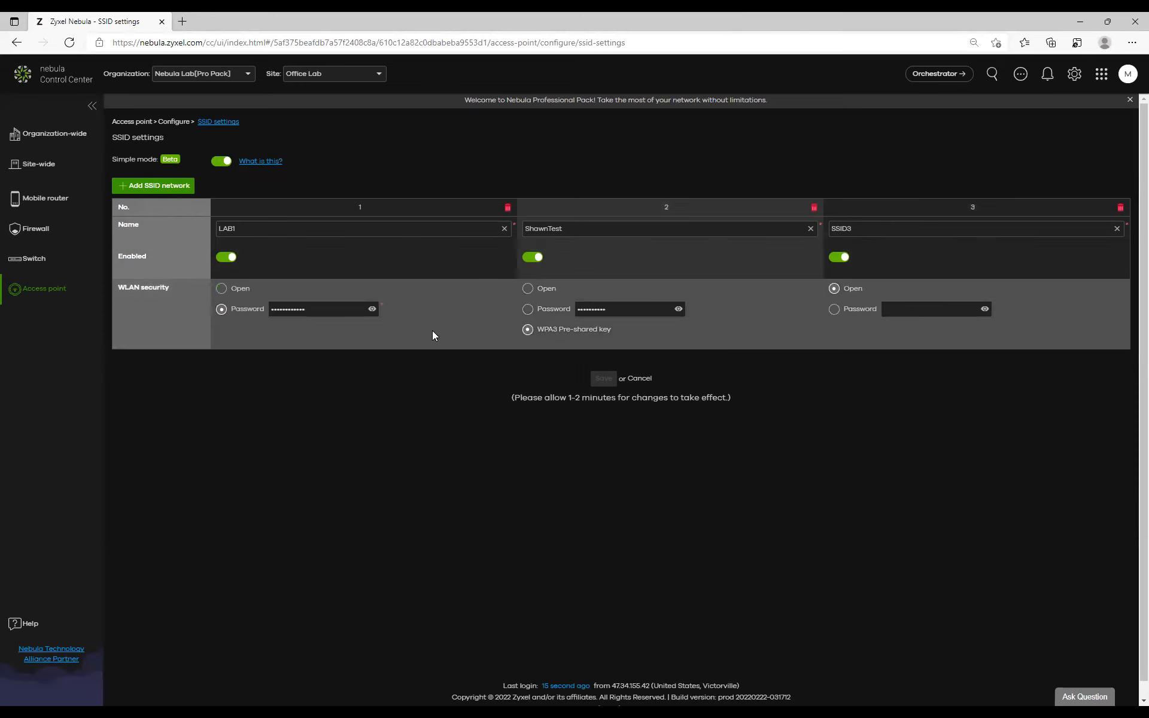
left_click(219, 162)
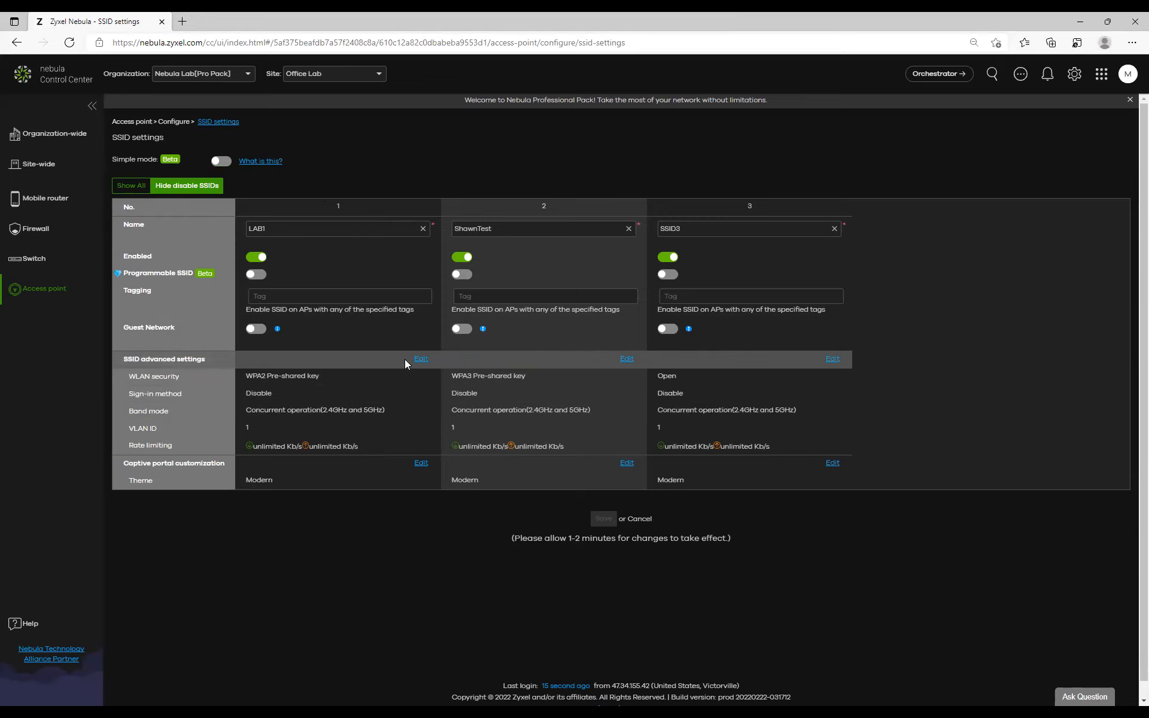
Set the download rate limit to 1 Mb/s in the advanced settings of the LAB1 SSID.
left_click(421, 360)
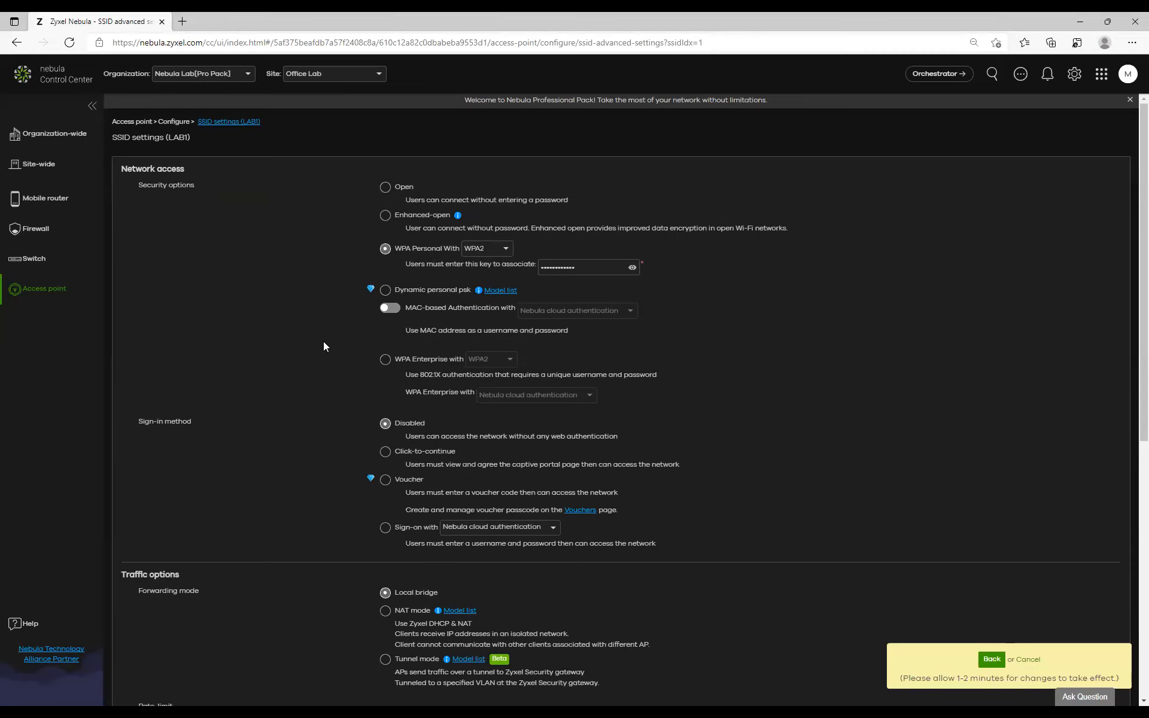
scroll(324, 398, "down", 5)
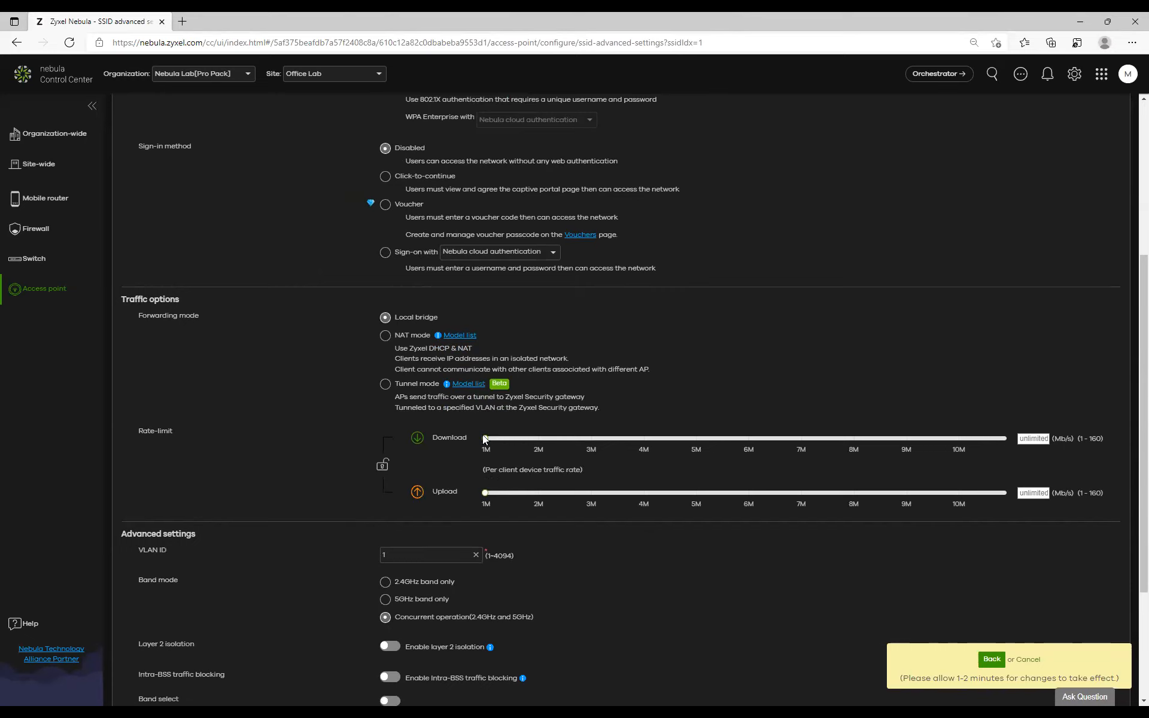
left_click_drag(484, 438, 318, 438)
Review LAB1's security options, sign-in methods, traffic options and advanced settings such as VLAN, band mode and roaming.
scroll(317, 438, "down", 3)
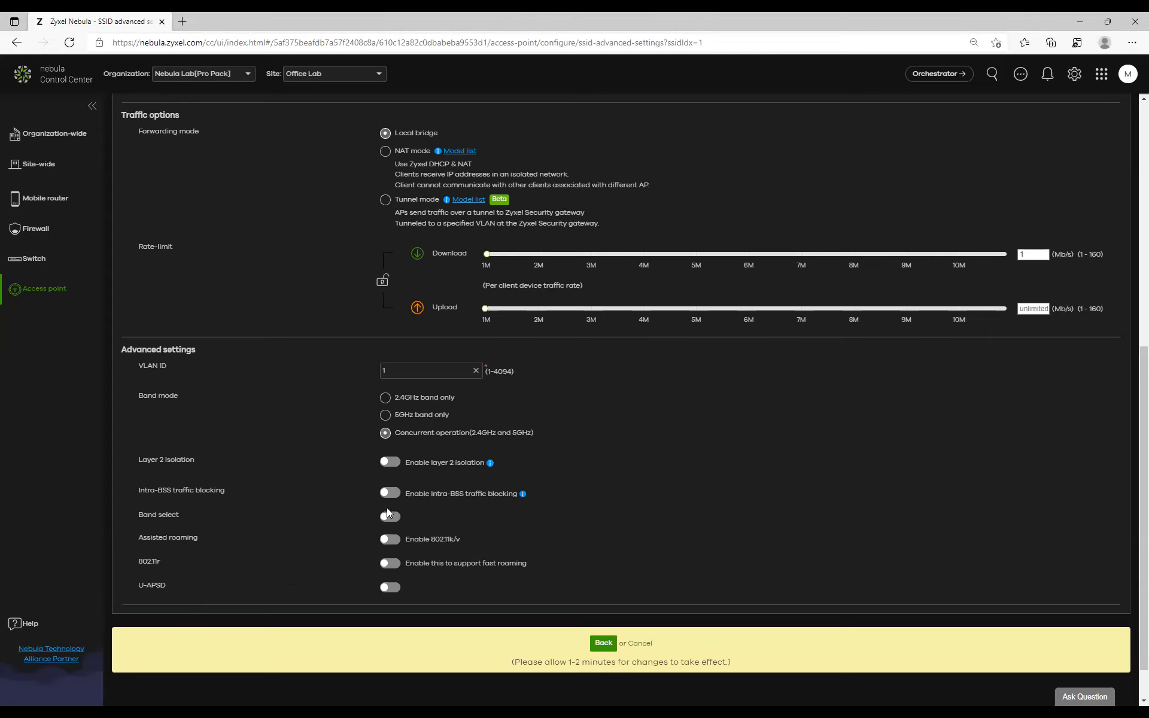
scroll(366, 482, "up", 6)
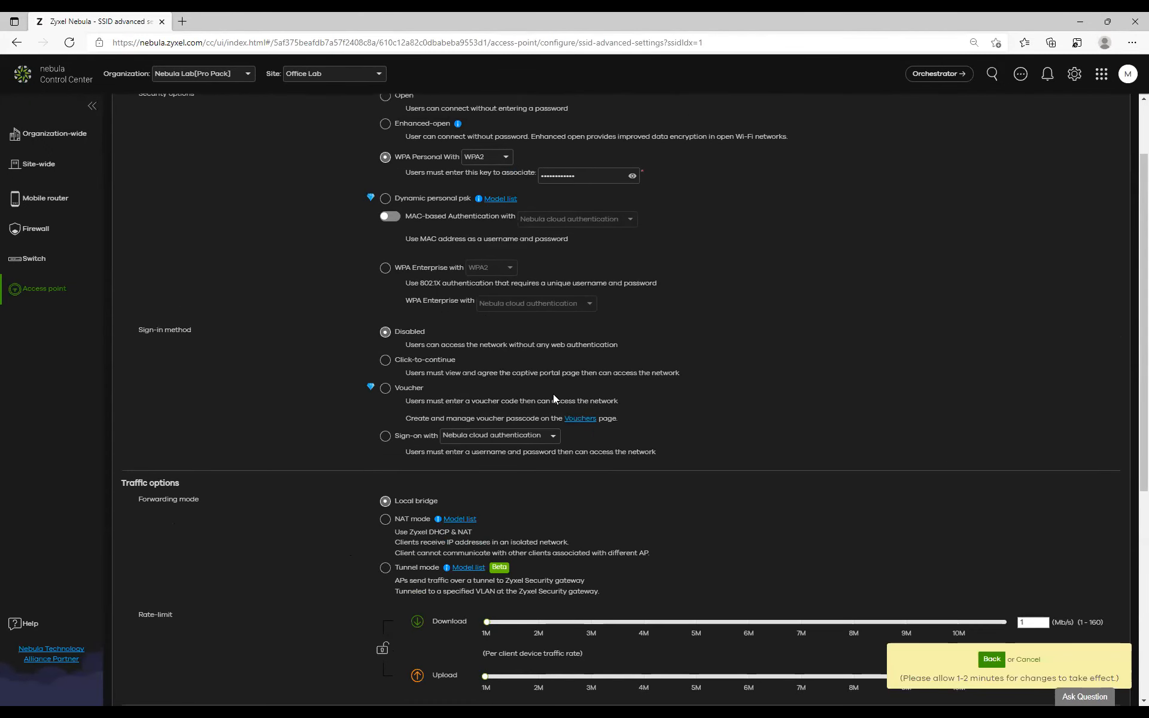
scroll(551, 396, "up", 2)
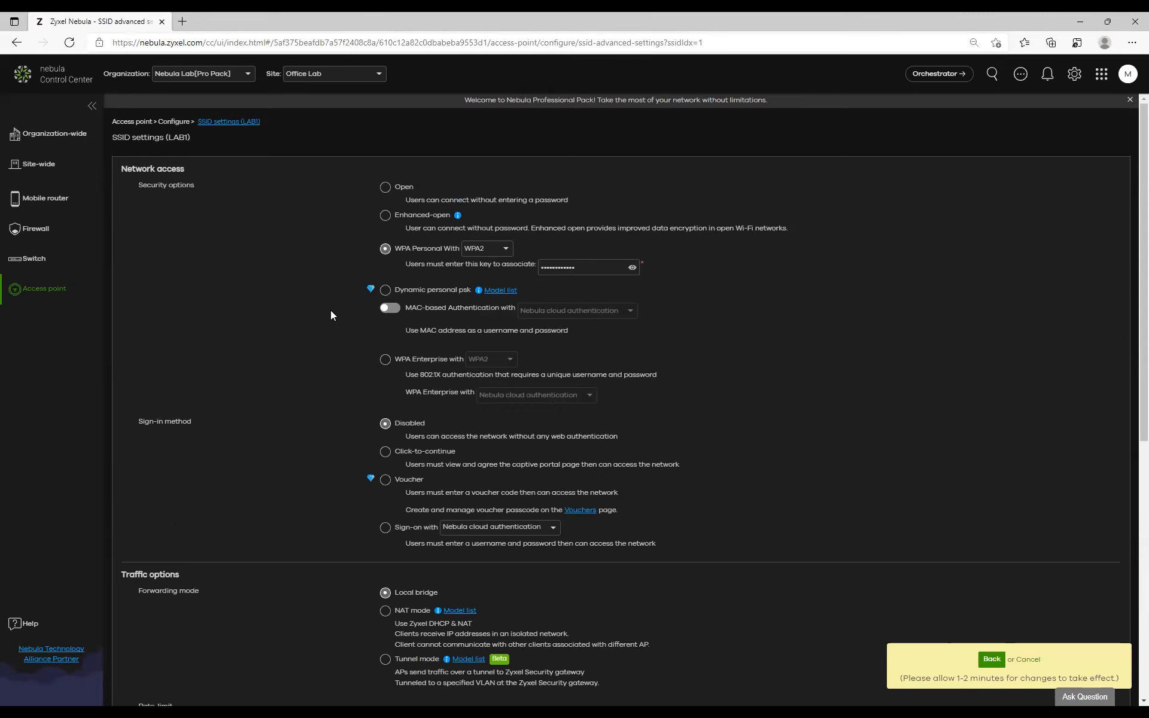
scroll(268, 259, "down", 3)
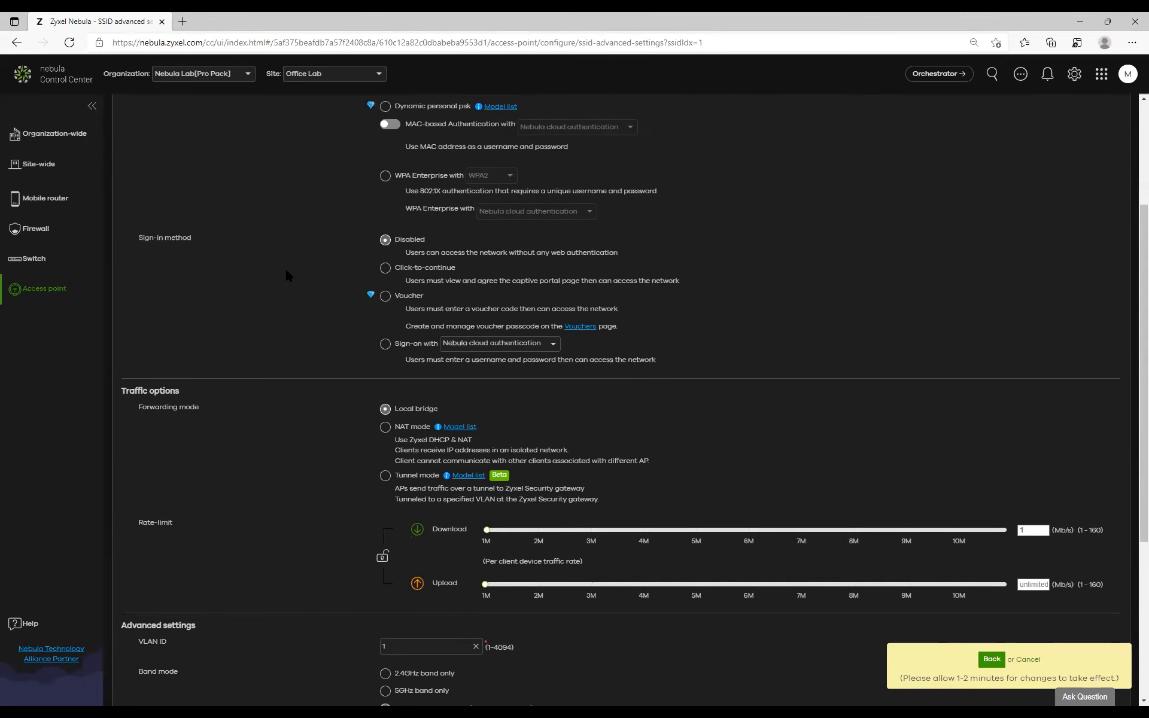
scroll(288, 270, "up", 3)
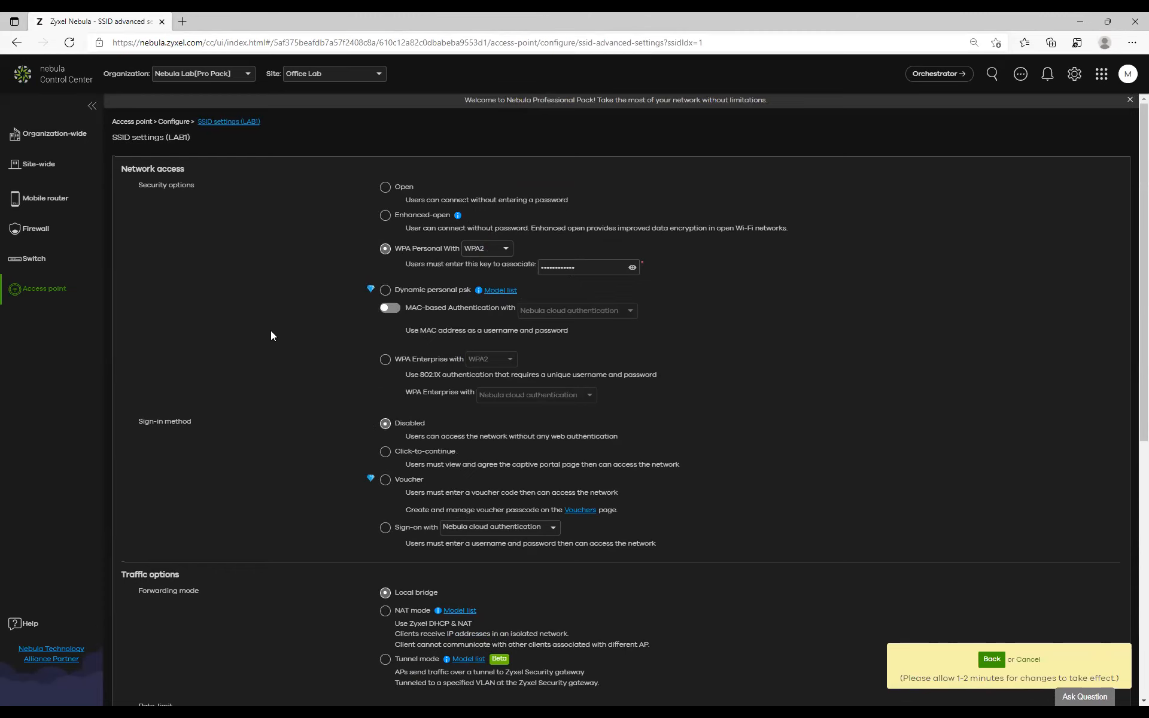
scroll(264, 358, "down", 3)
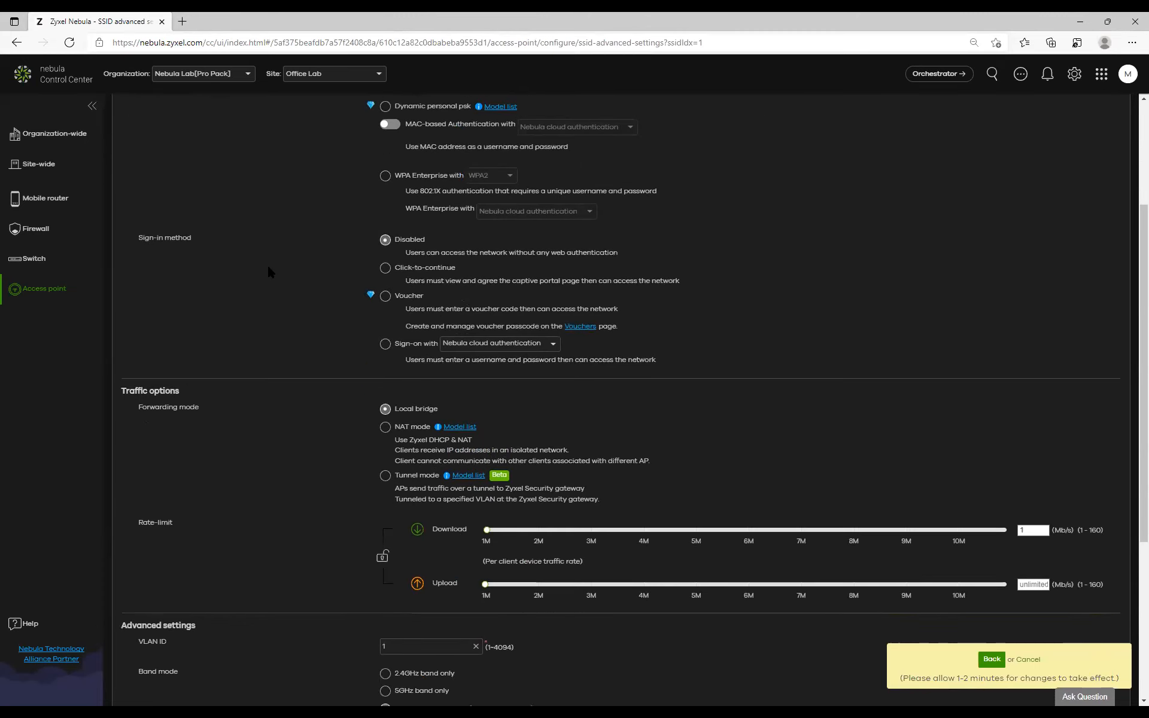
scroll(268, 273, "down", 3)
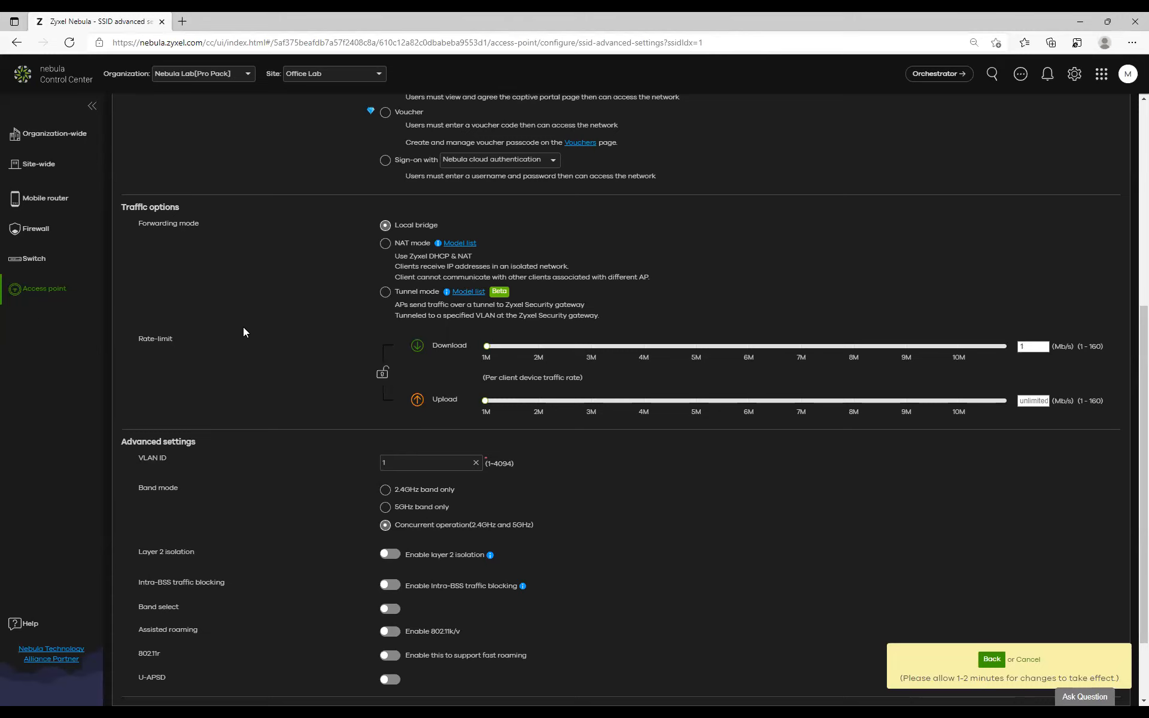
Open the access point radio settings, discarding the unsaved SSID changes.
mouse_move(55, 293)
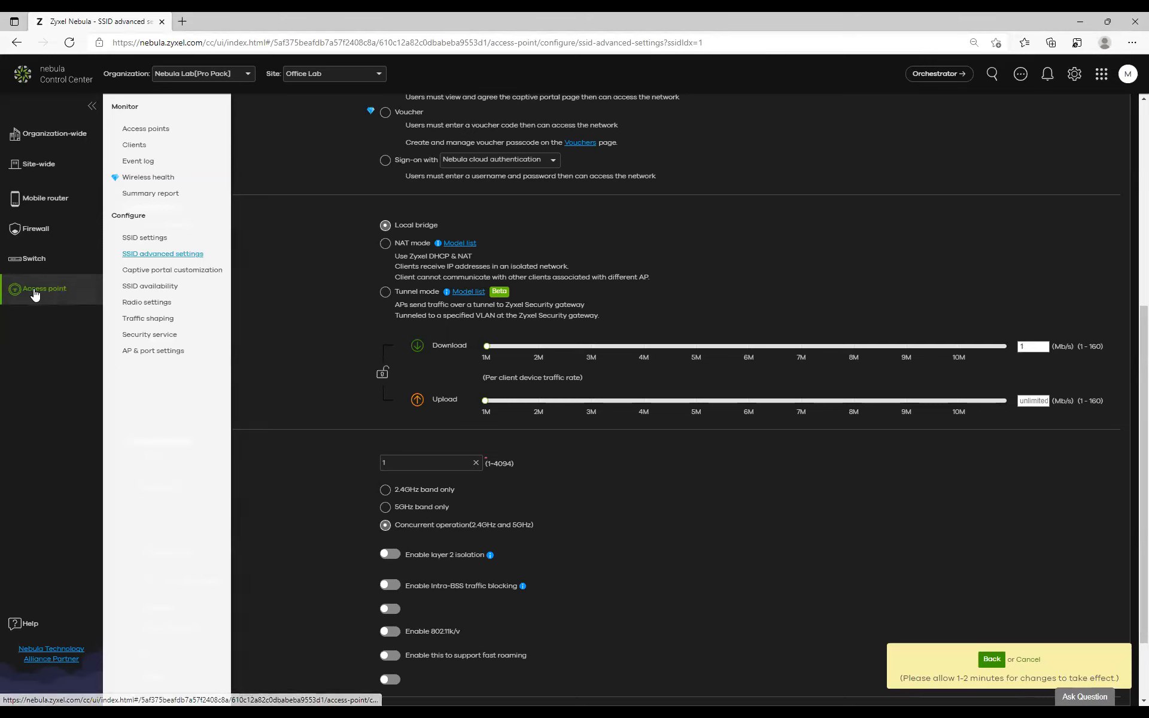
left_click(146, 304)
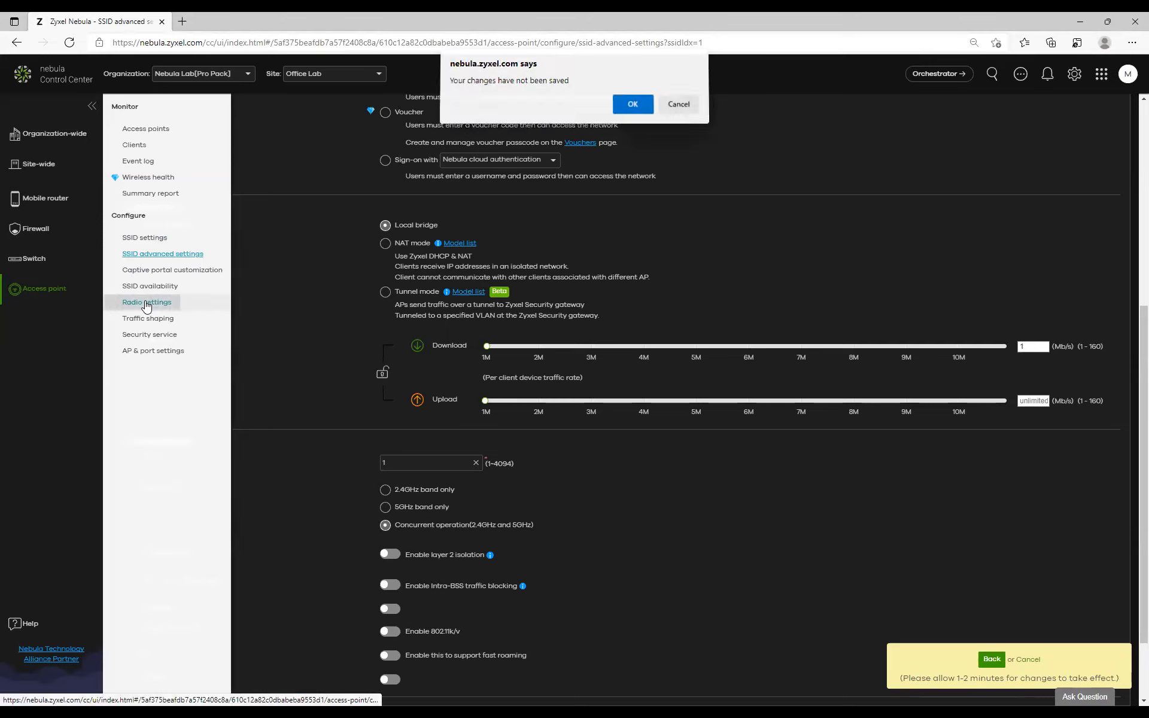
left_click(641, 112)
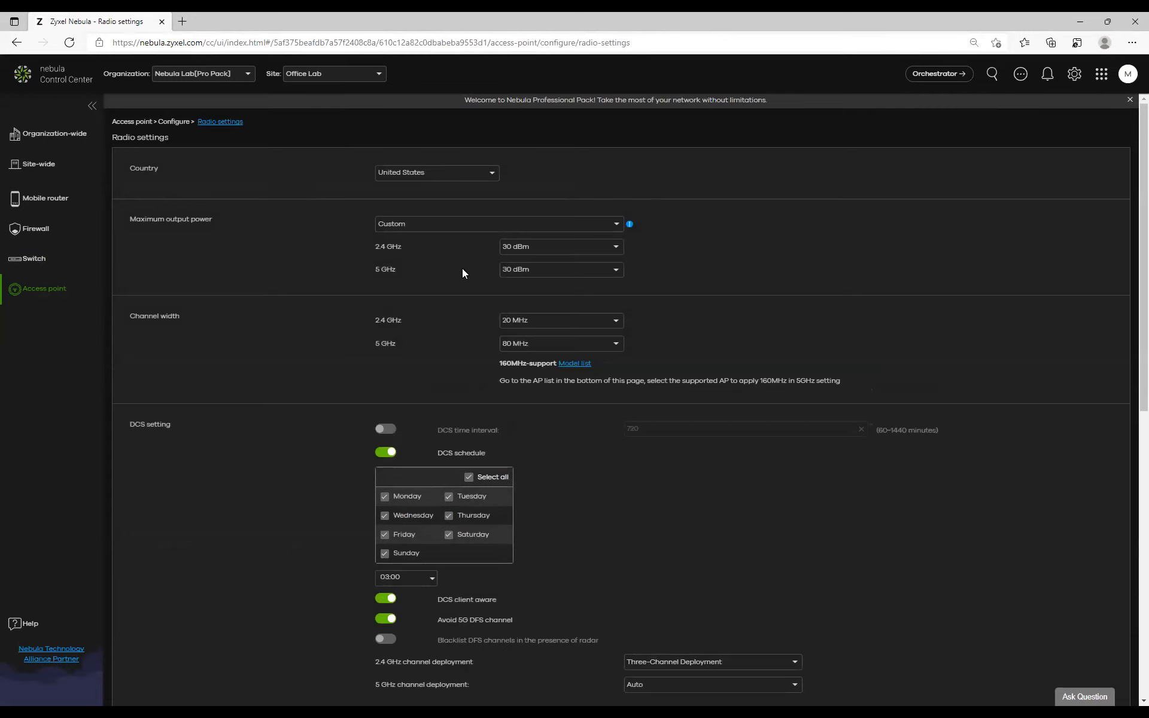
Try the high-density, moderate-density and low-density deployment presets for maximum output power and return it to Custom.
left_click(458, 223)
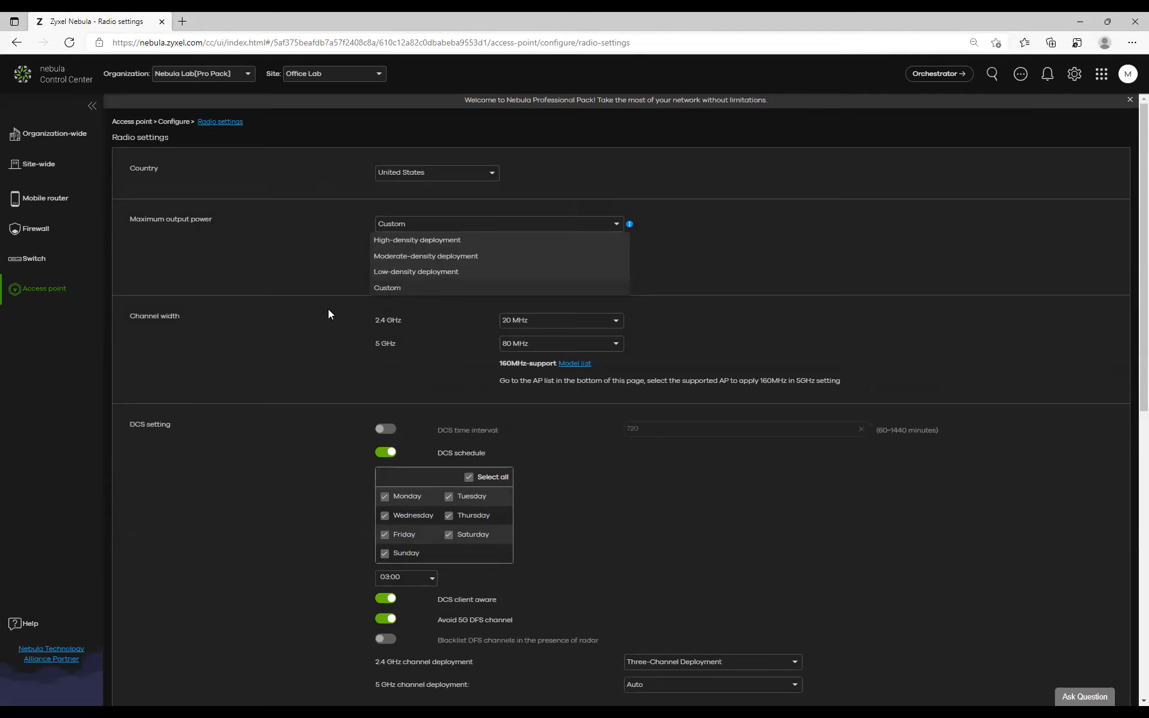
left_click(427, 242)
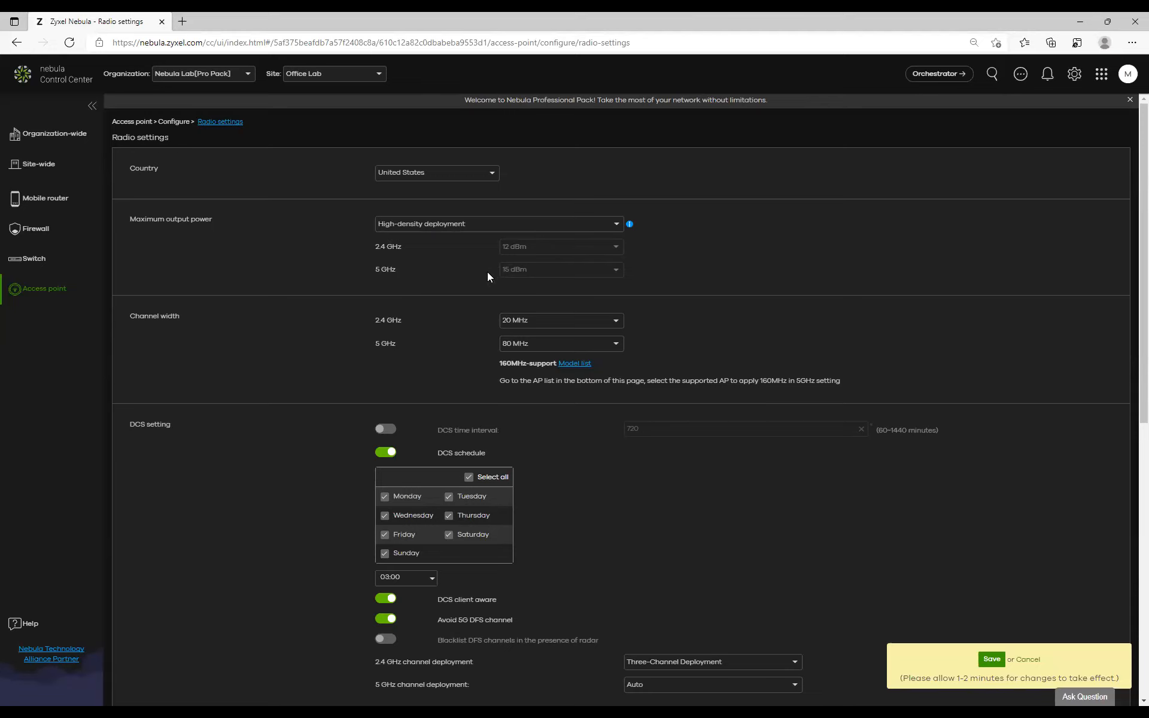
left_click(459, 225)
left_click(440, 257)
left_click(464, 226)
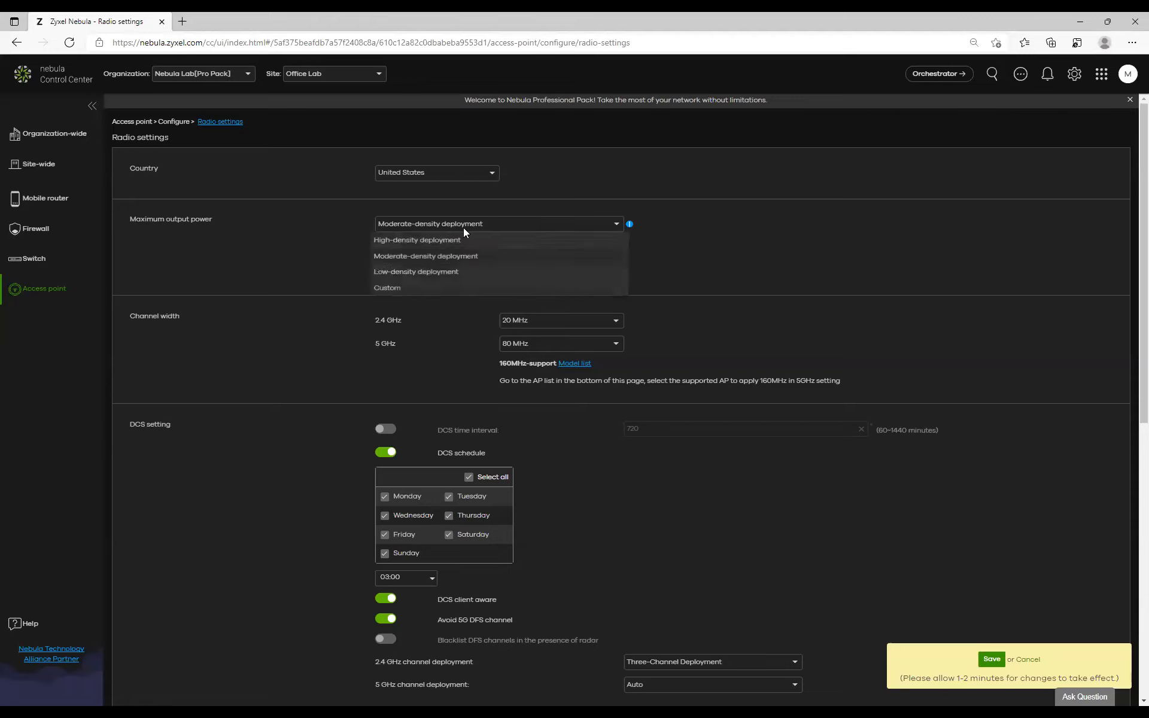
left_click(425, 272)
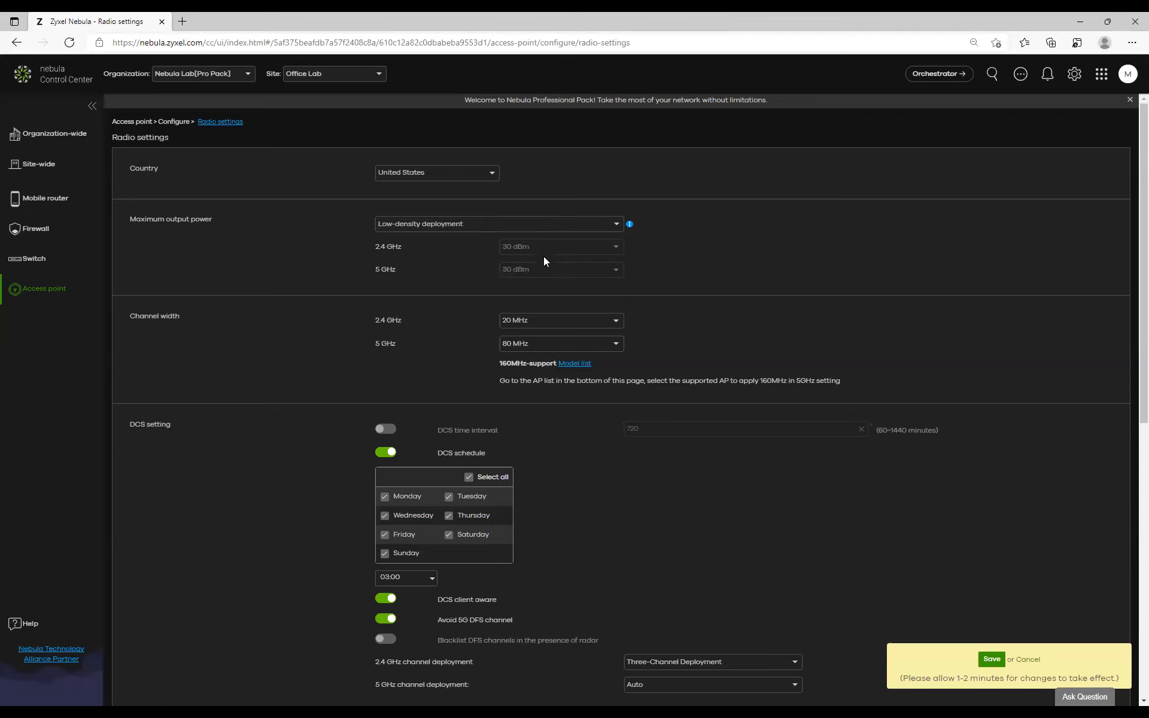
left_click(454, 225)
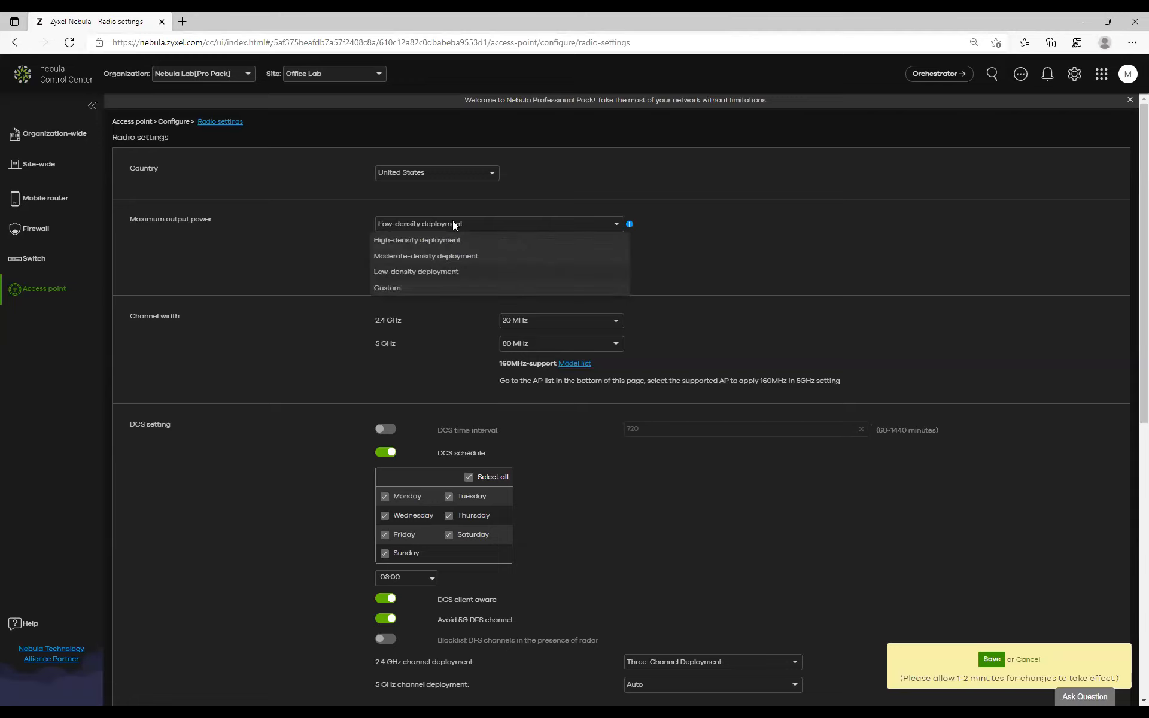
left_click(402, 288)
Set the custom maximum output power of the 2.4 GHz radio to 7 dBm.
left_click(573, 251)
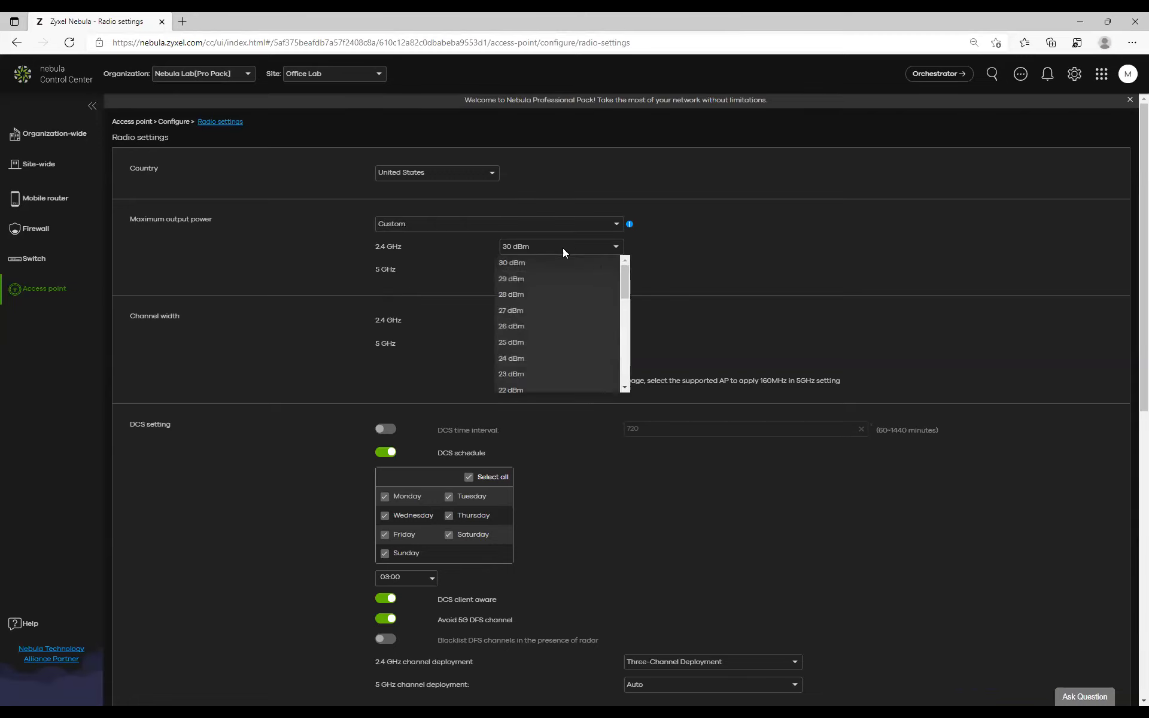
left_click_drag(623, 271, 635, 379)
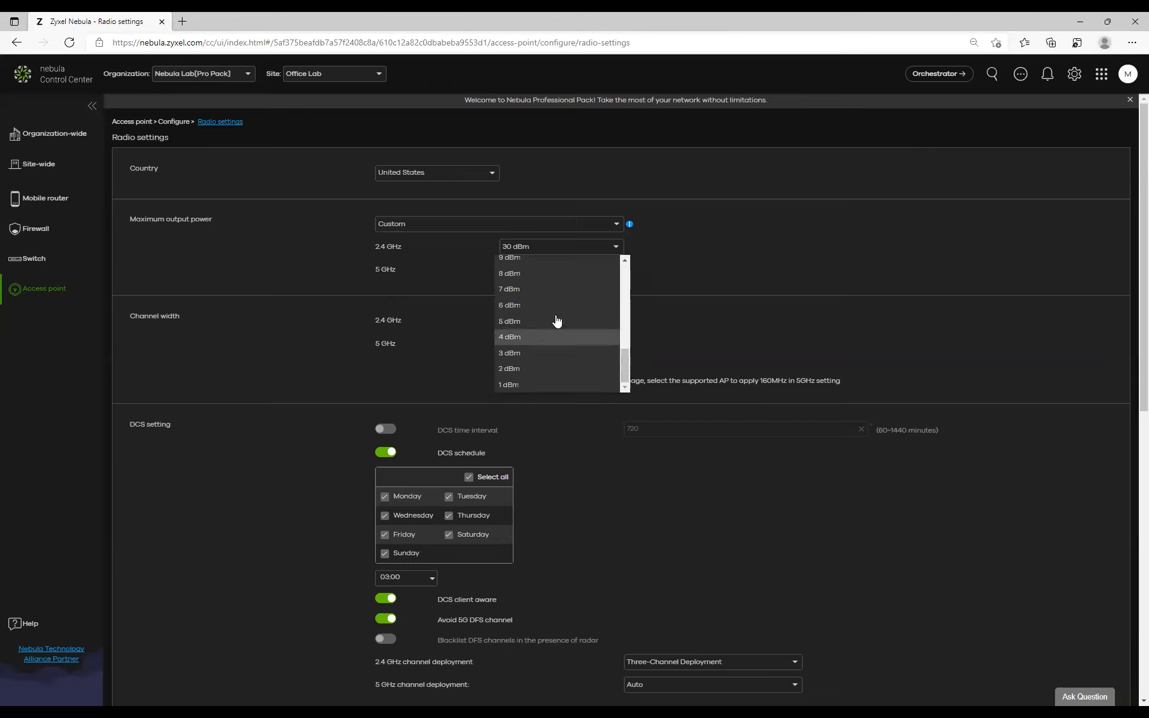
left_click(544, 295)
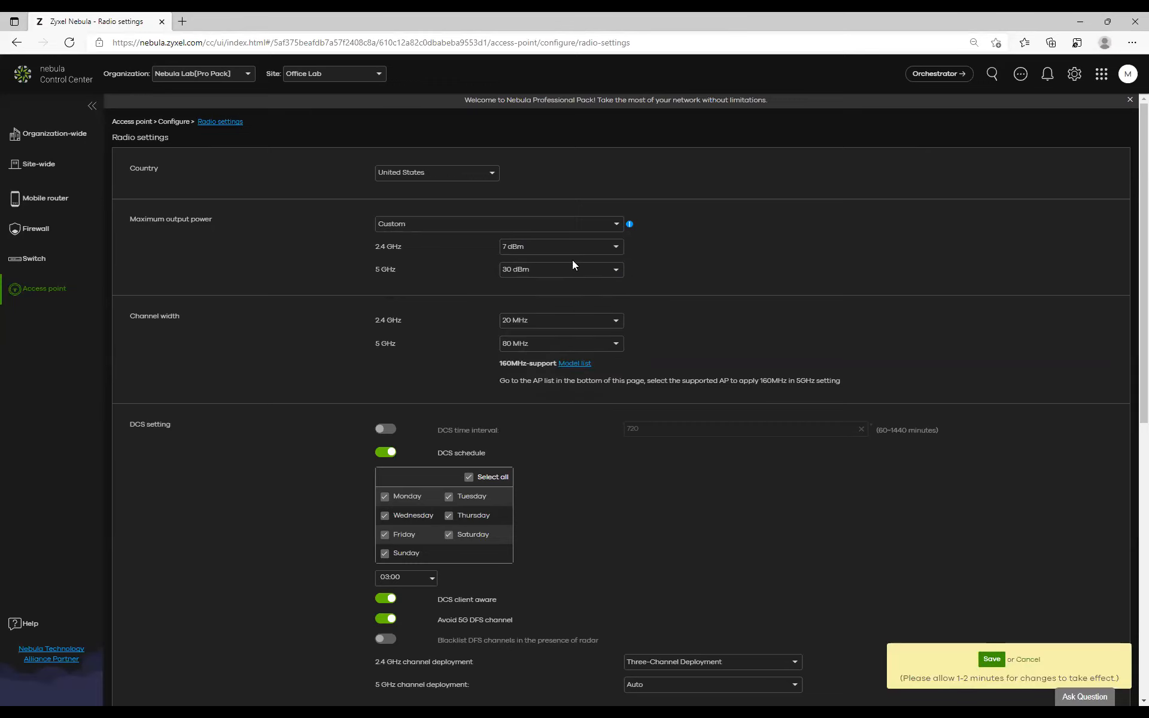
Set the custom maximum output power of the 5 GHz radio to 7 dBm.
left_click(590, 273)
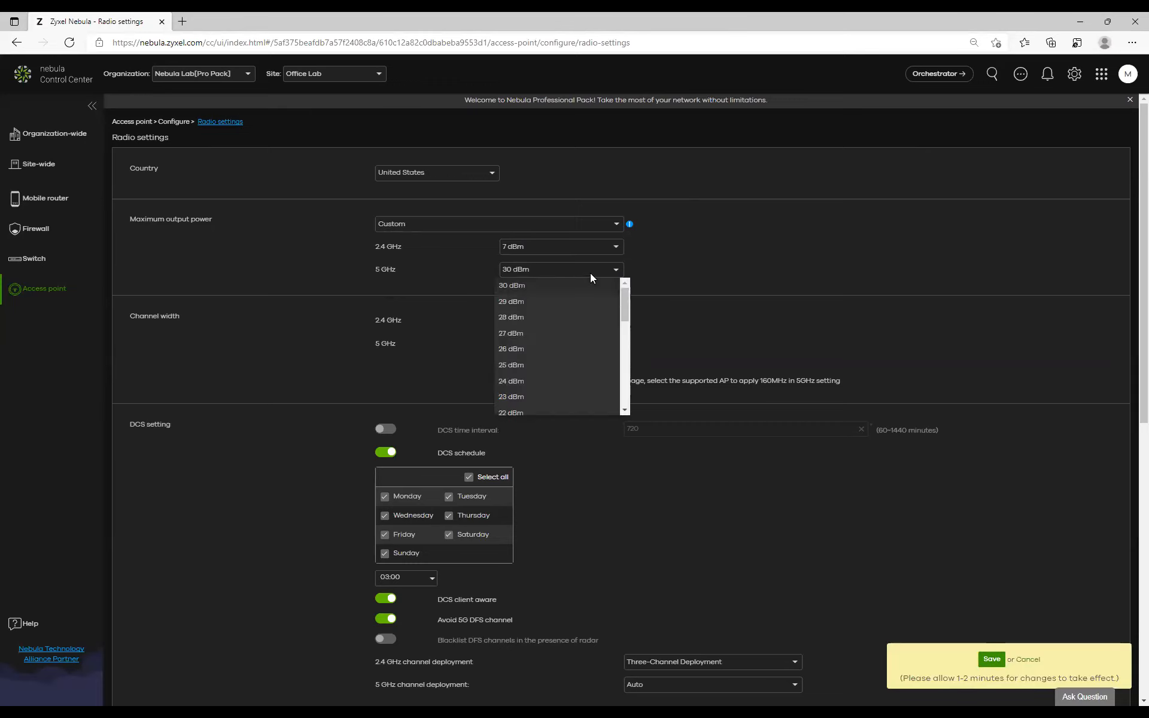
left_click_drag(621, 297, 633, 403)
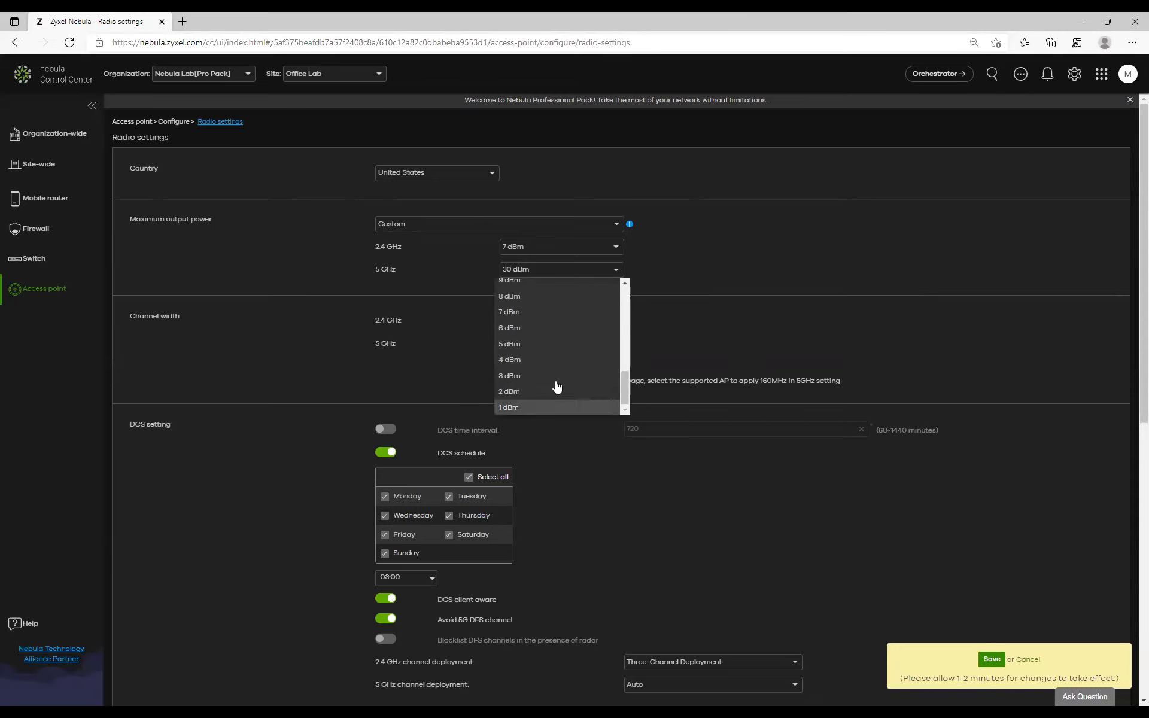
left_click(526, 311)
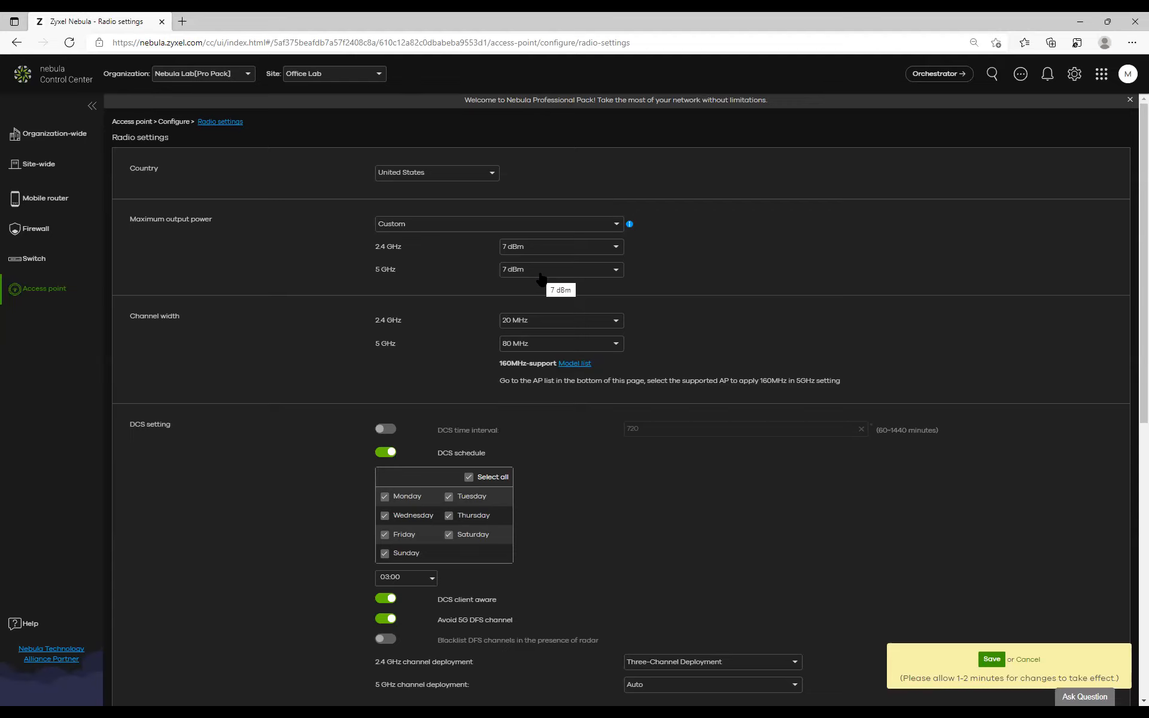
Try maximum output powers of 10 dBm for 2.4 GHz and 13 dBm for 5 GHz, and cancel the unsaved radio changes.
left_click(549, 247)
scroll(541, 326, "up", 2)
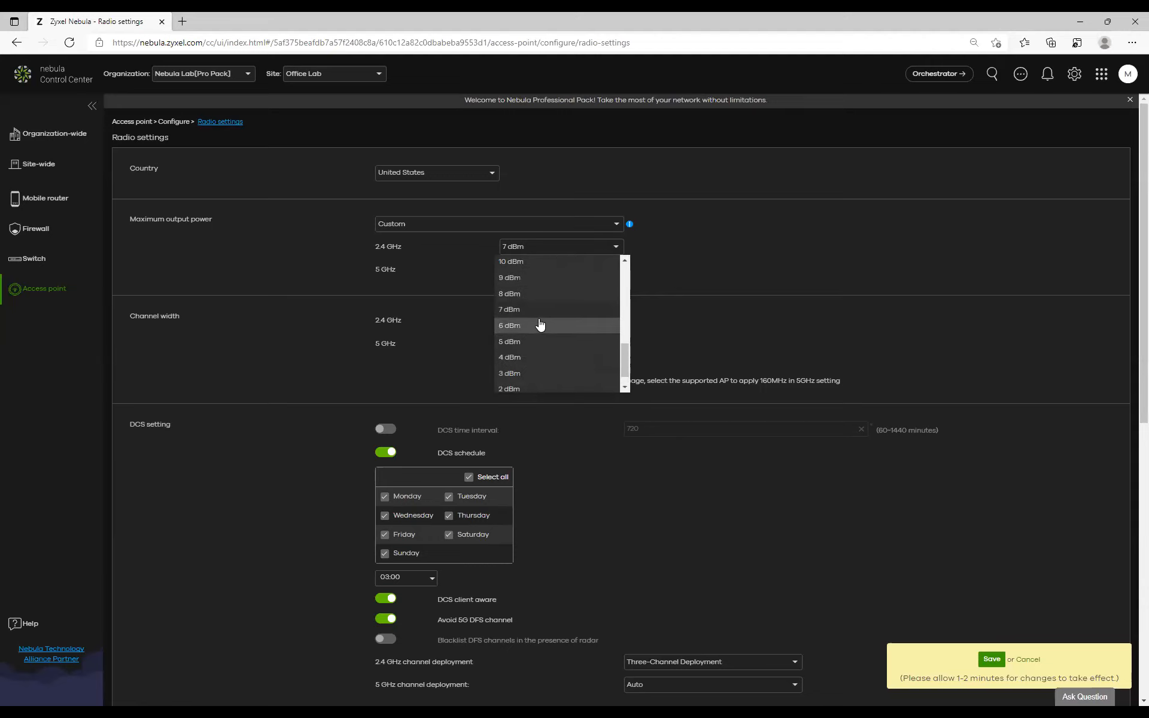
left_click(535, 279)
left_click(542, 272)
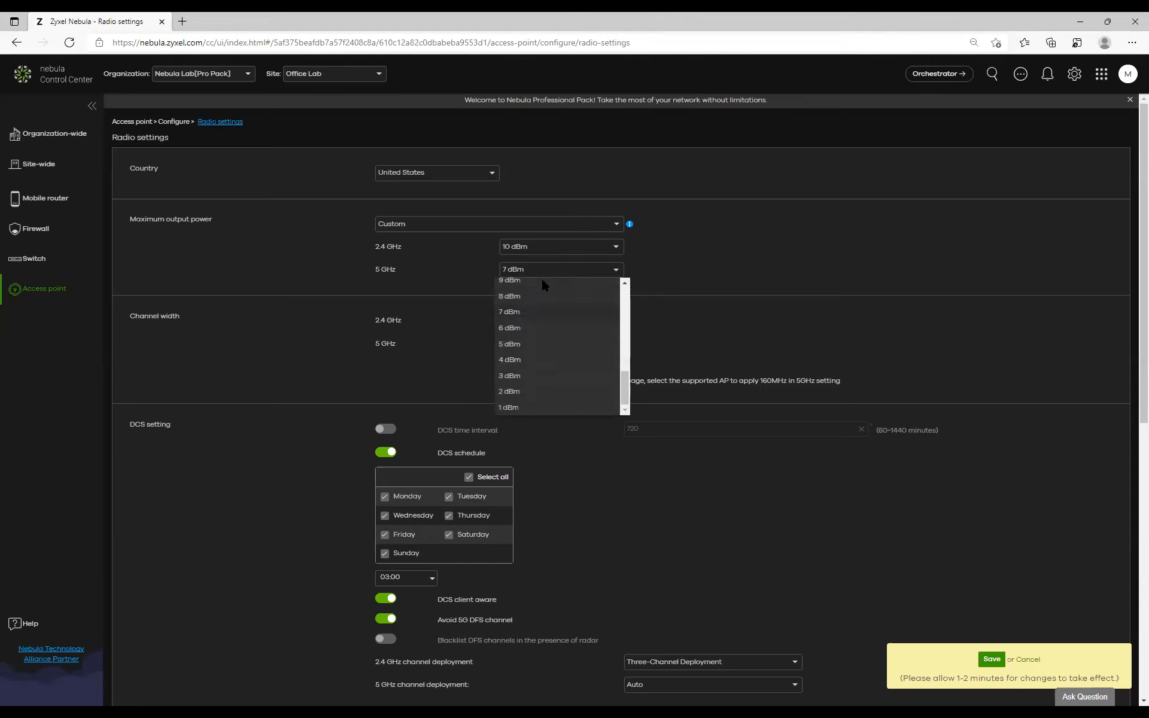
scroll(544, 335, "up", 3)
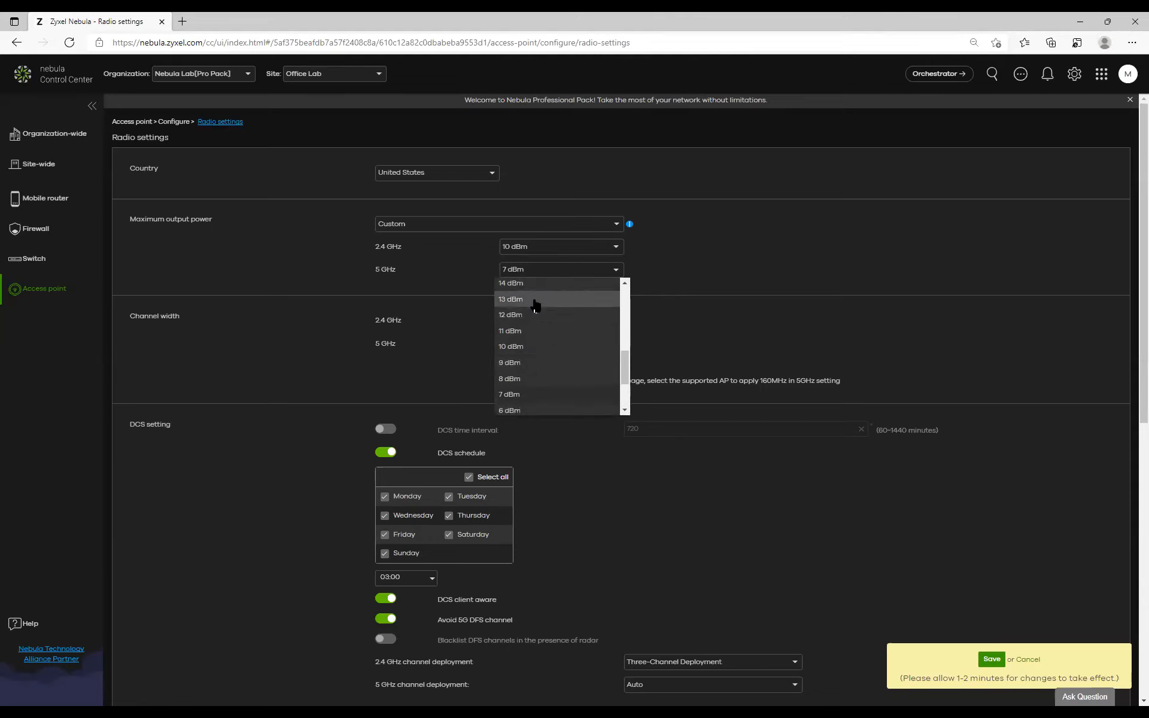
left_click(535, 304)
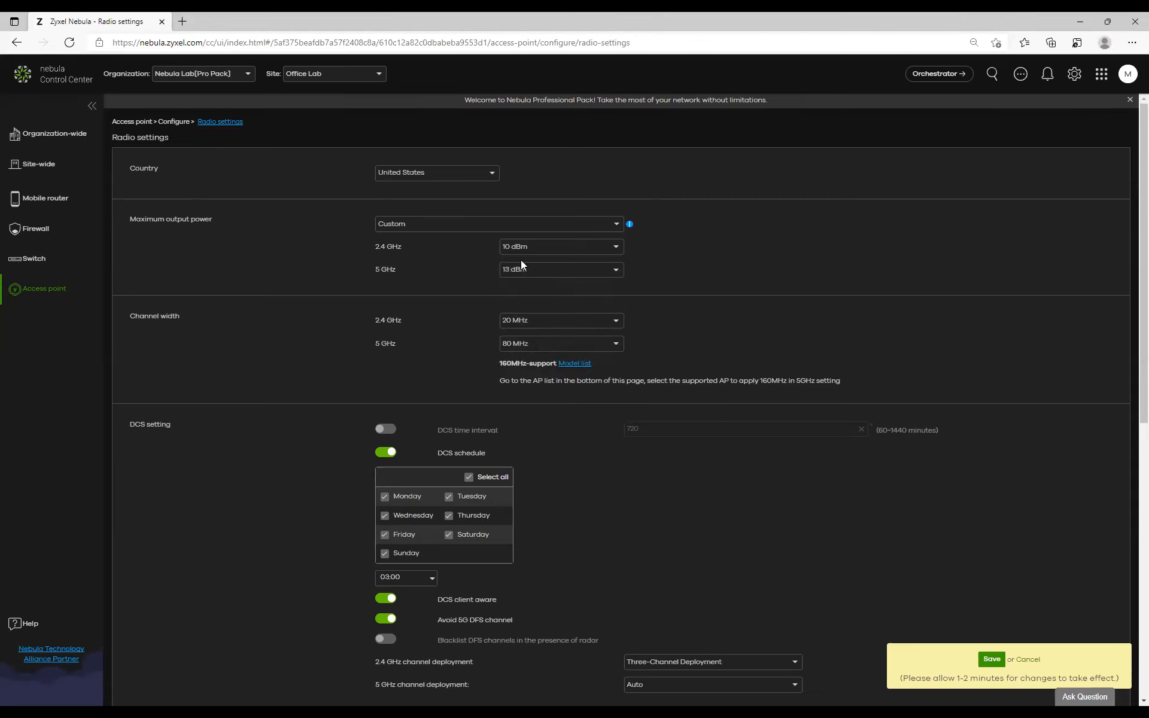
left_click(1029, 660)
Enable smart steering in the radio settings and expand its advanced options.
mouse_move(55, 299)
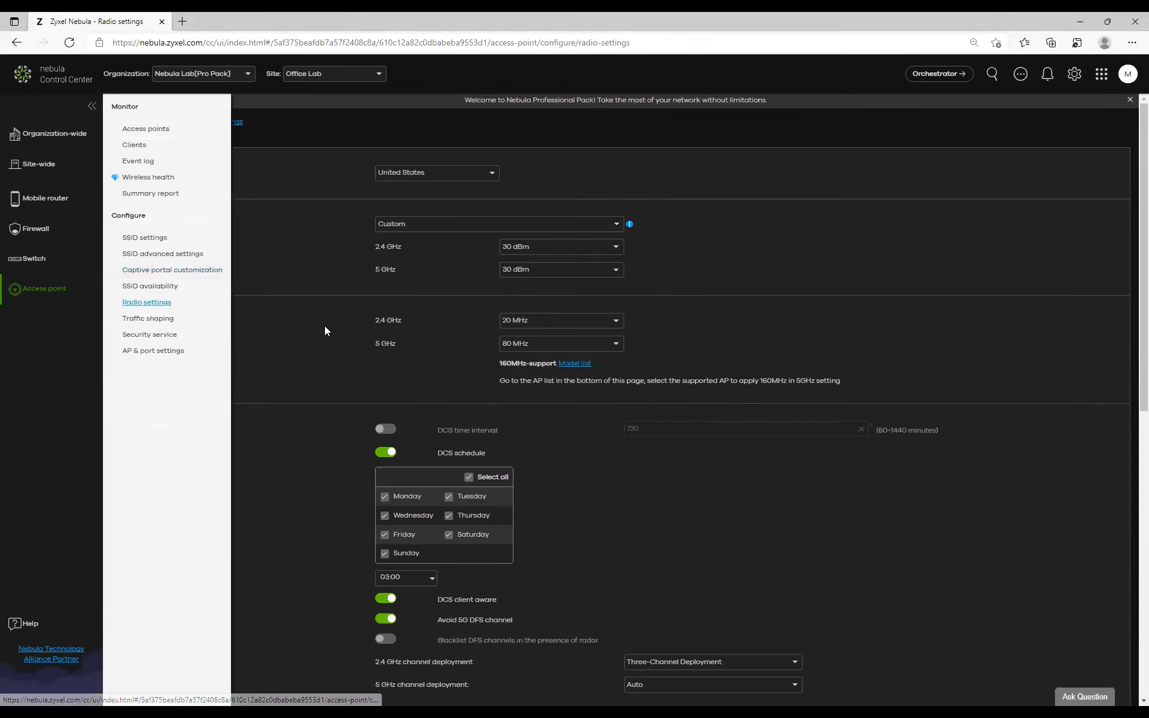
scroll(316, 340, "down", 7)
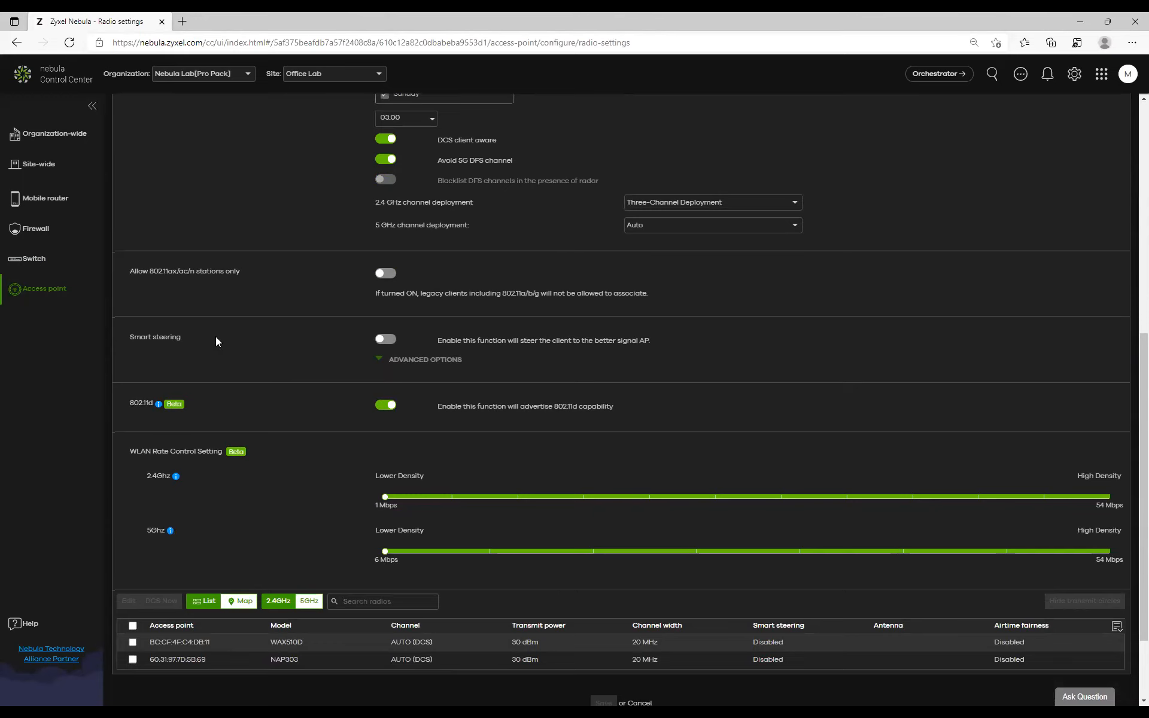
scroll(240, 318, "up", 2)
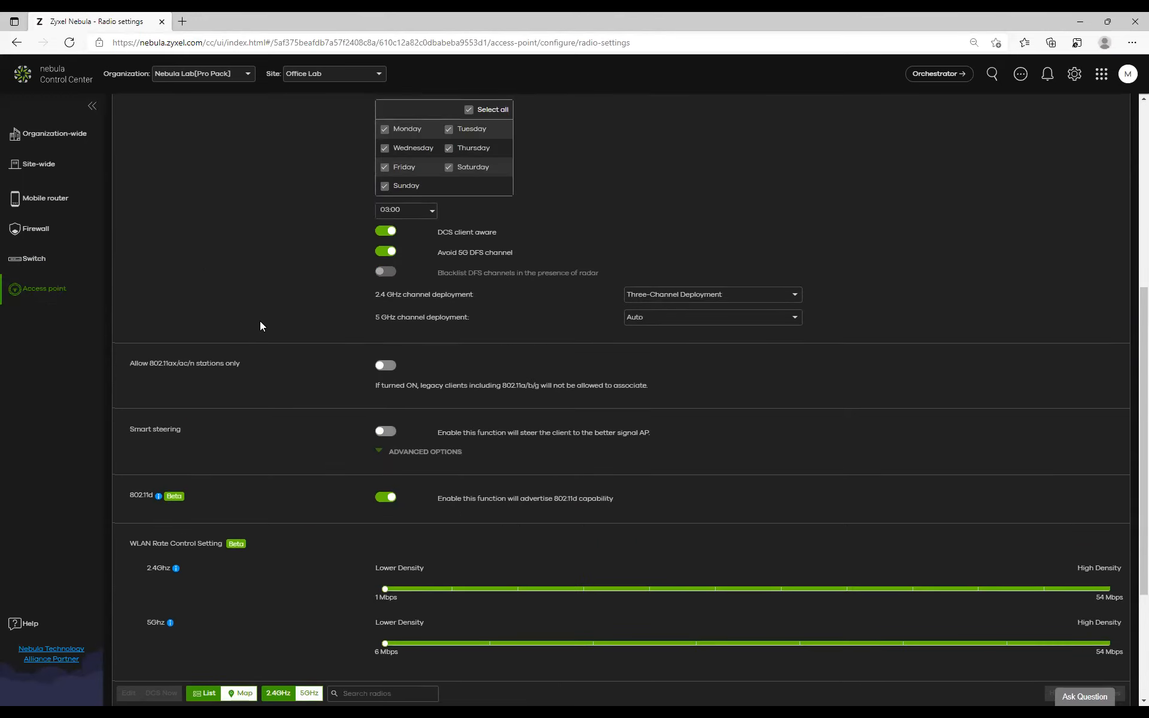
scroll(260, 327, "down", 3)
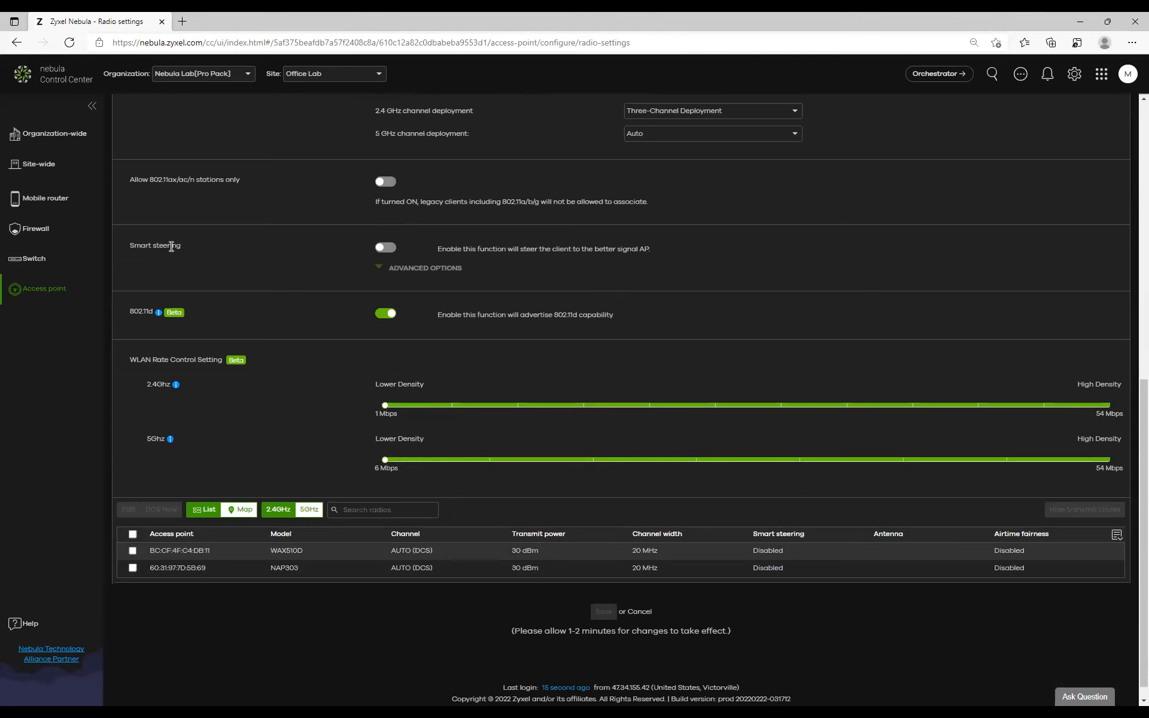
left_click(384, 248)
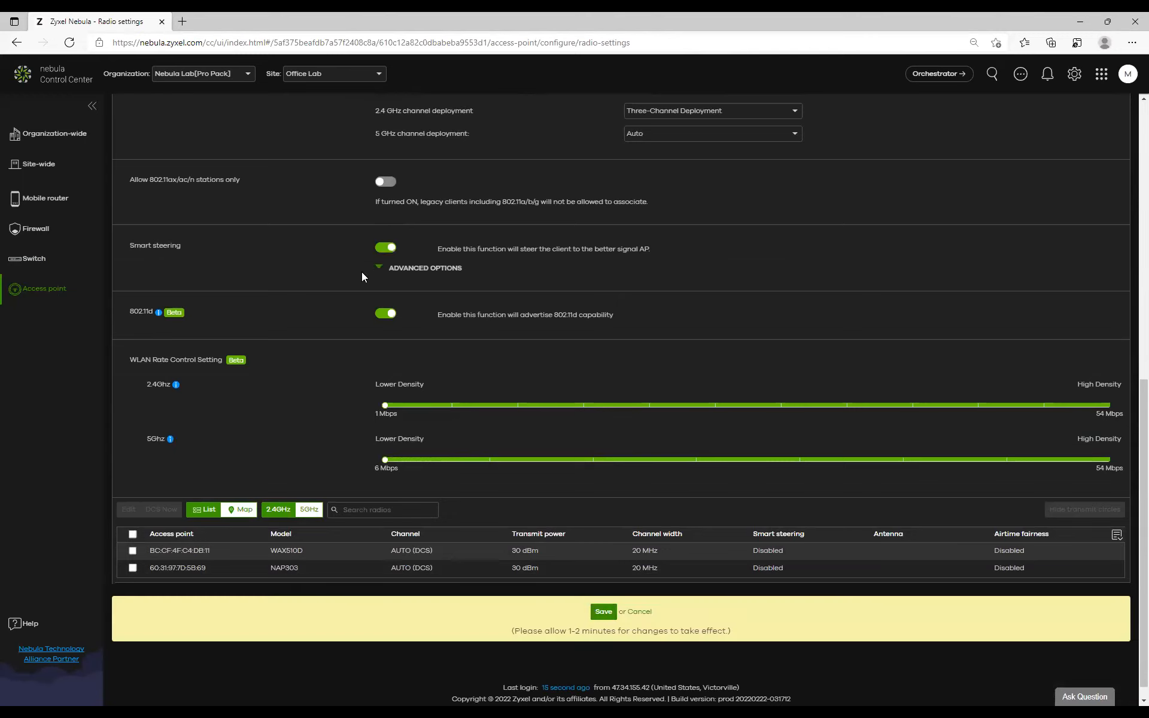
left_click(379, 270)
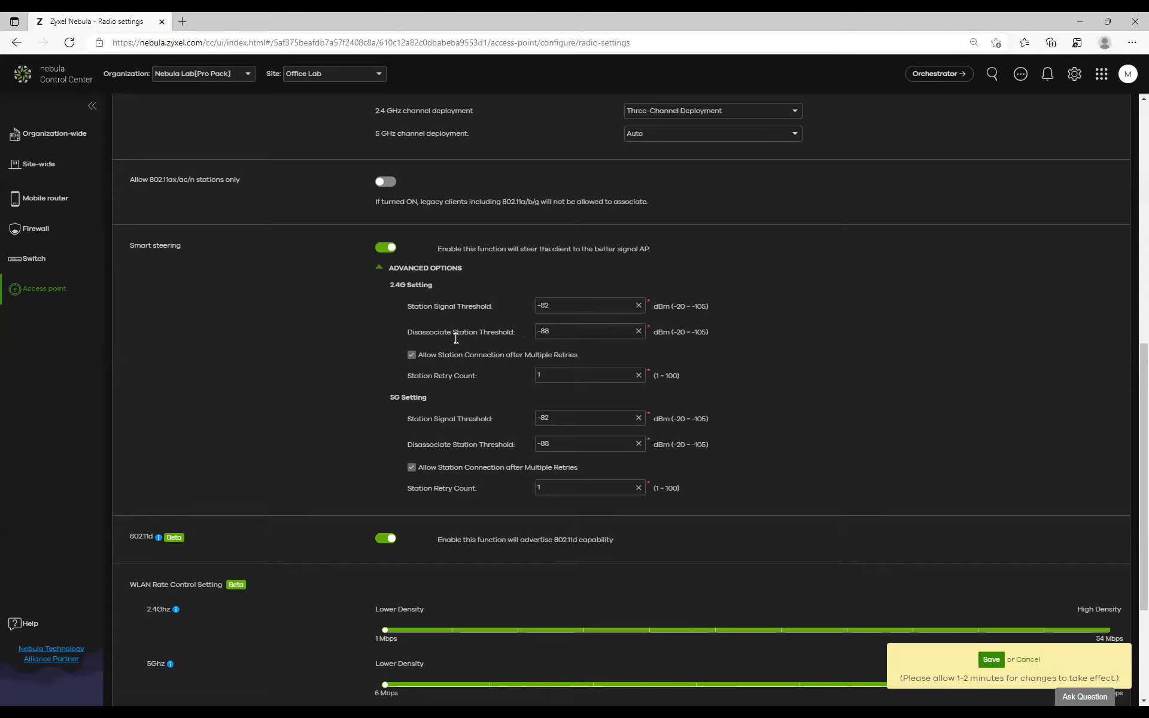
Set the 2.4G smart steering station signal threshold to -70 dBm and the disassociate station threshold to -75 dBm.
left_click_drag(569, 307, 464, 317)
type("-70")
key("Tab")
type("-75")
left_click_drag(496, 332, 414, 333)
left_click_drag(556, 335, 536, 335)
left_click(553, 332)
left_click(551, 331)
left_click_drag(552, 331, 500, 332)
key("Tab")
left_click_drag(498, 335, 413, 337)
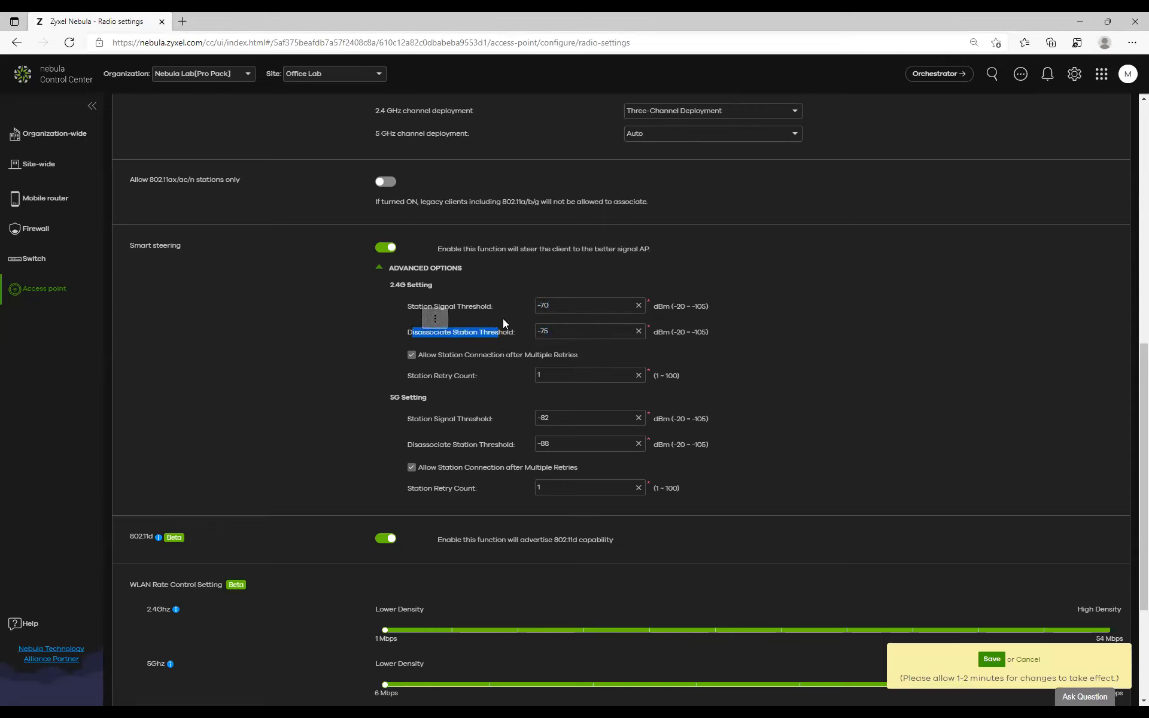
Set the 5G smart steering station signal threshold to -67 dBm and the disassociate station threshold to -72 dBm.
left_click(471, 418)
type("-73")
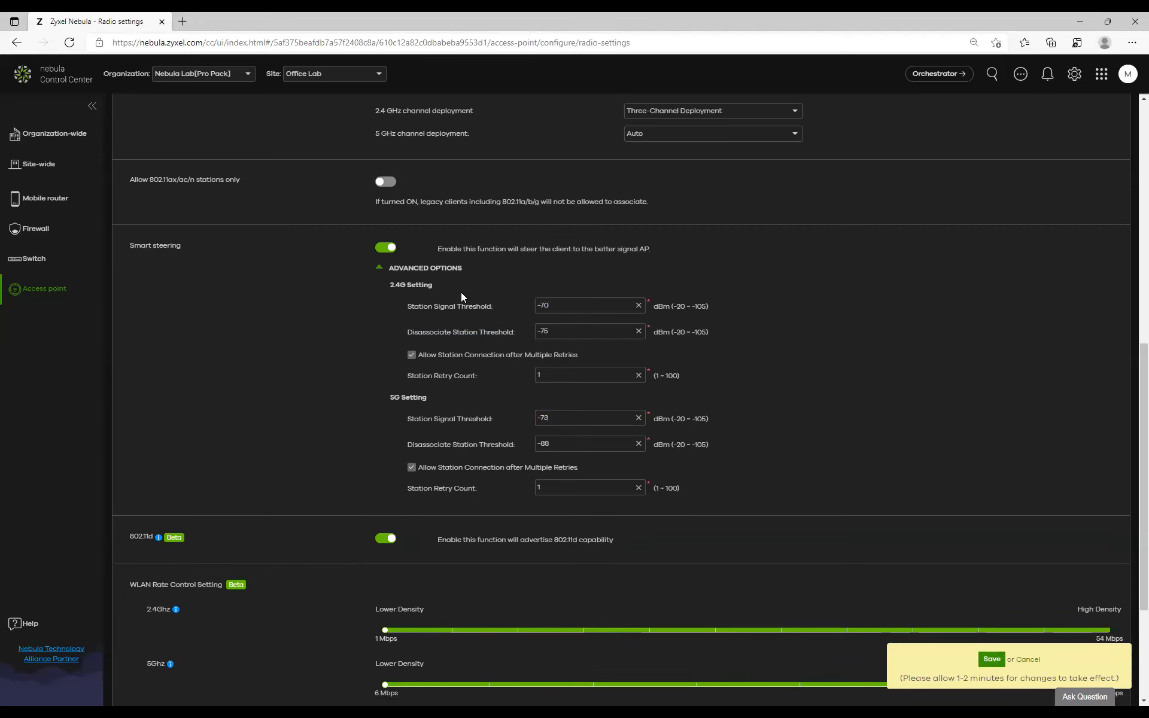
left_click_drag(551, 444, 499, 435)
key("shift+Tab")
type("-67")
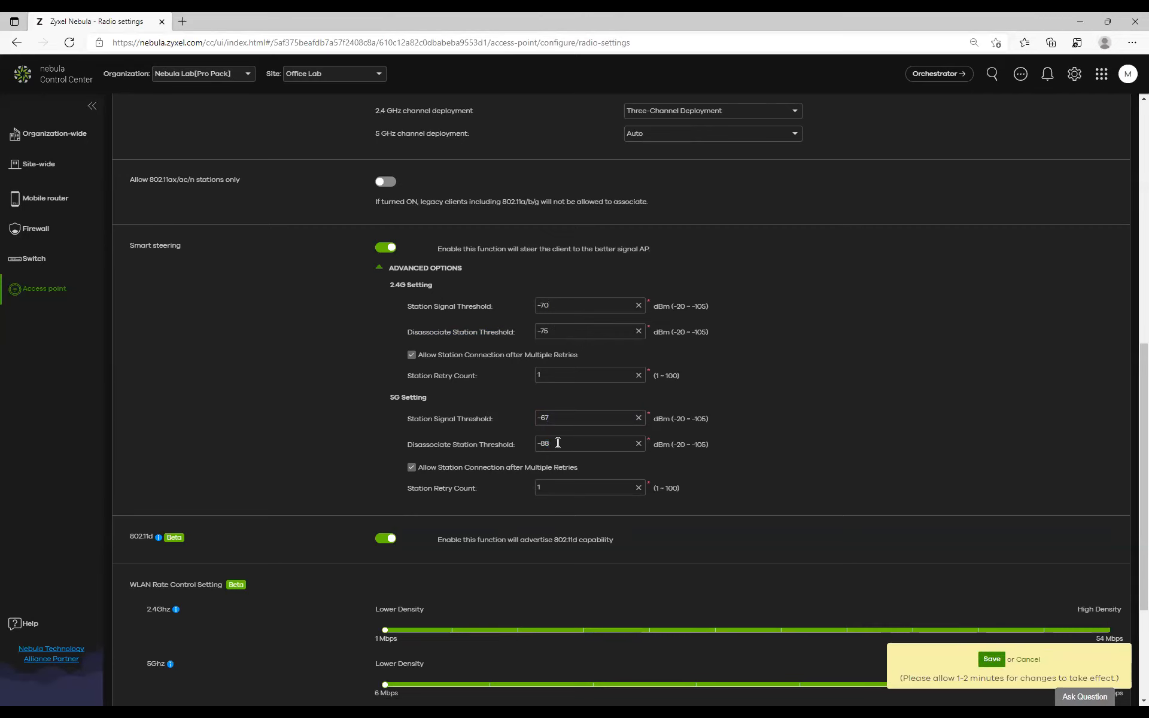
left_click_drag(557, 443, 472, 431)
type("-71")
key("BackSpace")
type("2")
left_click_drag(553, 419, 530, 421)
Review the maximum output power presets, keeping Custom, and compare them with the 2.4G and 5G smart steering thresholds.
scroll(596, 359, "up", 10)
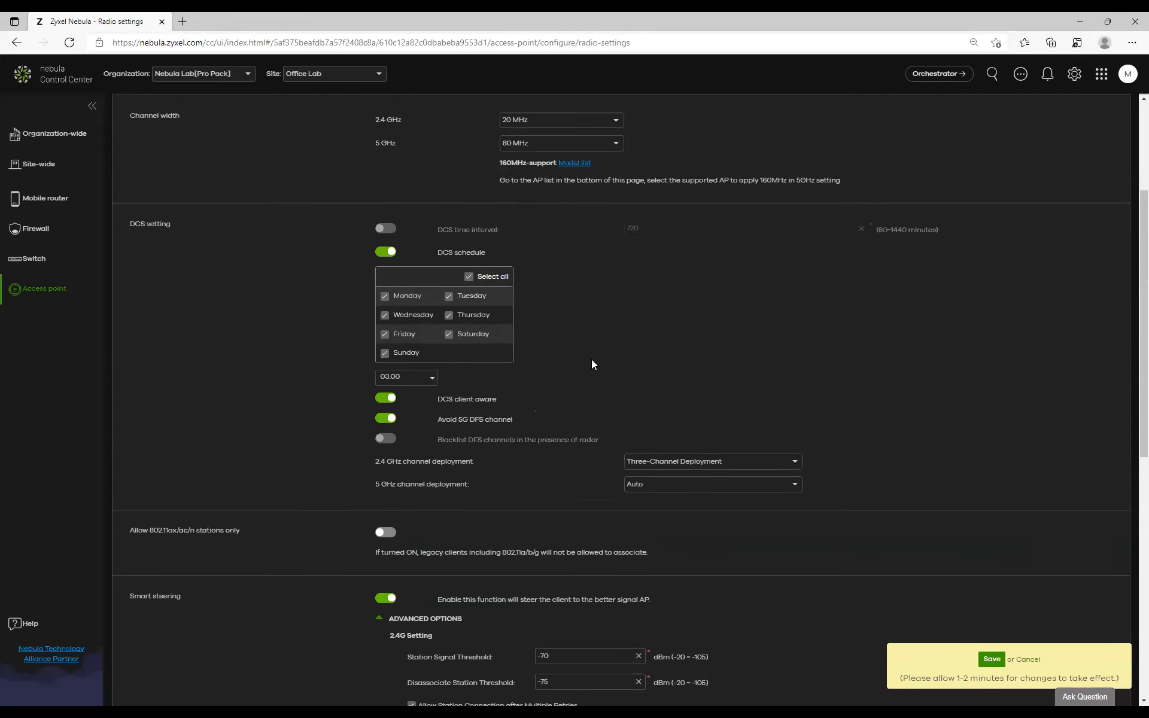
left_click(488, 221)
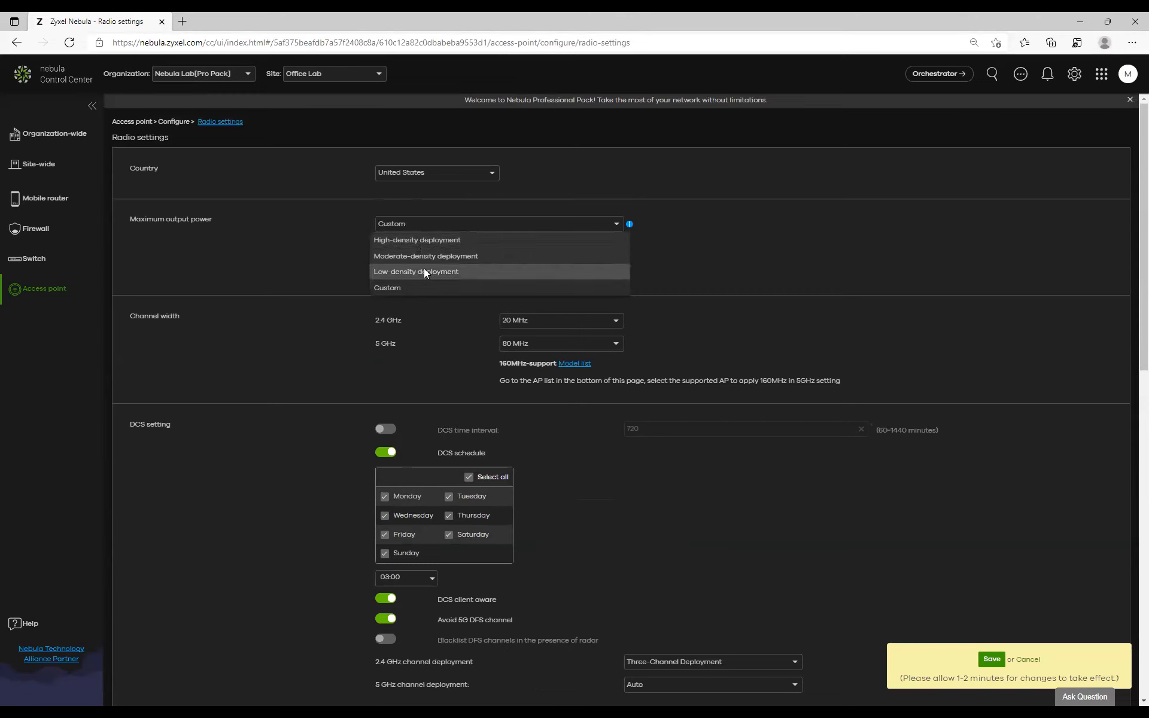
left_click(425, 285)
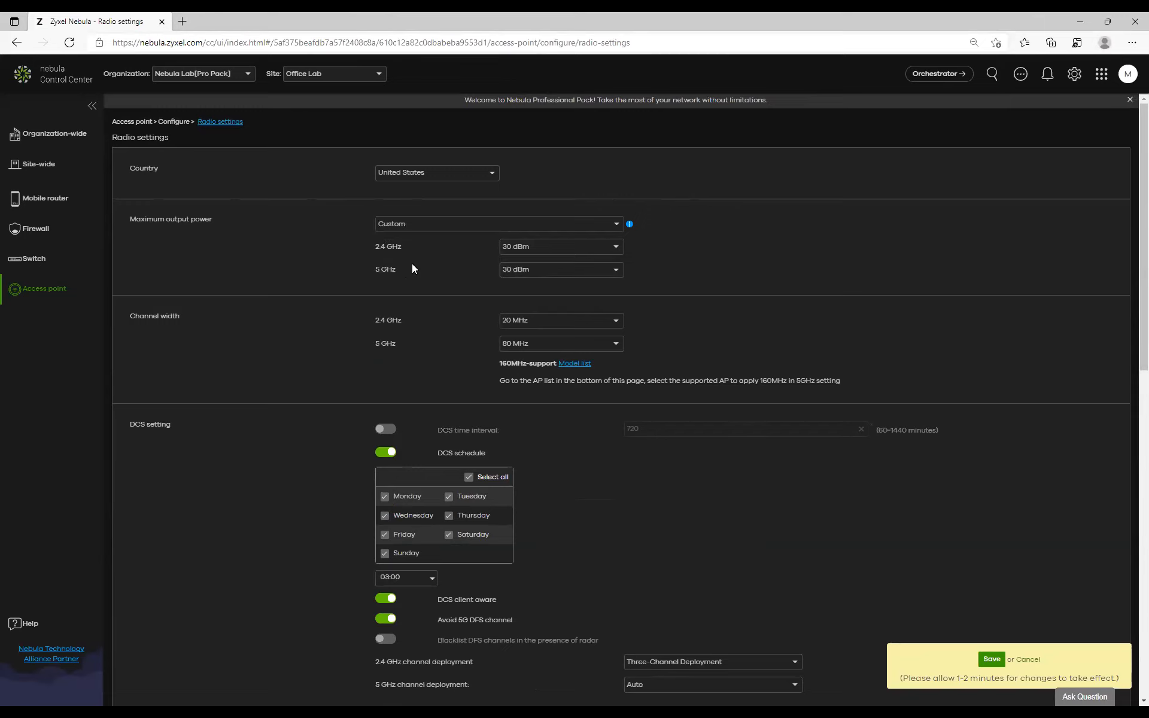
scroll(476, 328, "down", 7)
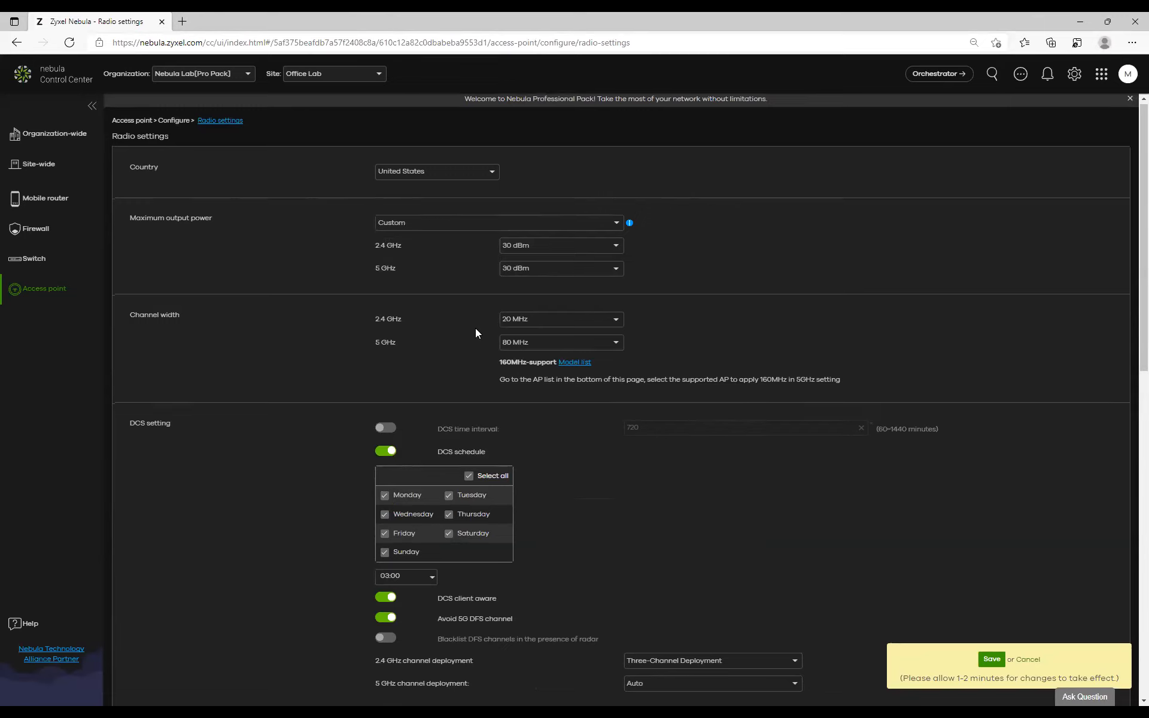
scroll(638, 440, "down", 2)
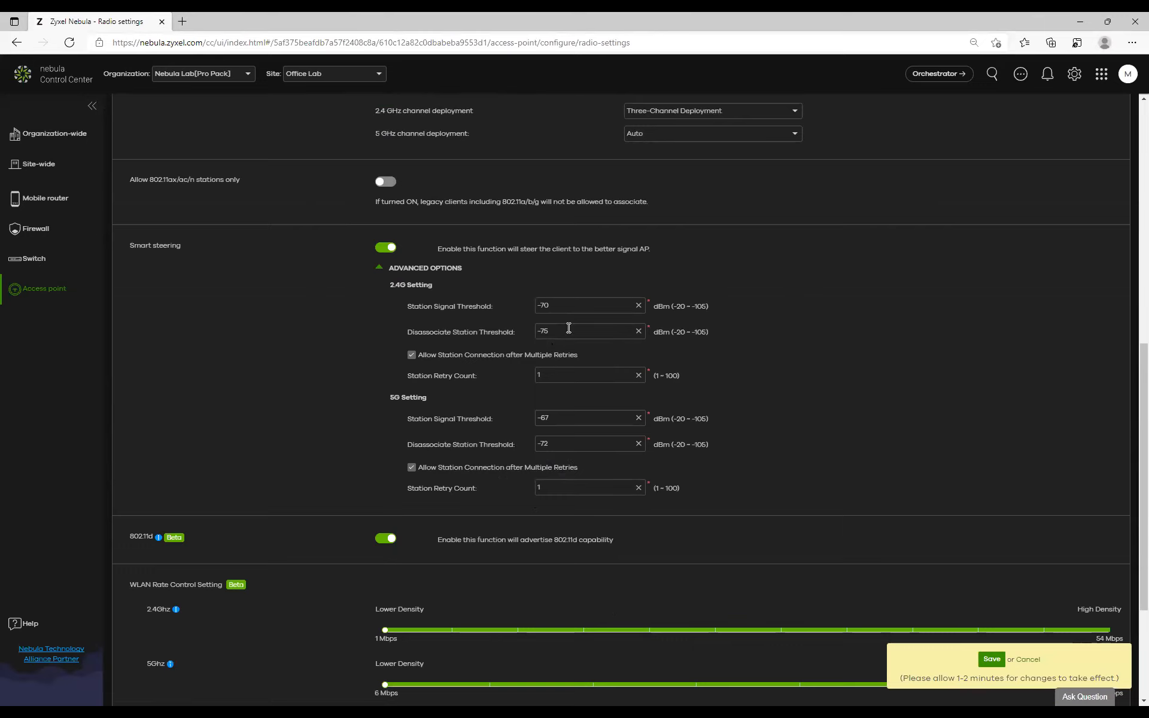
left_click_drag(569, 306, 529, 329)
left_click_drag(536, 417, 512, 444)
scroll(495, 426, "up", 6)
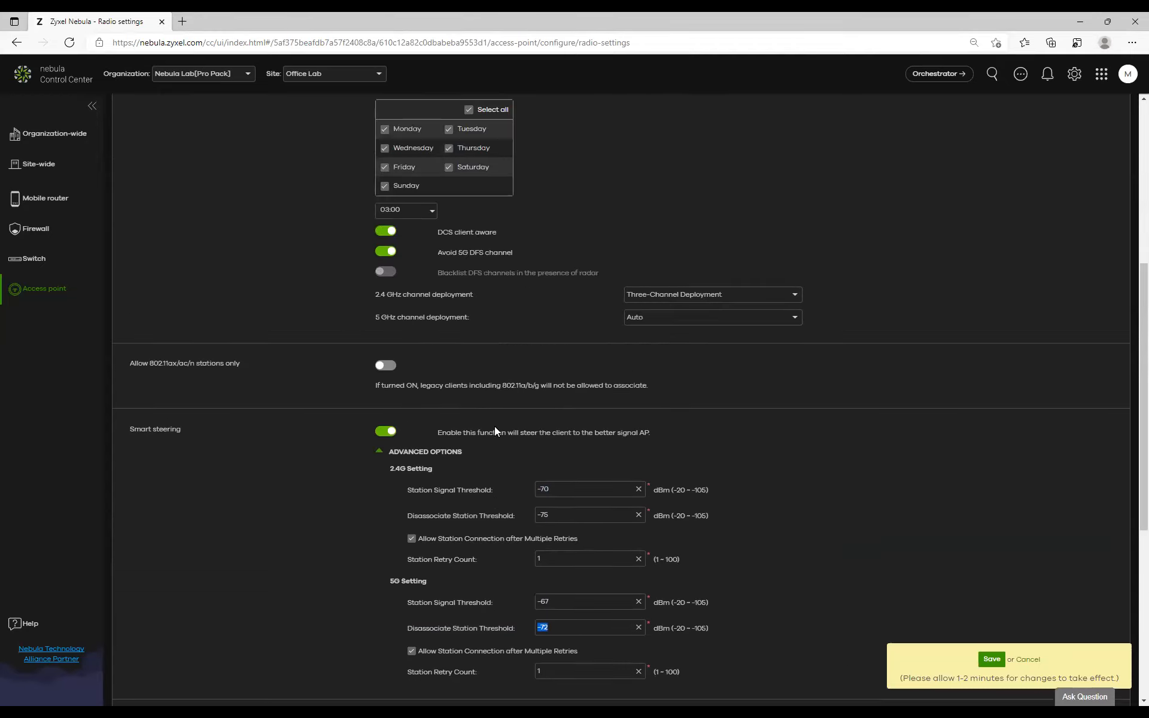
scroll(557, 453, "up", 3)
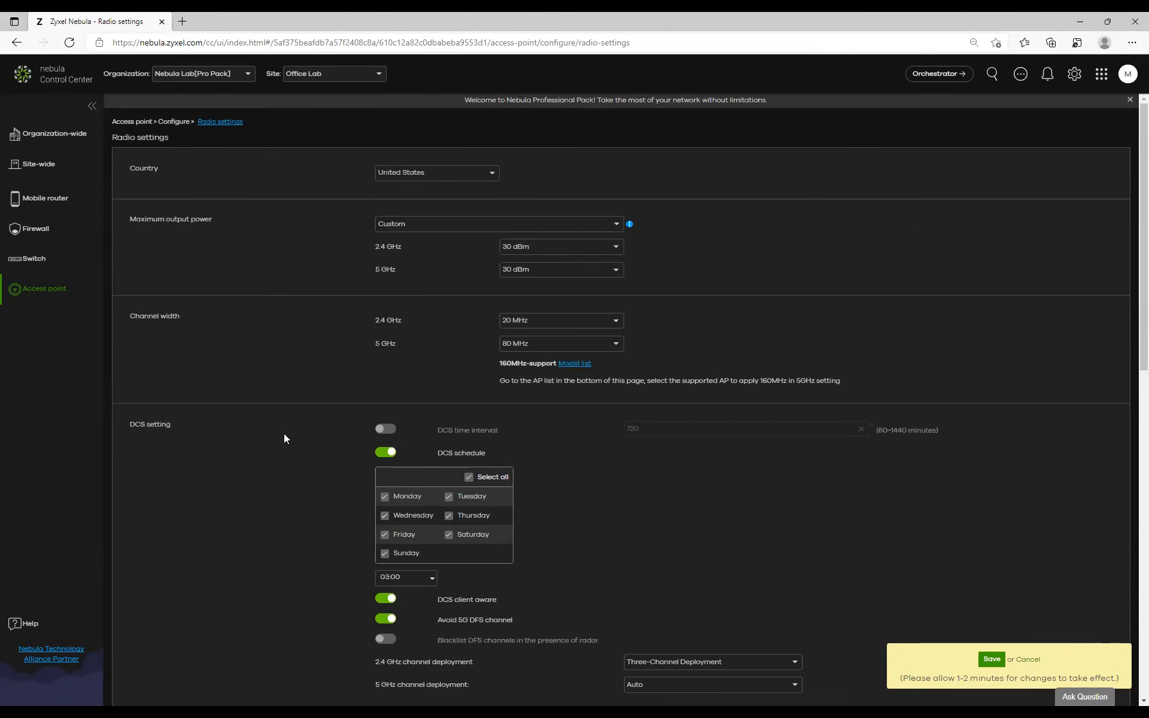
Try Four-Channel Deployment and Manual for the 2.4 GHz channel deployment and return it to Three-Channel Deployment.
scroll(284, 437, "down", 3)
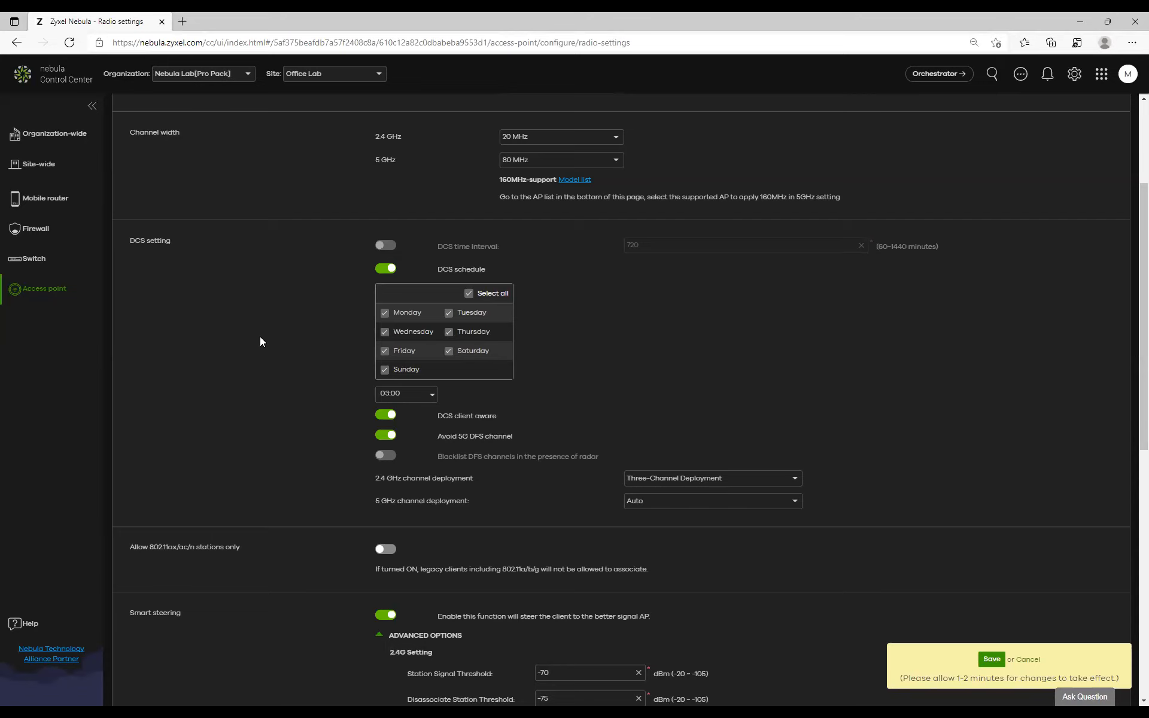
scroll(318, 366, "up", 2)
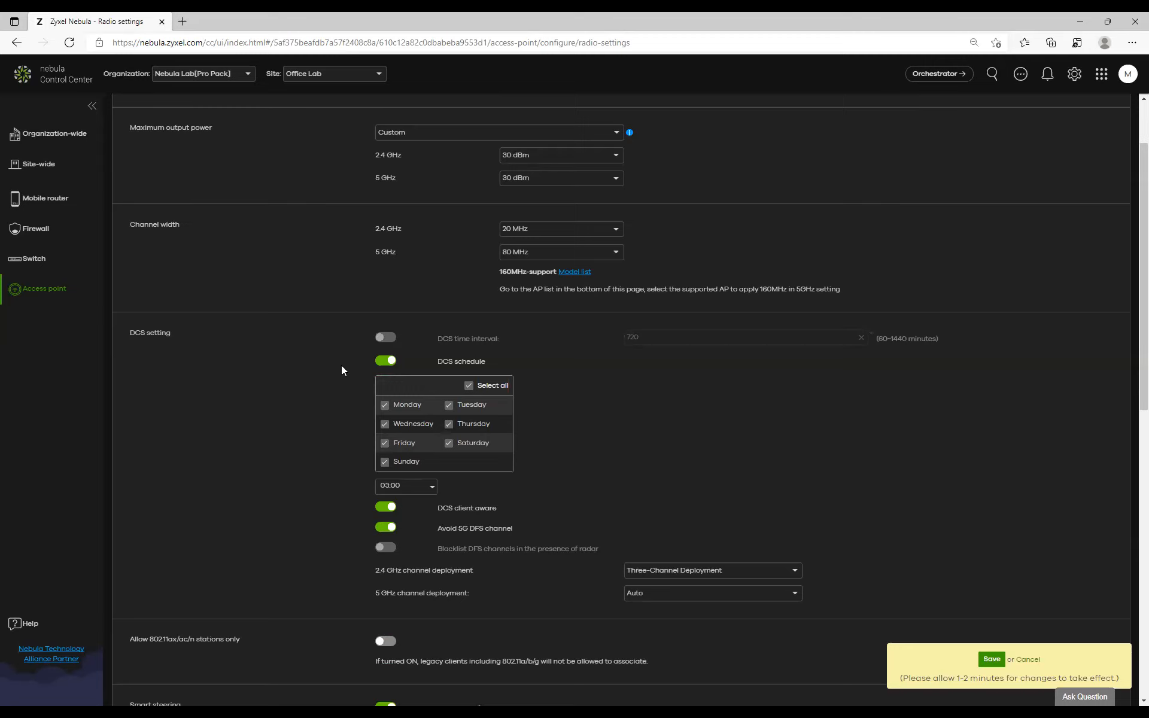
left_click(707, 569)
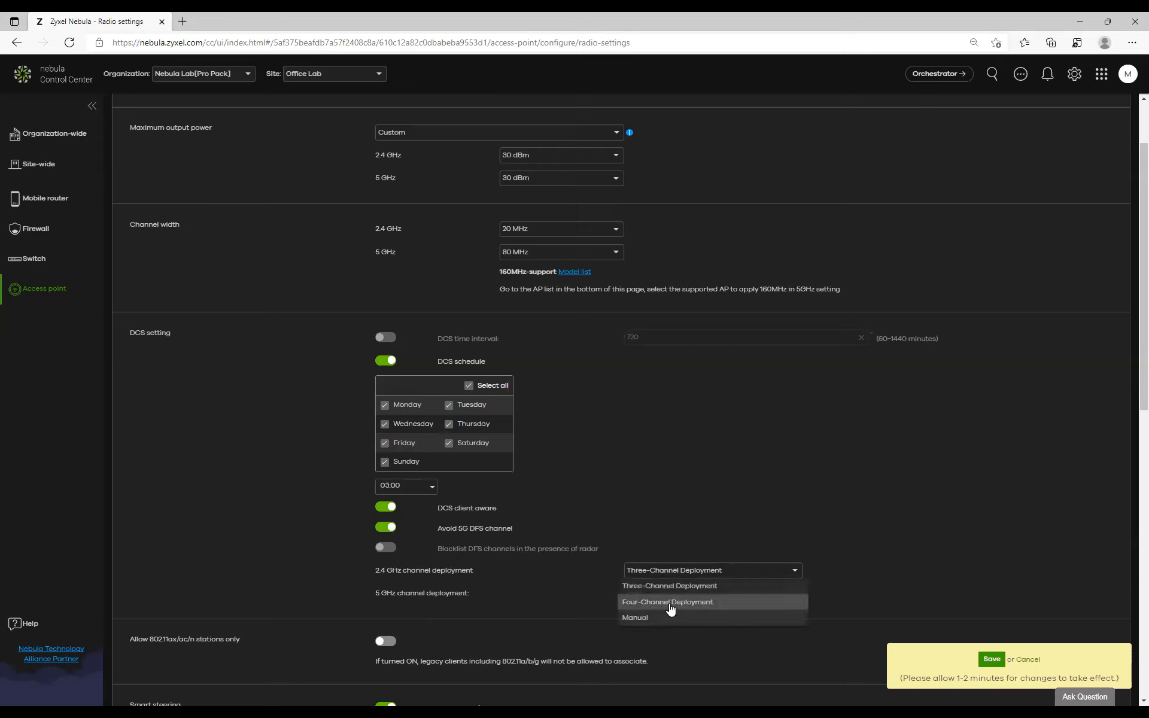
left_click(669, 602)
left_click(686, 567)
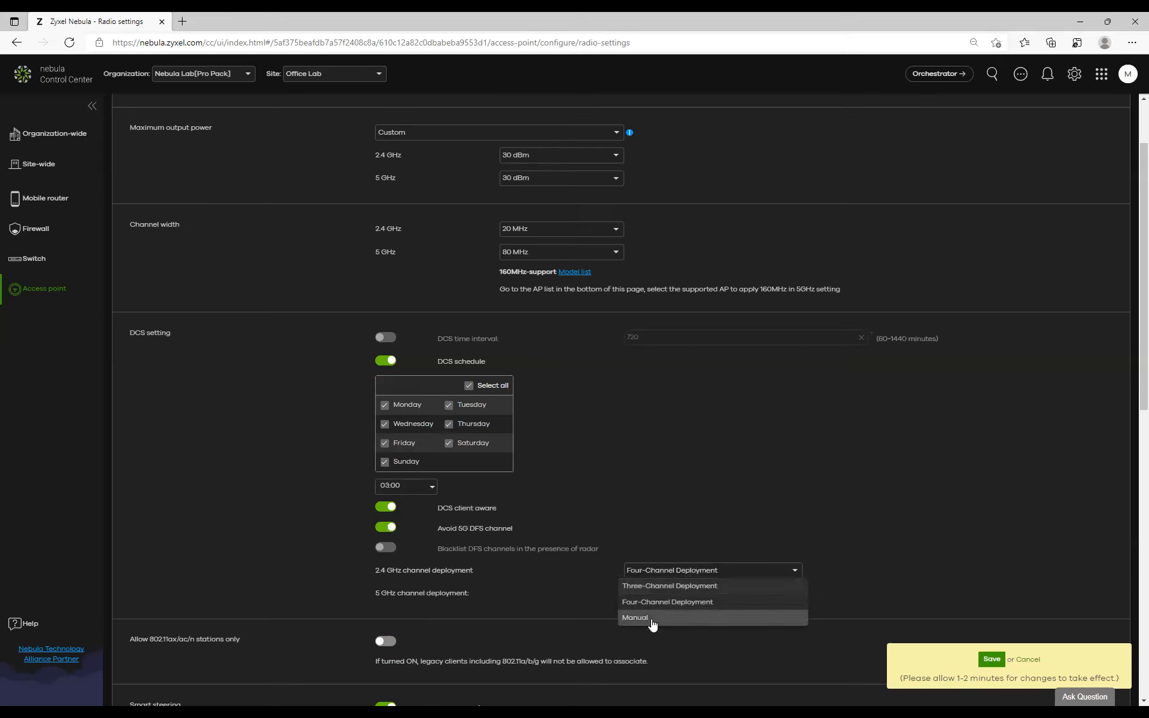
left_click(652, 619)
left_click(679, 572)
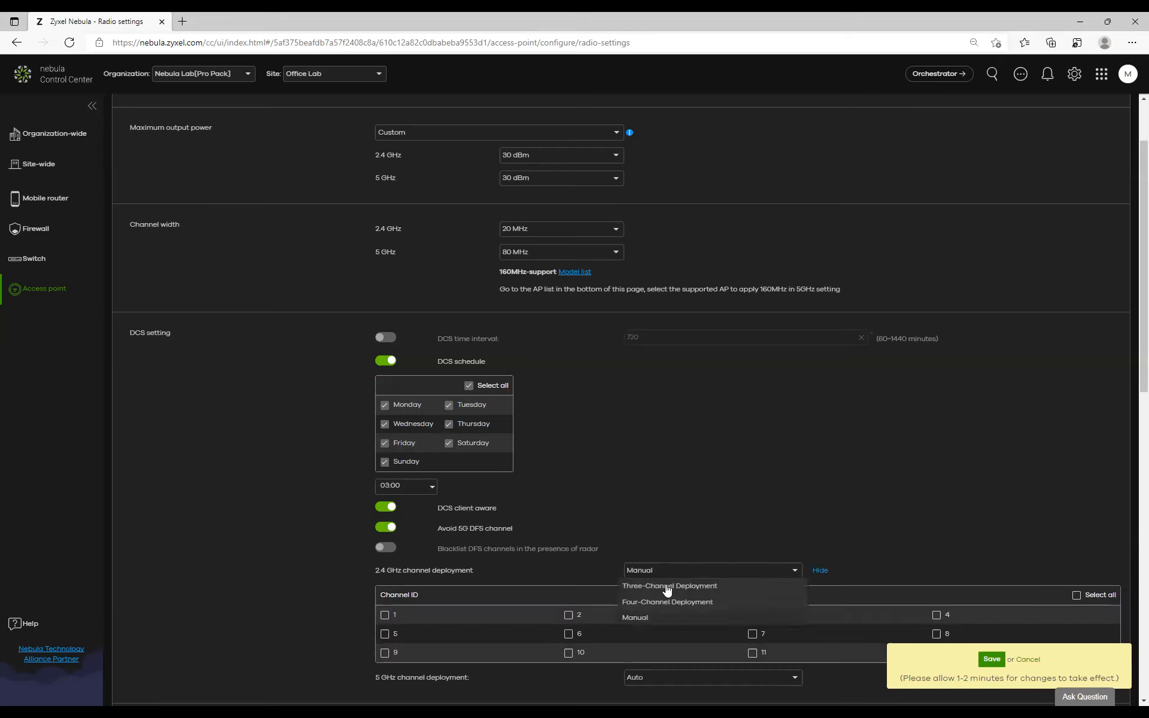
left_click(667, 587)
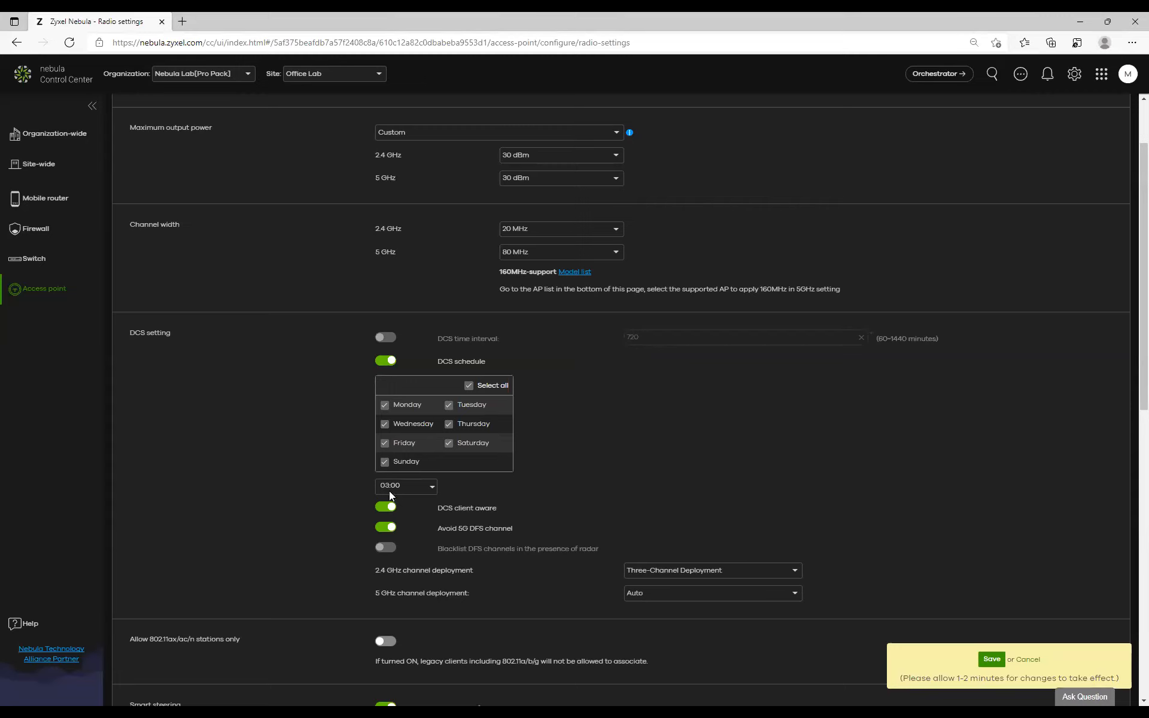
Set the DCS schedule time to 07:30.
left_click(438, 489)
scroll(472, 500, "down", 3)
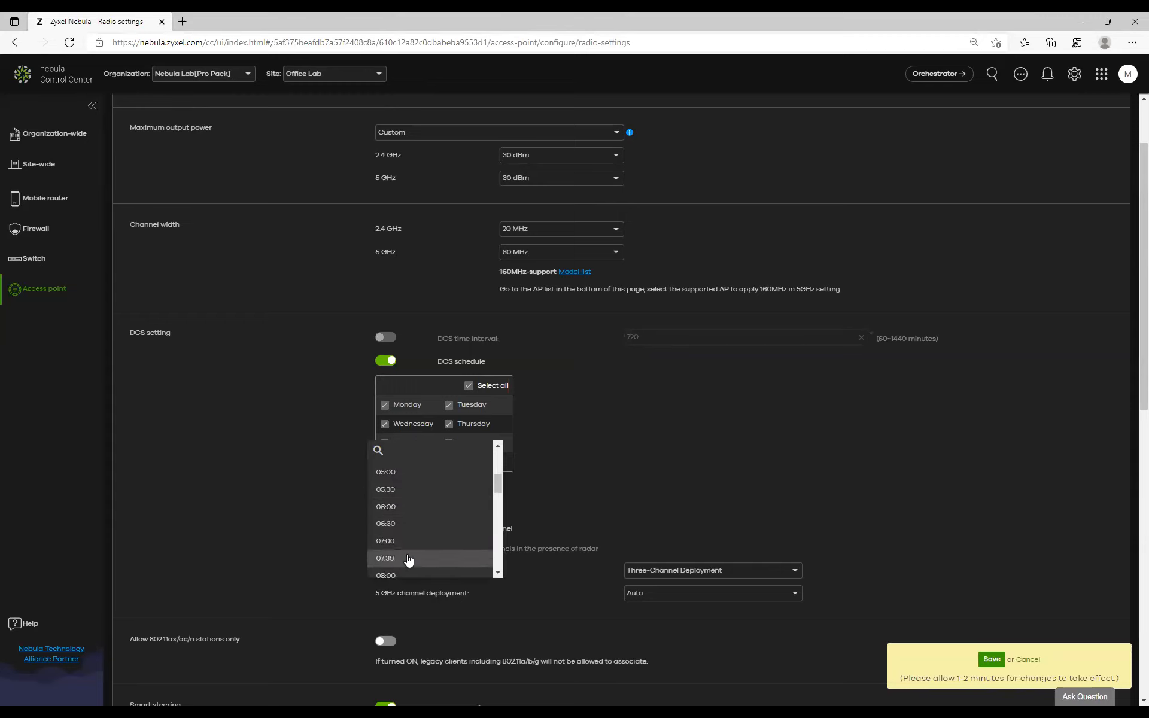
left_click(409, 559)
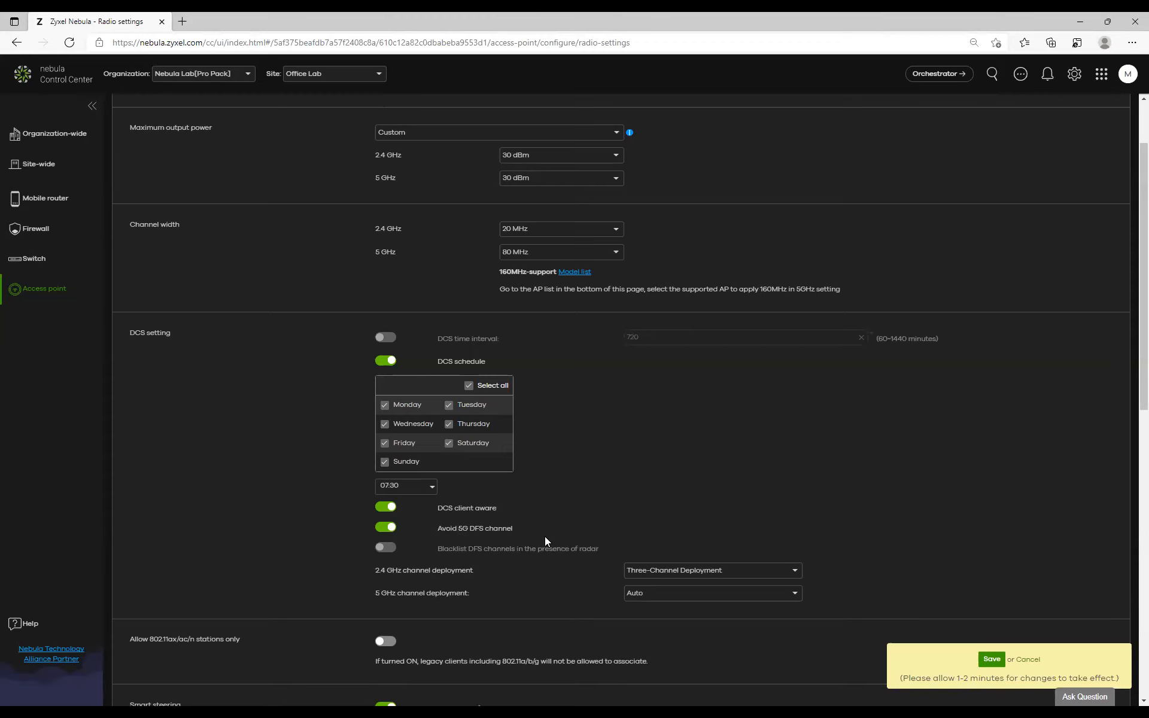
Leave the radio settings without saving the changes and open the access point AP & port settings.
scroll(544, 537, "down", 3)
scroll(520, 583, "up", 2)
scroll(521, 583, "up", 3)
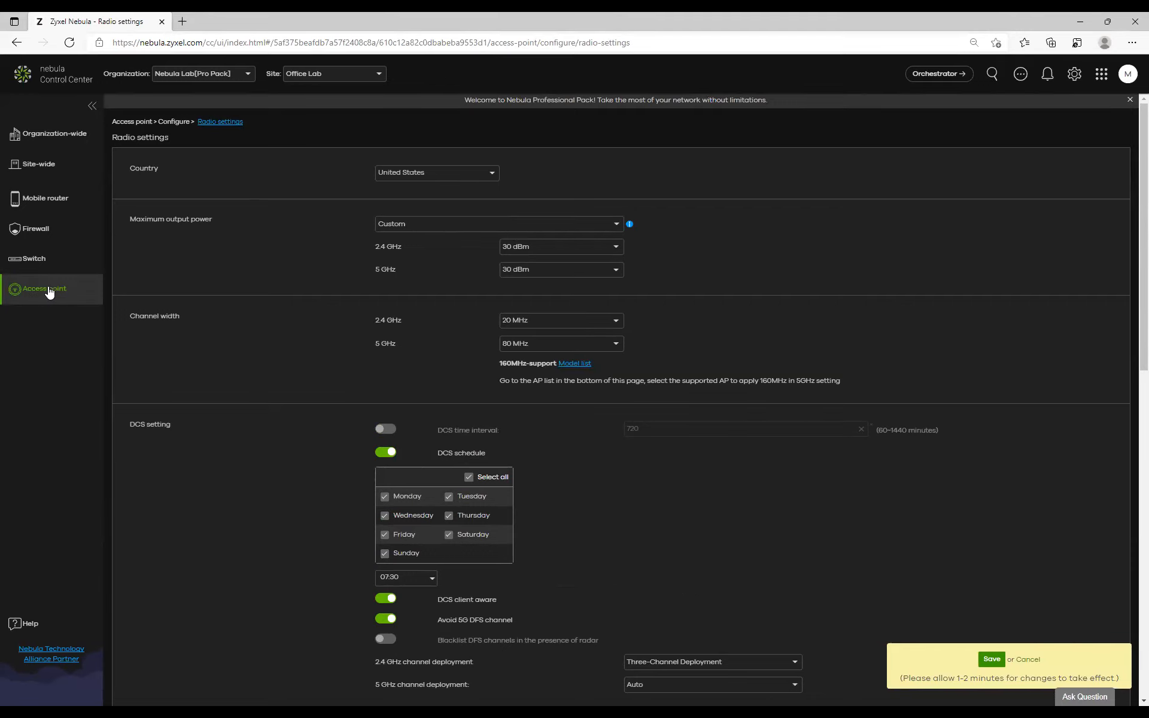
scroll(253, 315, "down", 10)
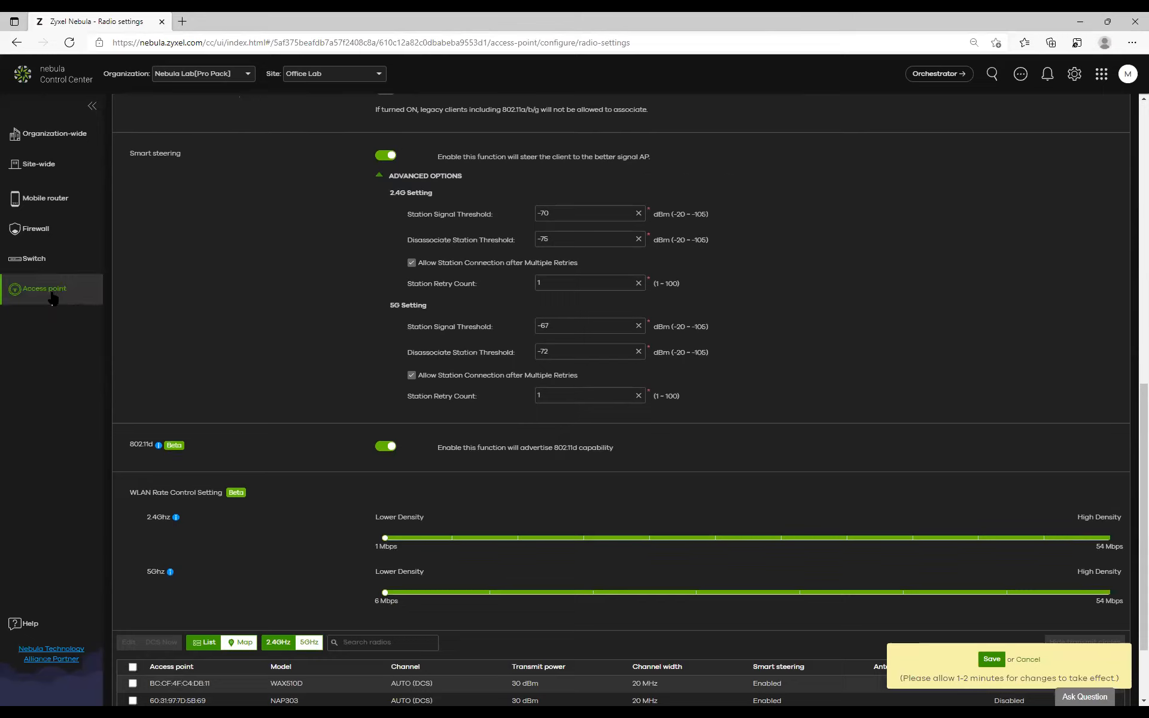
left_click(52, 297)
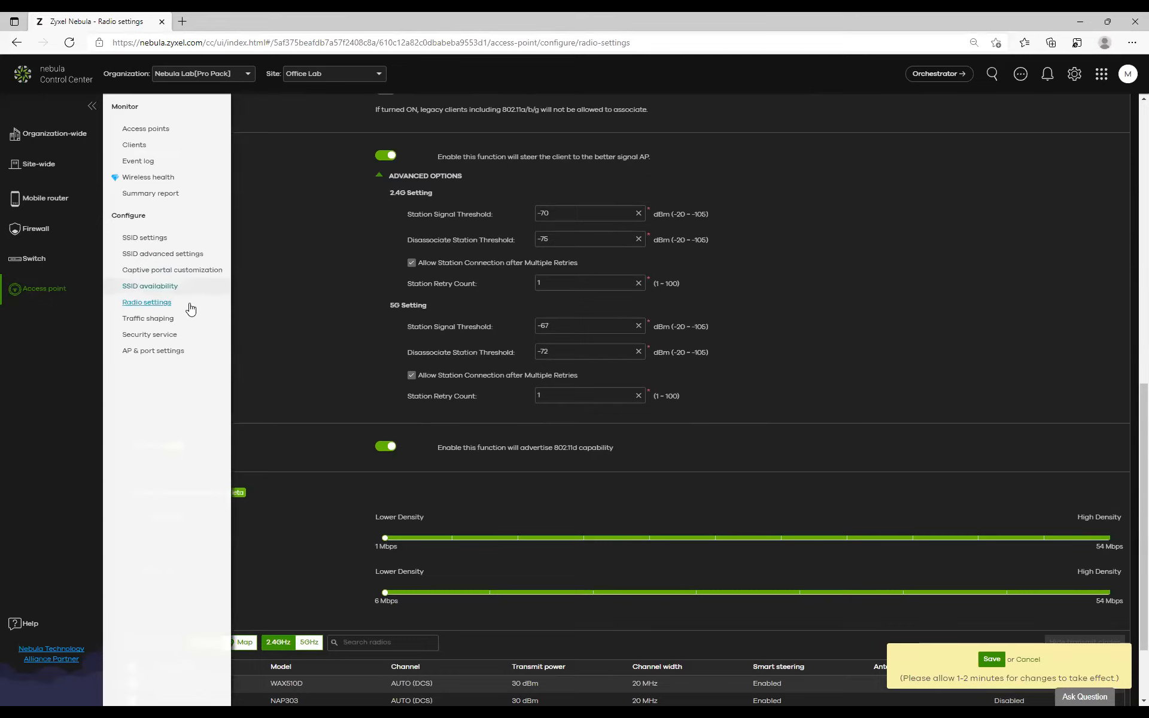
left_click(159, 353)
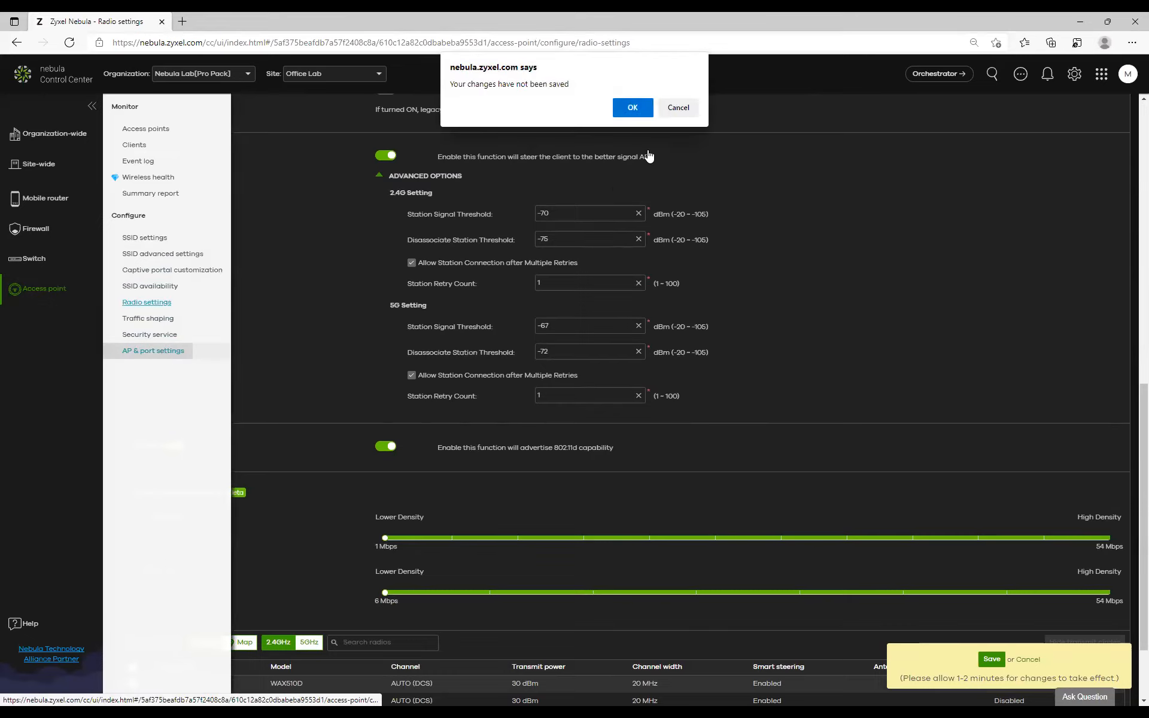
left_click(632, 107)
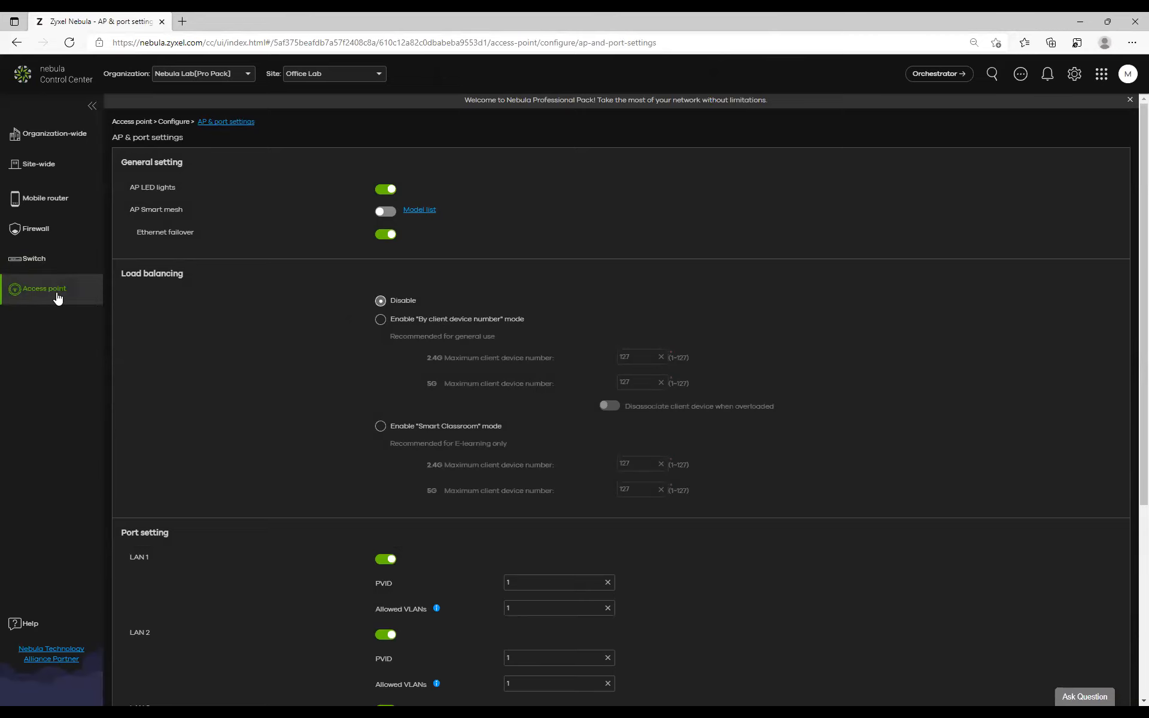
Try "Smart Classroom" load balancing mode with a maximum client device number of 20 for both 2.4G and 5G.
mouse_move(60, 294)
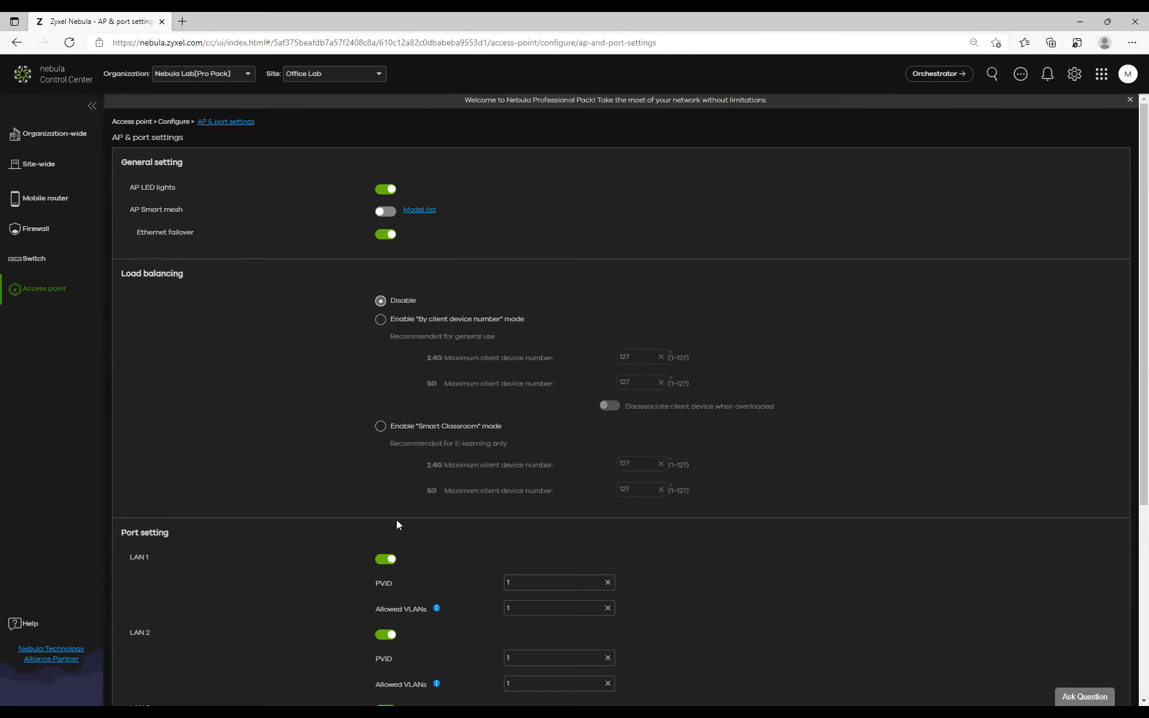
left_click(381, 429)
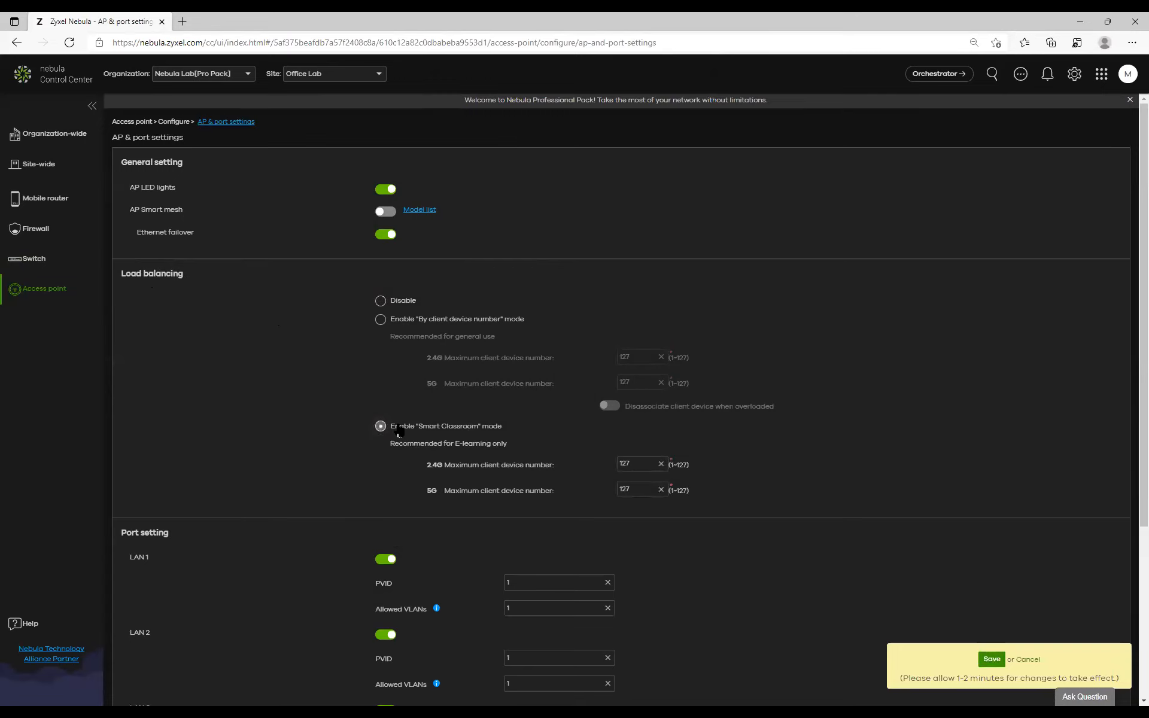
left_click_drag(636, 461, 542, 447)
key("BackSpace")
type("40")
type("20")
left_click_drag(644, 486, 577, 486)
type("20")
left_click_drag(634, 489, 606, 486)
key("shift+Tab")
key("Tab")
left_click_drag(633, 489, 618, 489)
Try "By client device number" load balancing with 20 devices per band and disassociation when overloaded, and discard all load balancing changes.
left_click(381, 320)
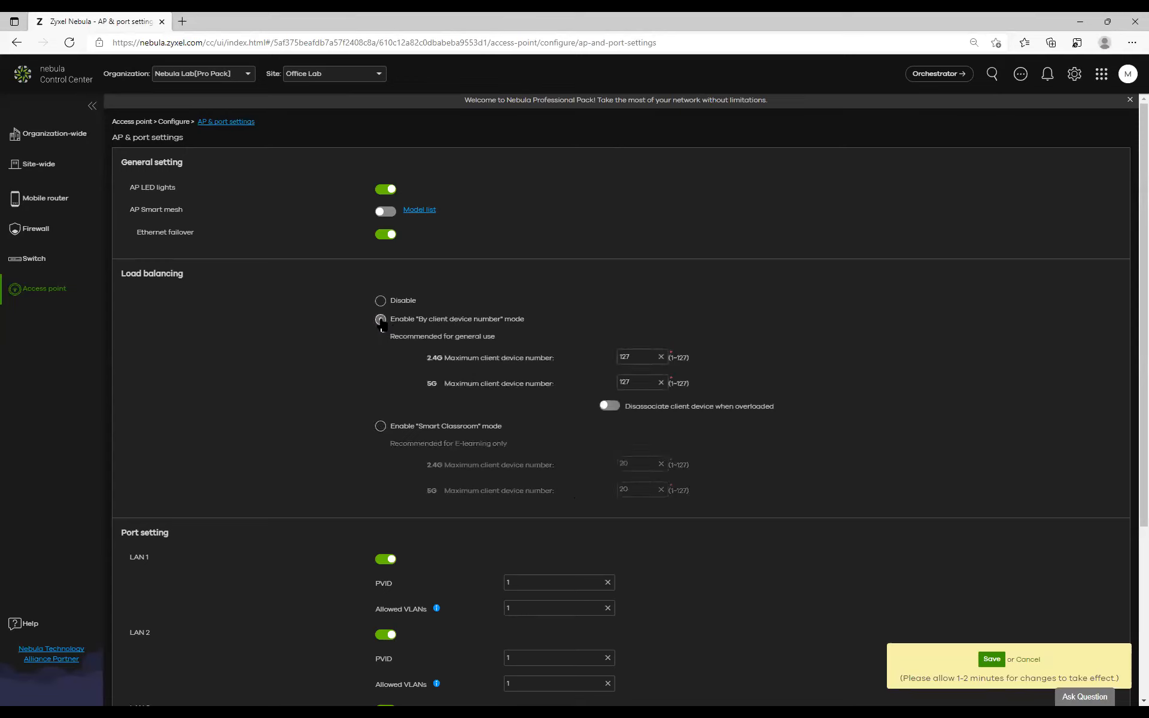
double_click(637, 359)
type("20")
key("Tab")
type("20")
left_click(607, 407)
left_click_drag(632, 354, 610, 357)
left_click(1029, 660)
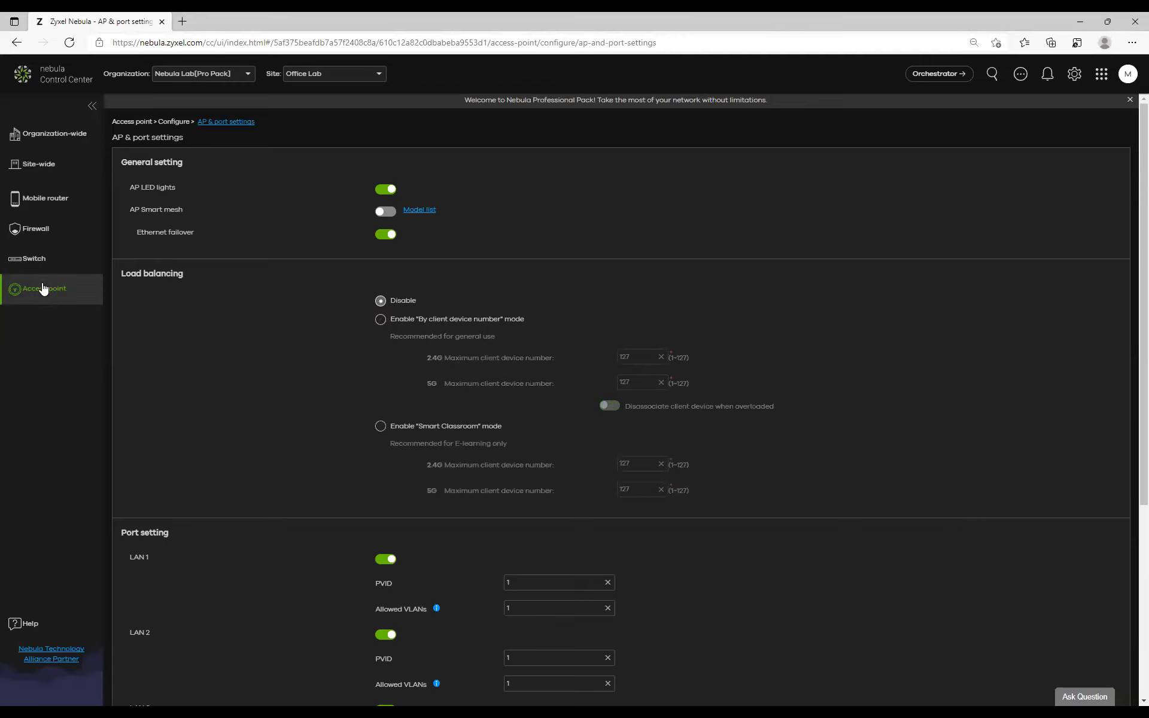
Open Wireless health and examine the access points' 5 GHz health over the last 30 days and the top APs by health alert.
mouse_move(47, 293)
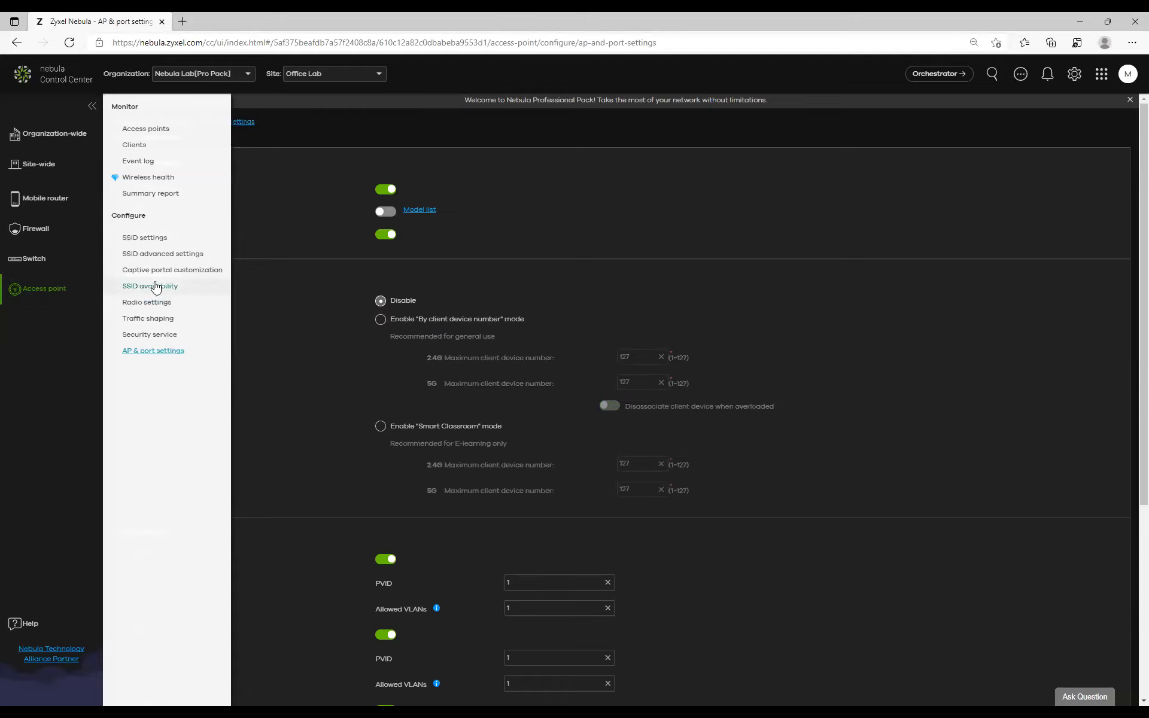
left_click(158, 179)
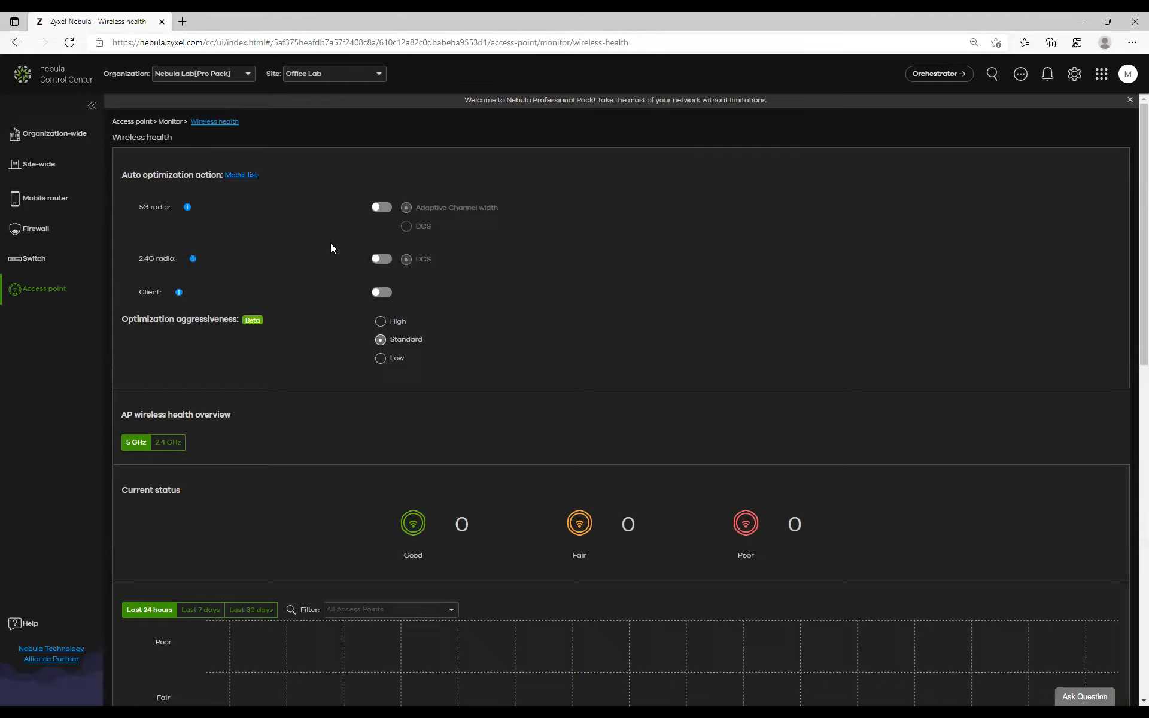
scroll(331, 243, "down", 5)
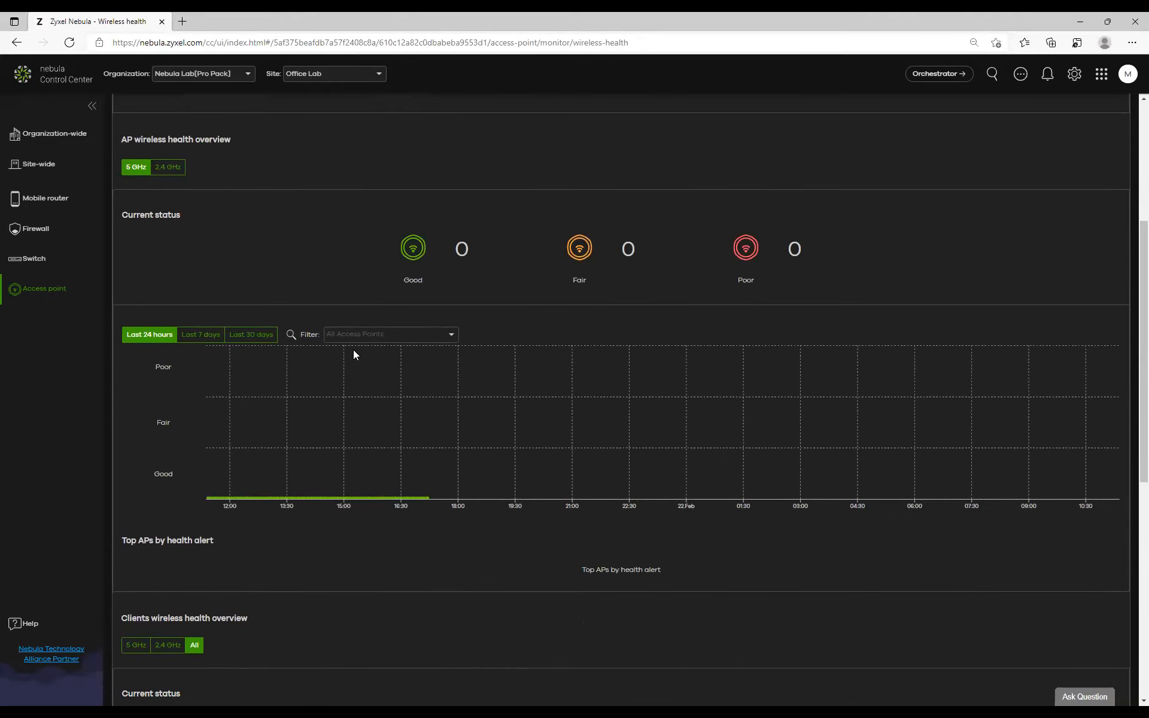
scroll(352, 355, "up", 2)
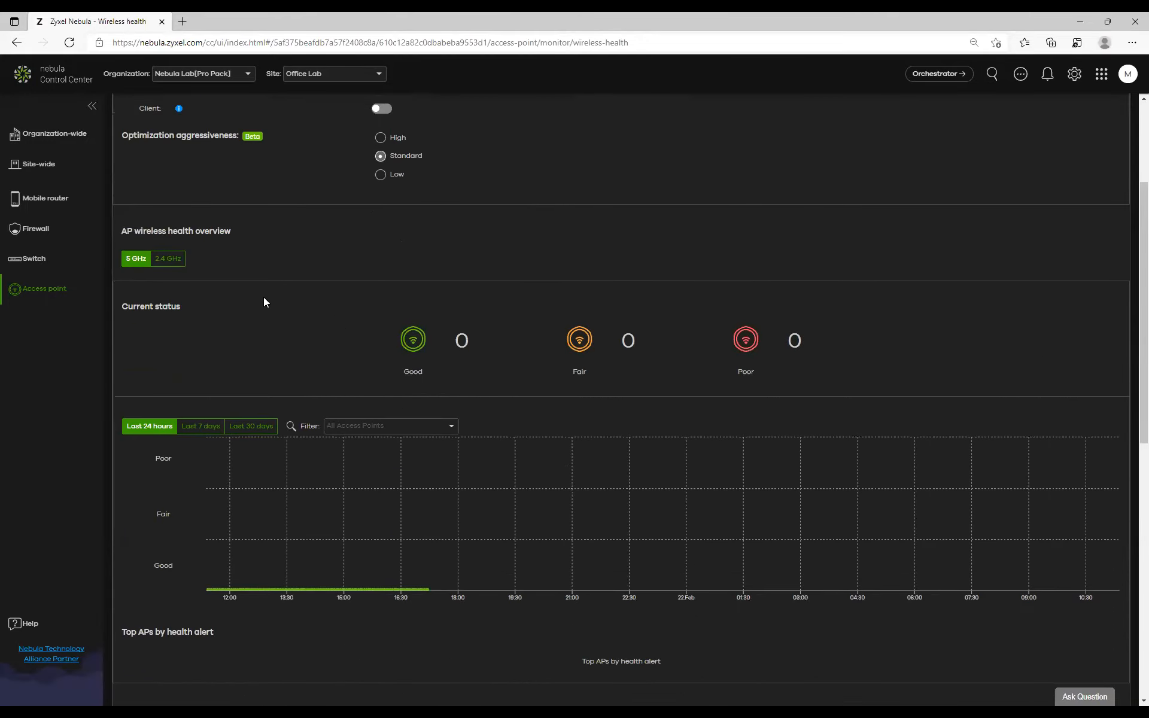
scroll(298, 320, "up", 2)
scroll(298, 321, "down", 3)
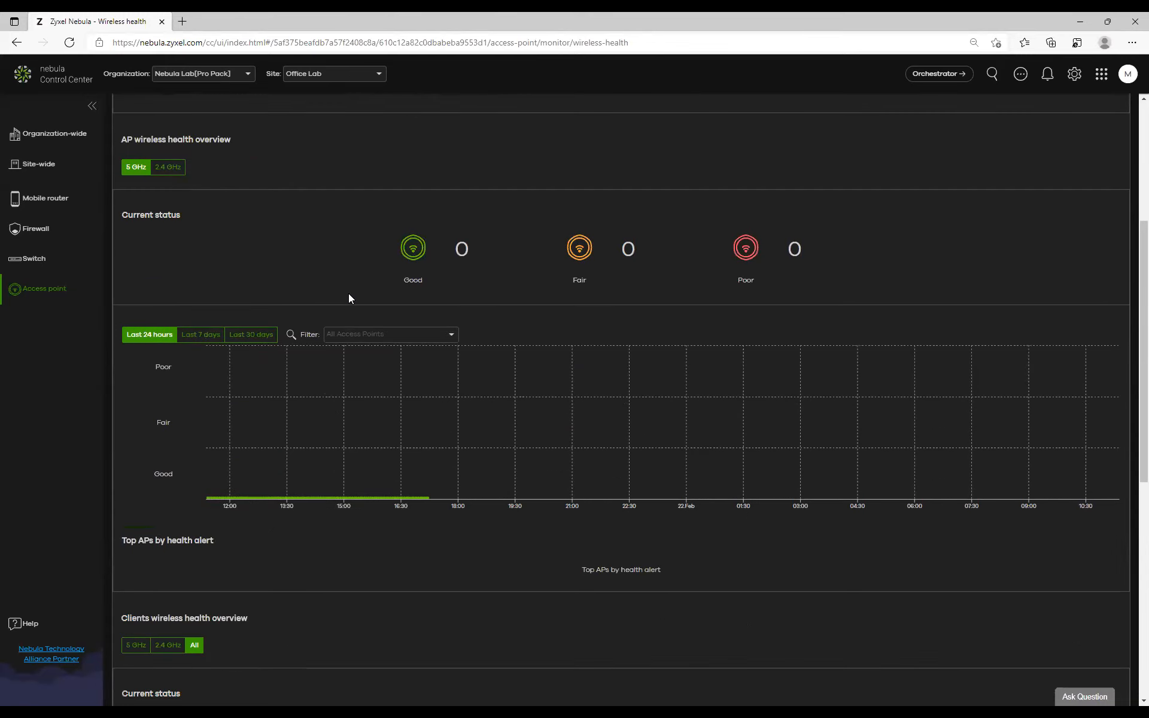
mouse_move(209, 499)
left_click(248, 335)
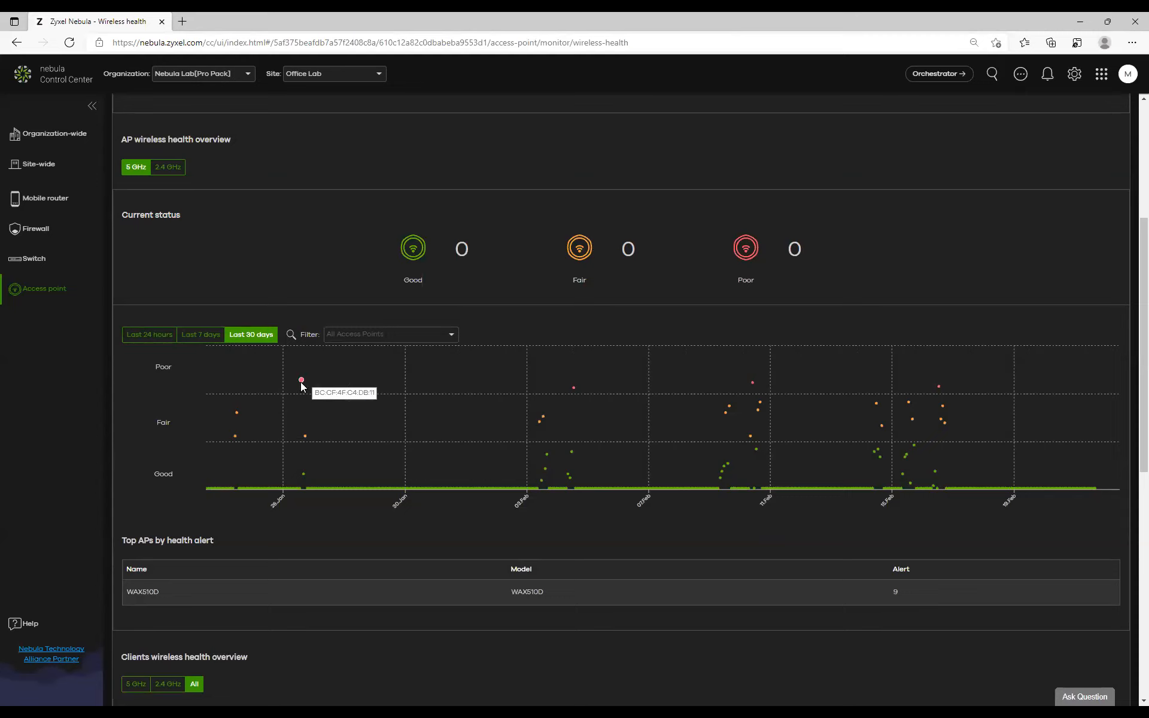
mouse_move(544, 413)
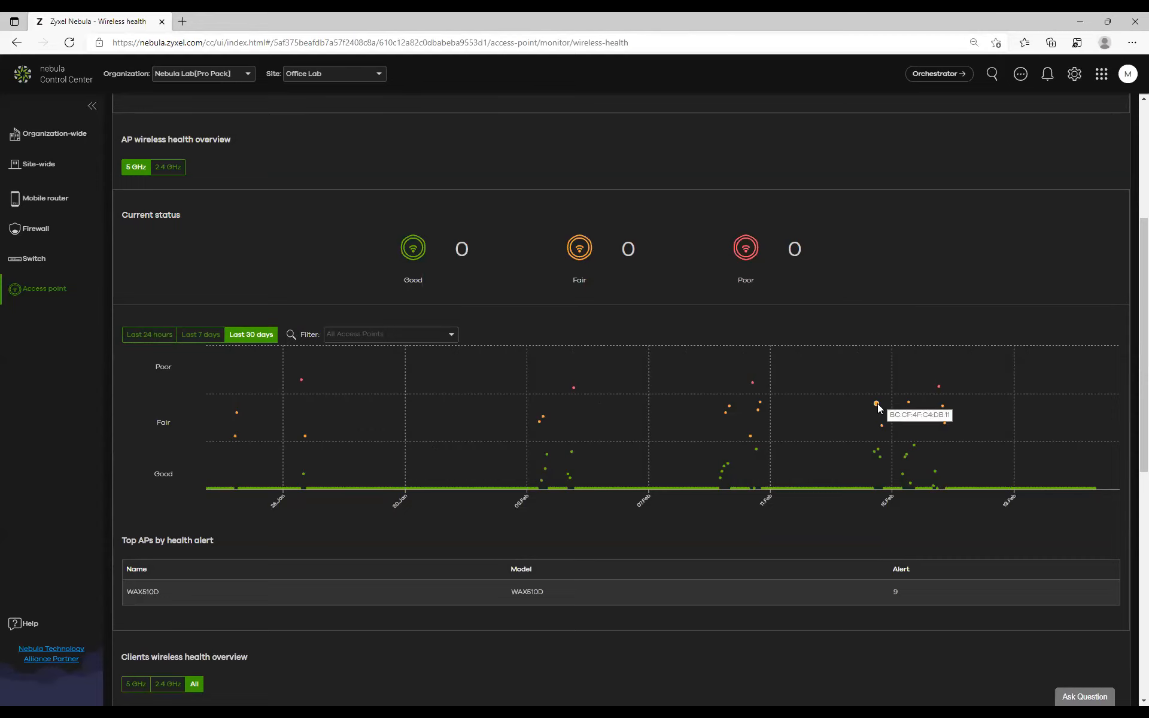
mouse_move(881, 426)
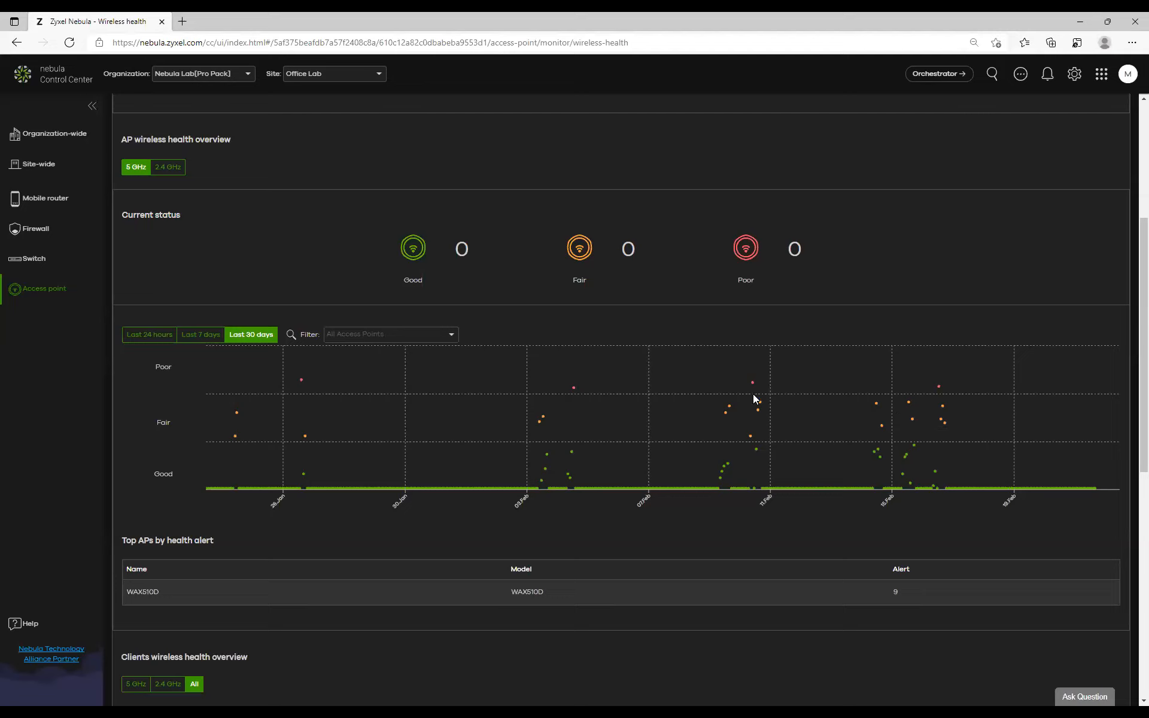
scroll(399, 398, "down", 6)
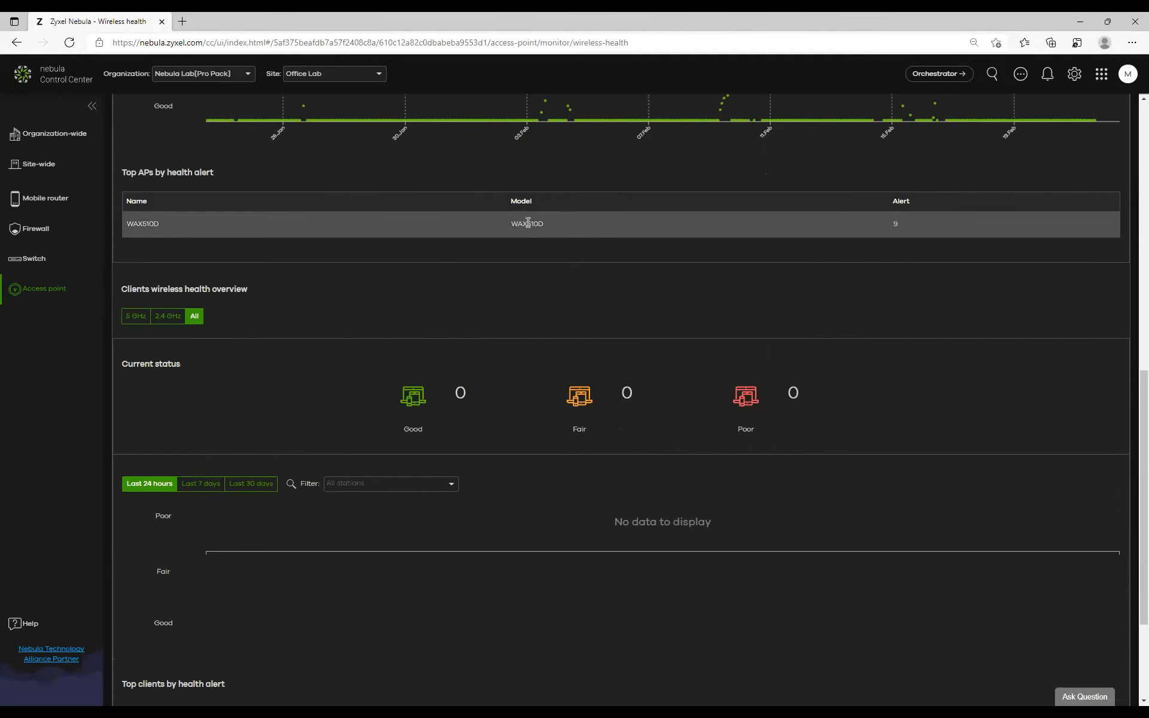
left_click_drag(549, 228, 457, 227)
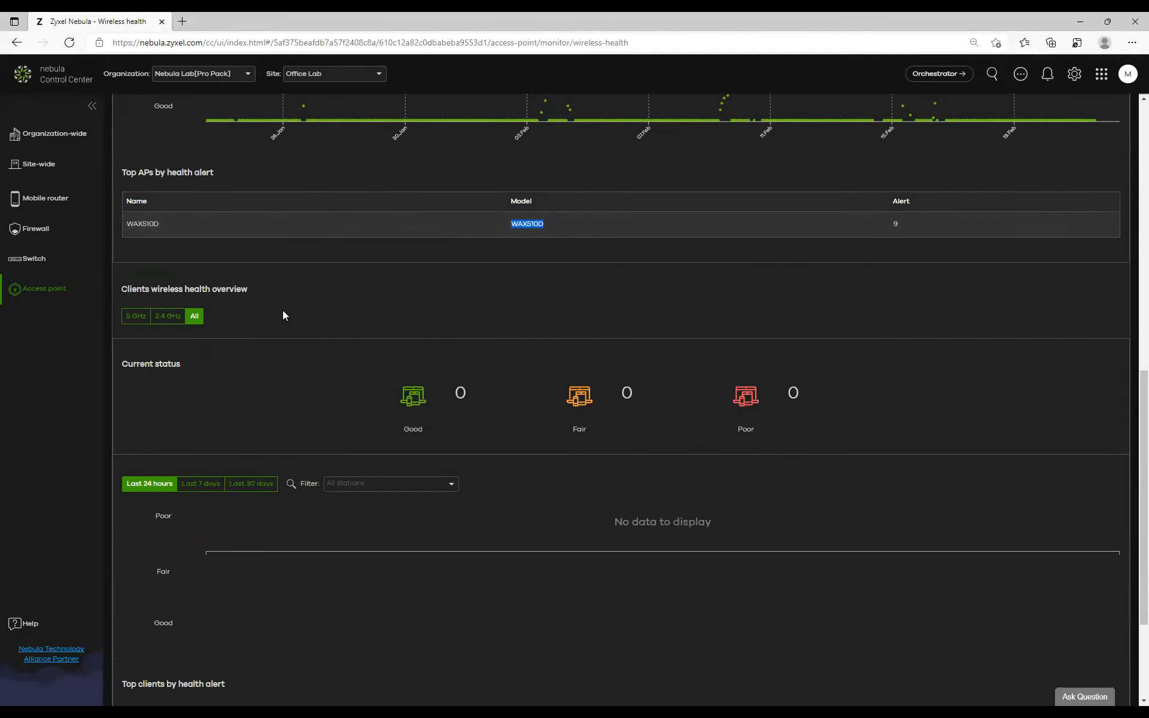
Examine the clients' wireless health for the last 30 days across all bands.
scroll(237, 332, "down", 1)
scroll(238, 332, "down", 1)
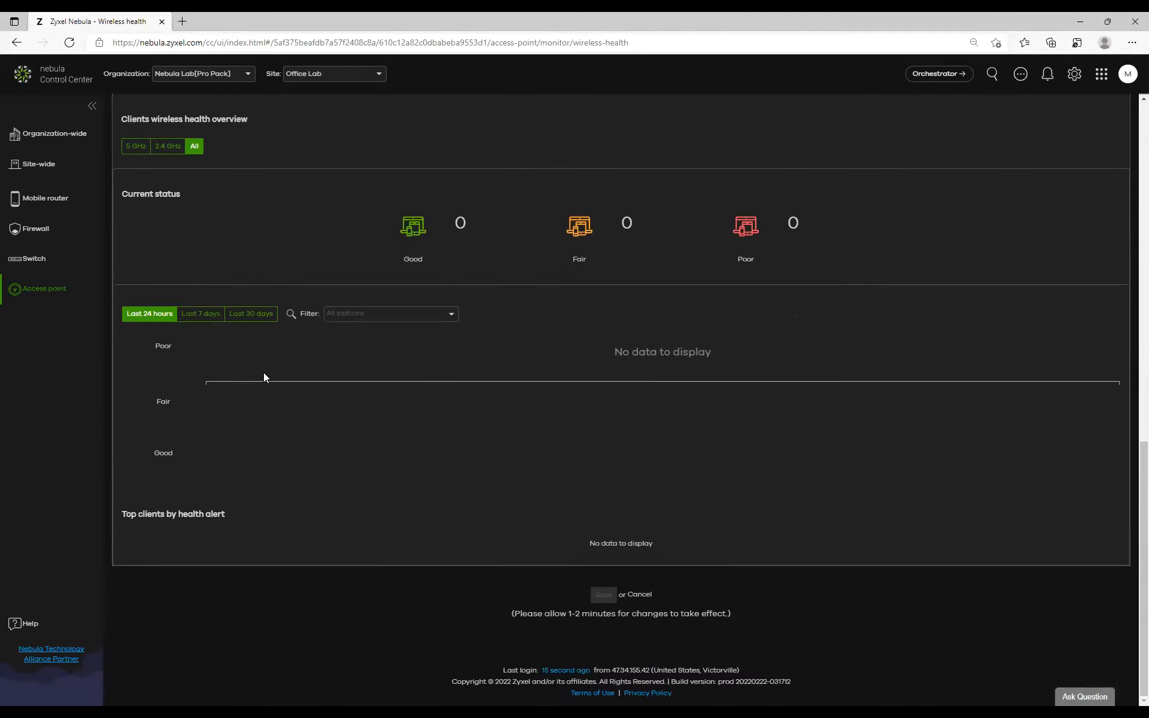
left_click(253, 316)
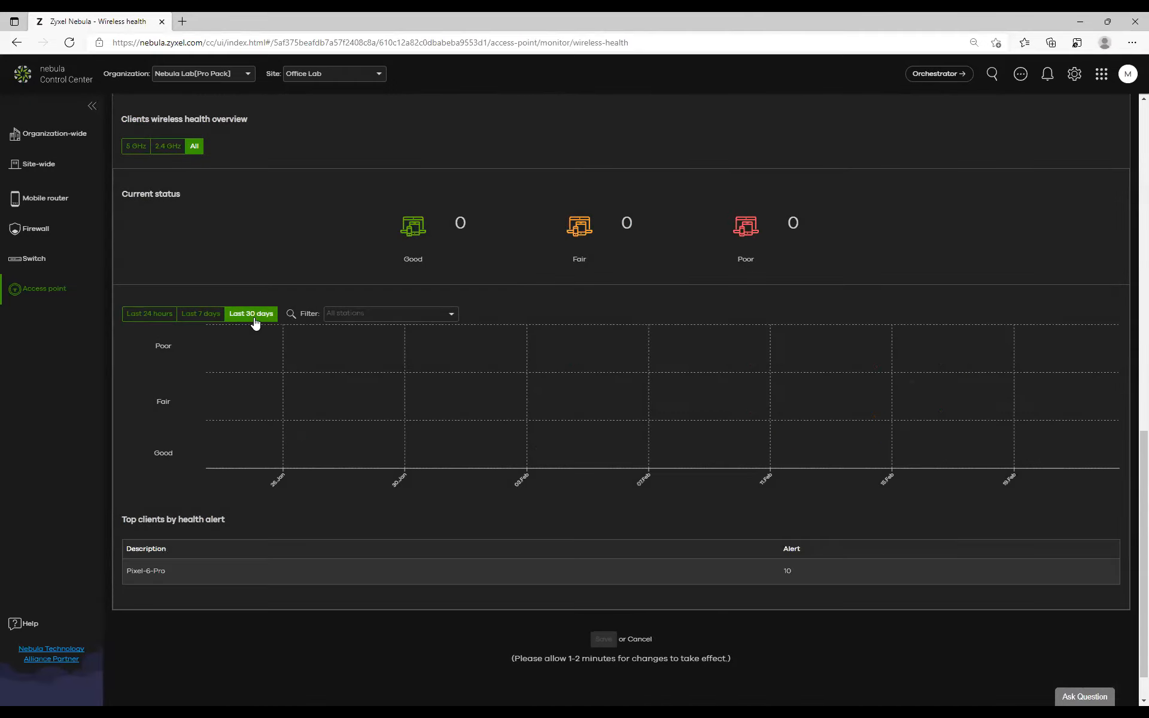
mouse_move(234, 406)
mouse_move(750, 357)
mouse_move(286, 399)
mouse_move(540, 392)
mouse_move(303, 357)
mouse_move(576, 365)
Compare the poor and fair health points in the access points' 30-day graph with the auto optimization options.
scroll(600, 435, "up", 10)
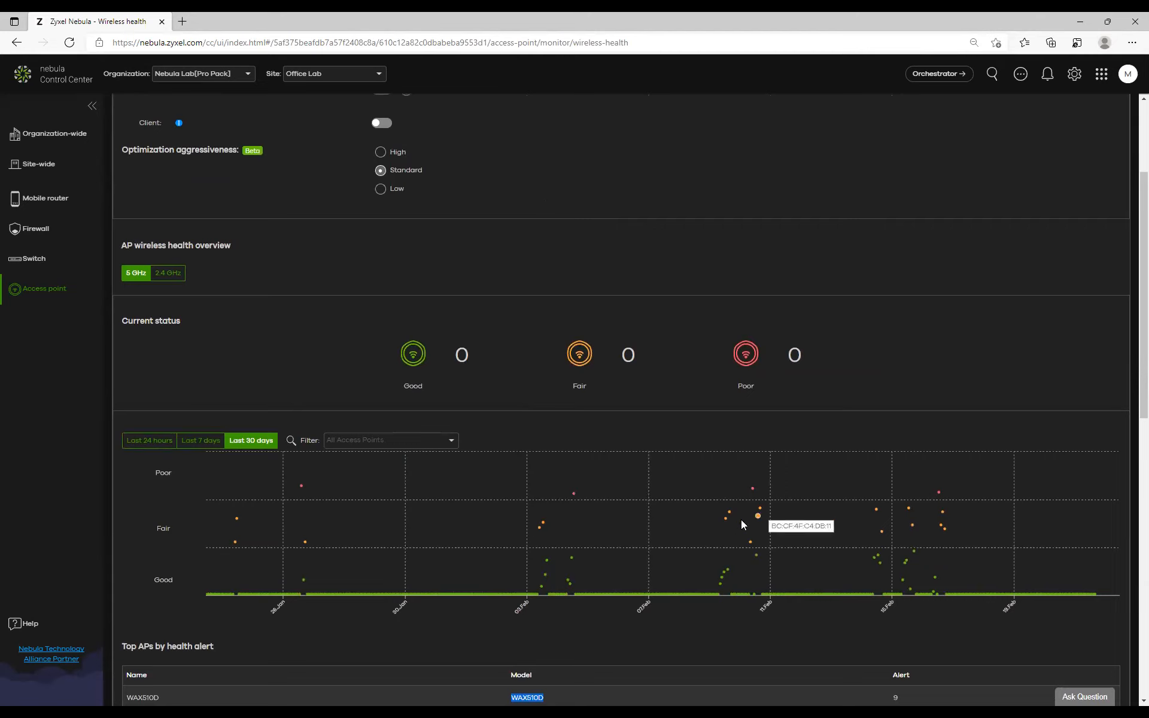
mouse_move(729, 520)
mouse_move(942, 514)
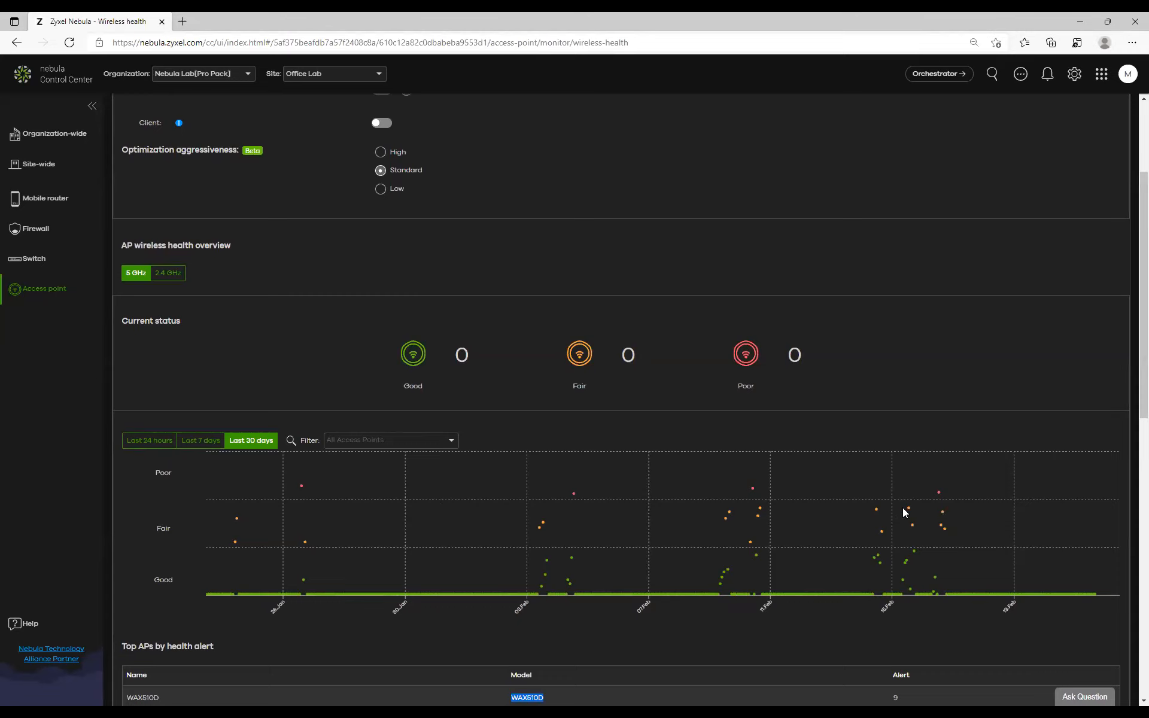
mouse_move(907, 510)
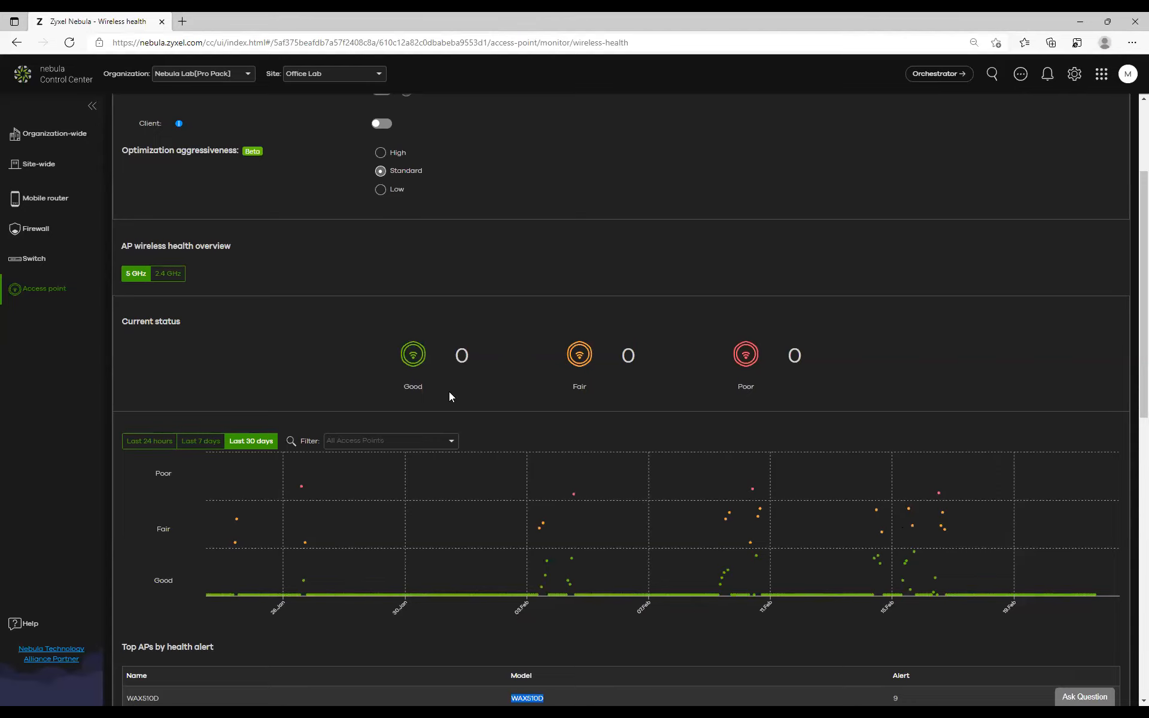
scroll(449, 392, "up", 3)
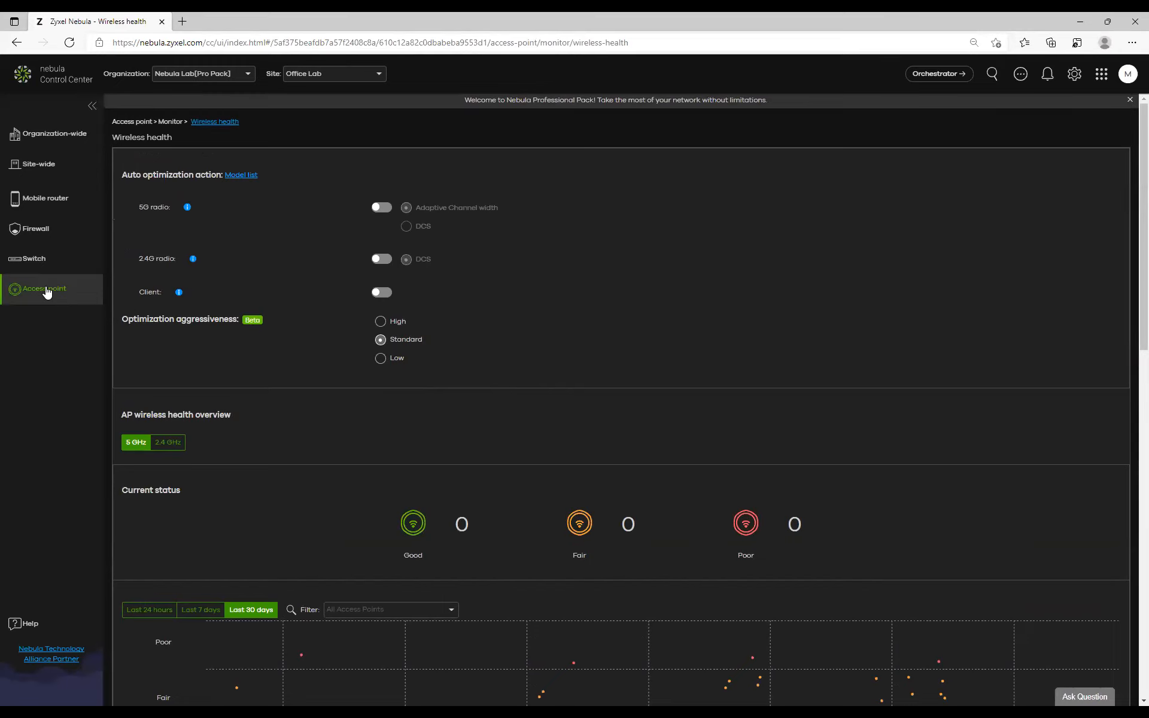
Open the NAP303 access point from the monitored access points list and review its status and live tools.
mouse_move(47, 292)
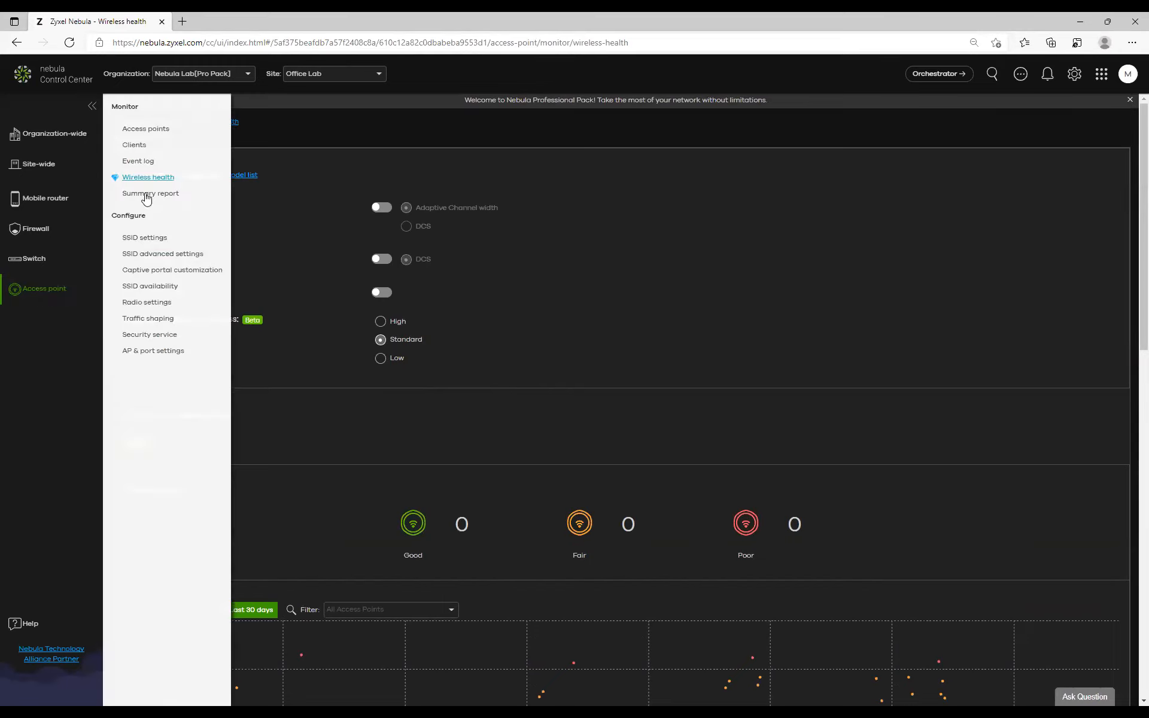
left_click(160, 130)
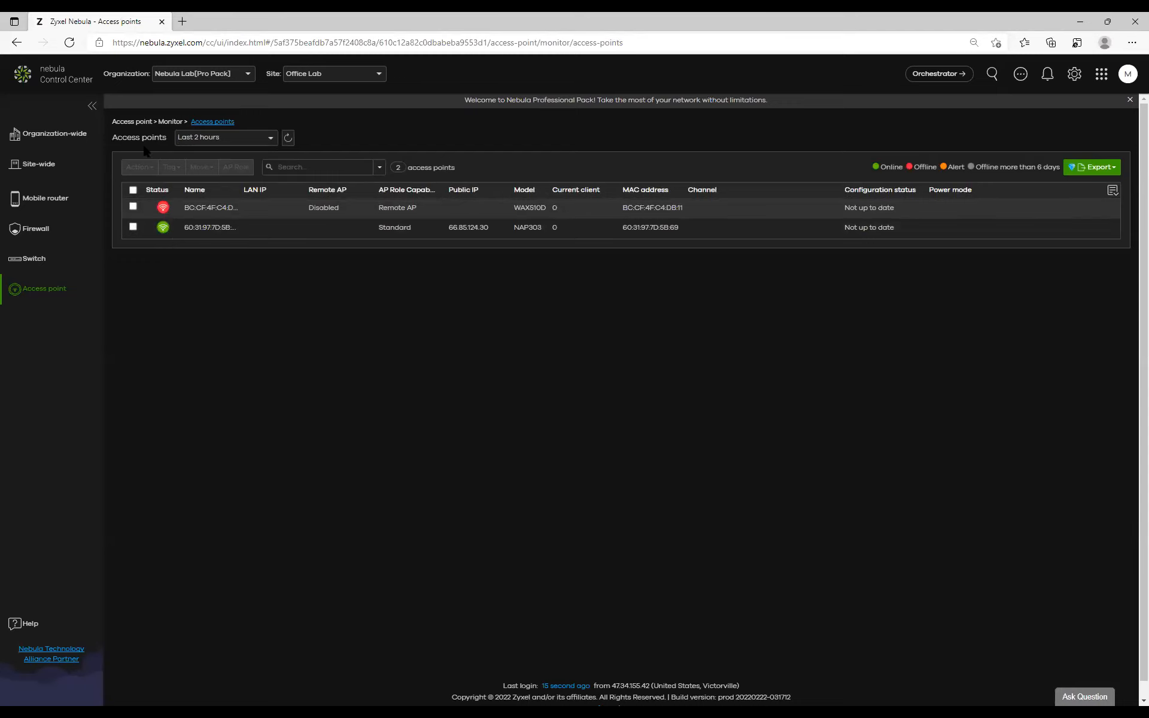
left_click(208, 230)
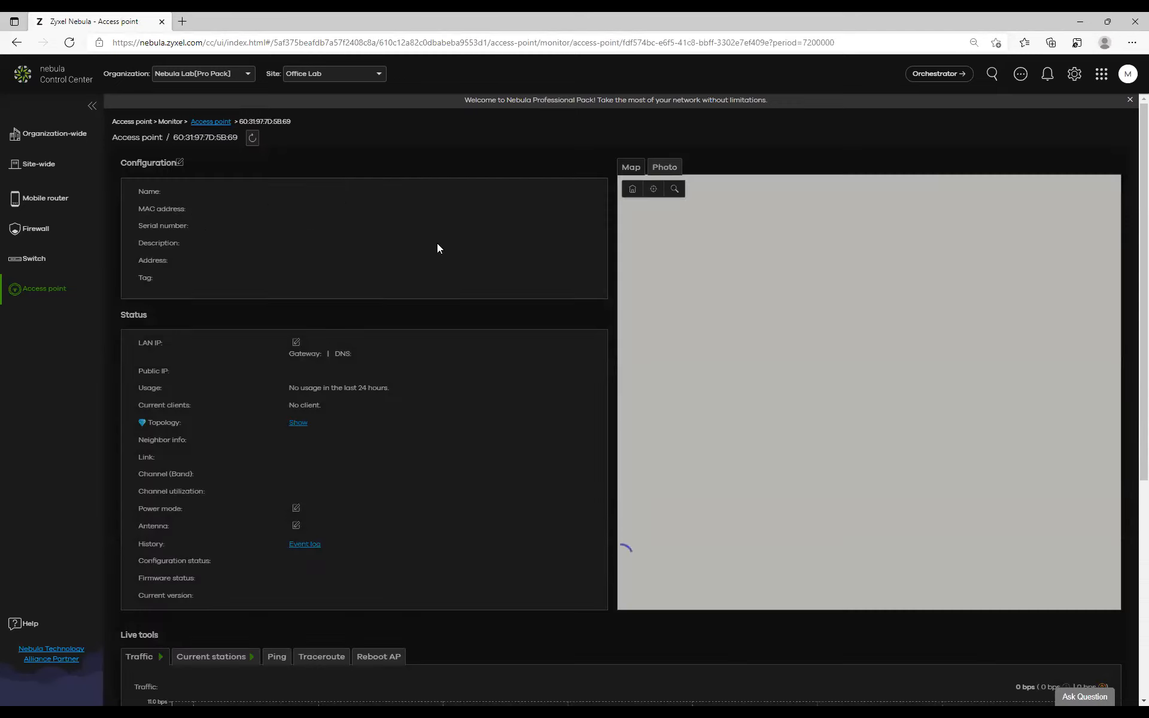
scroll(436, 298, "down", 5)
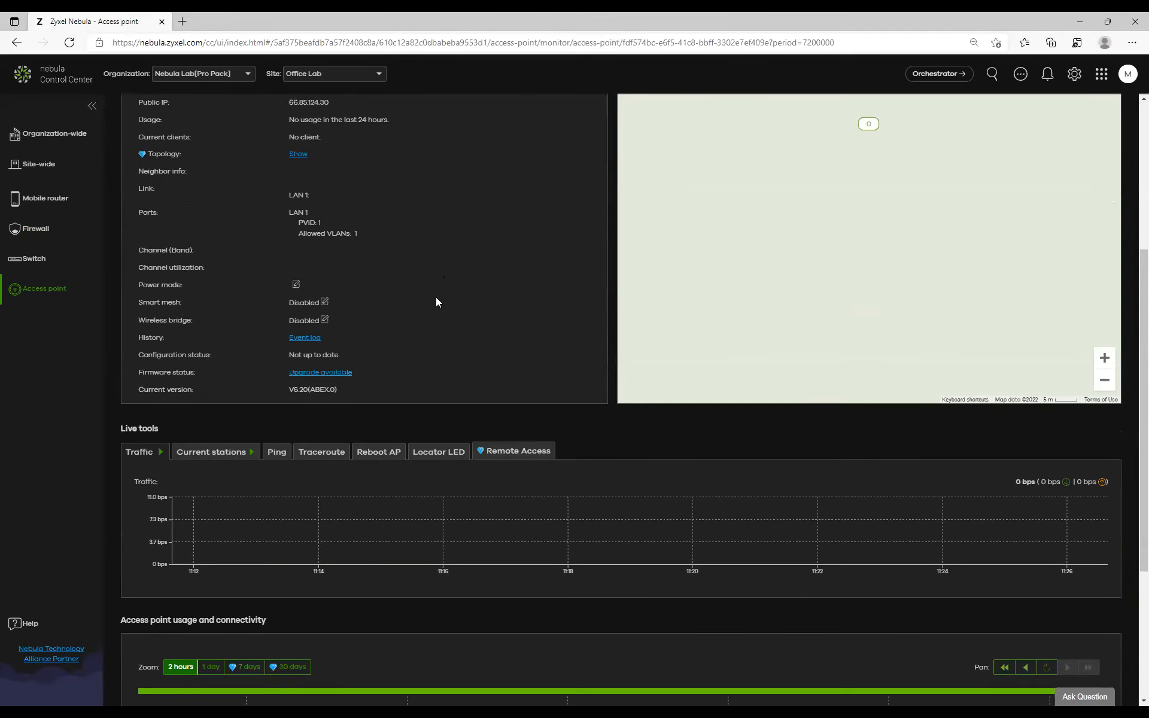
scroll(436, 297, "down", 3)
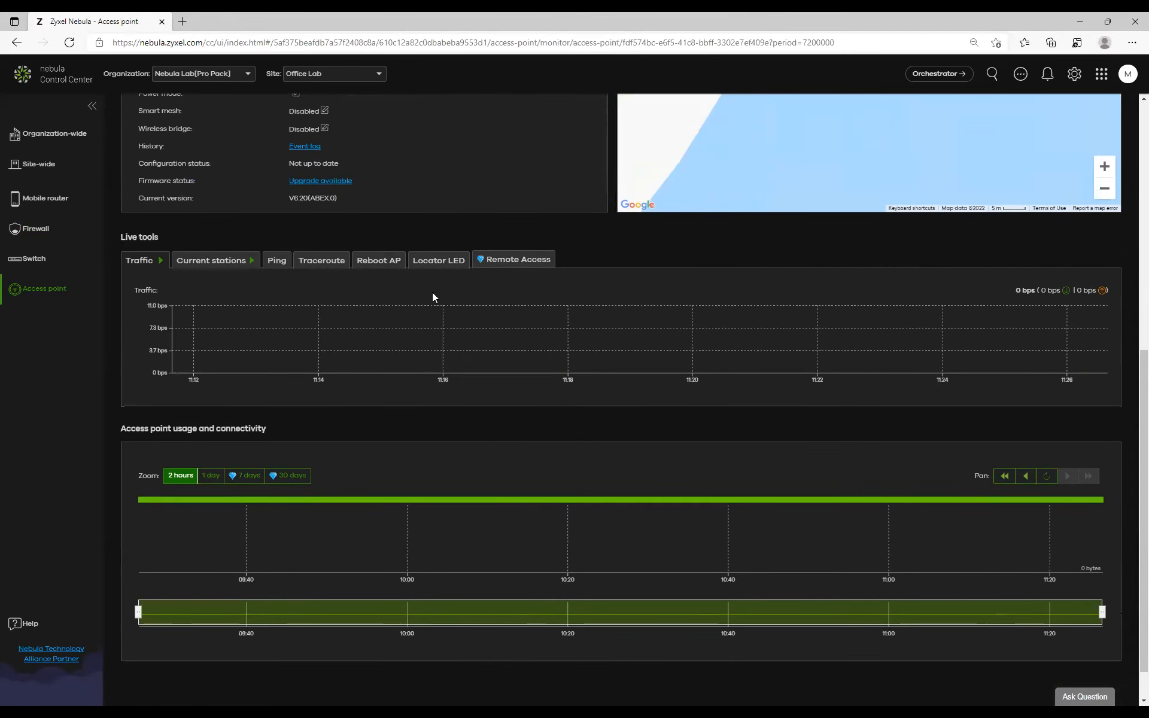
scroll(433, 294, "down", 1)
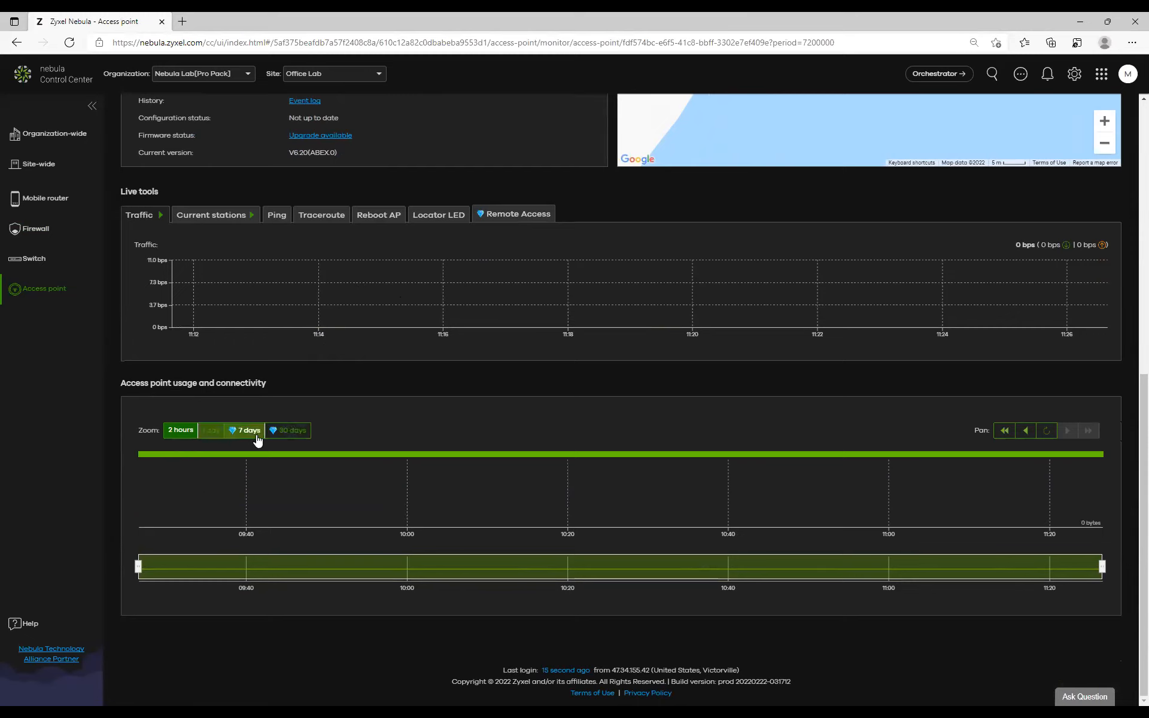
View the access point's usage and connectivity over 30 days and over 7 days.
left_click(280, 432)
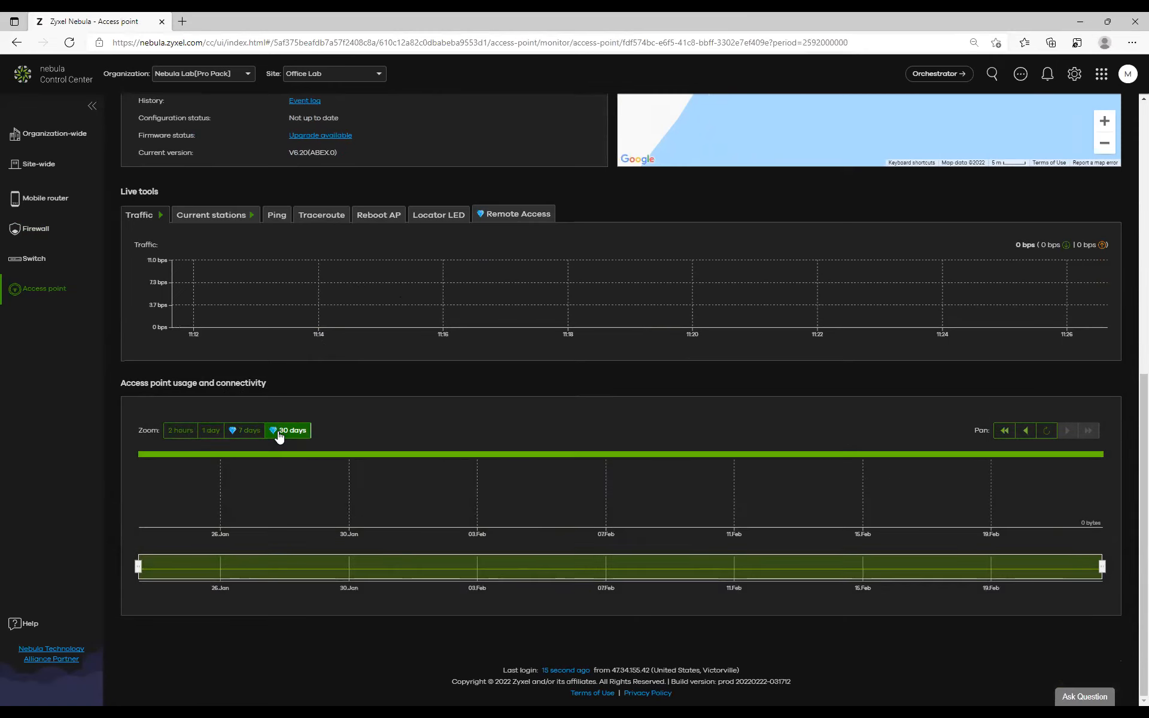
left_click(245, 432)
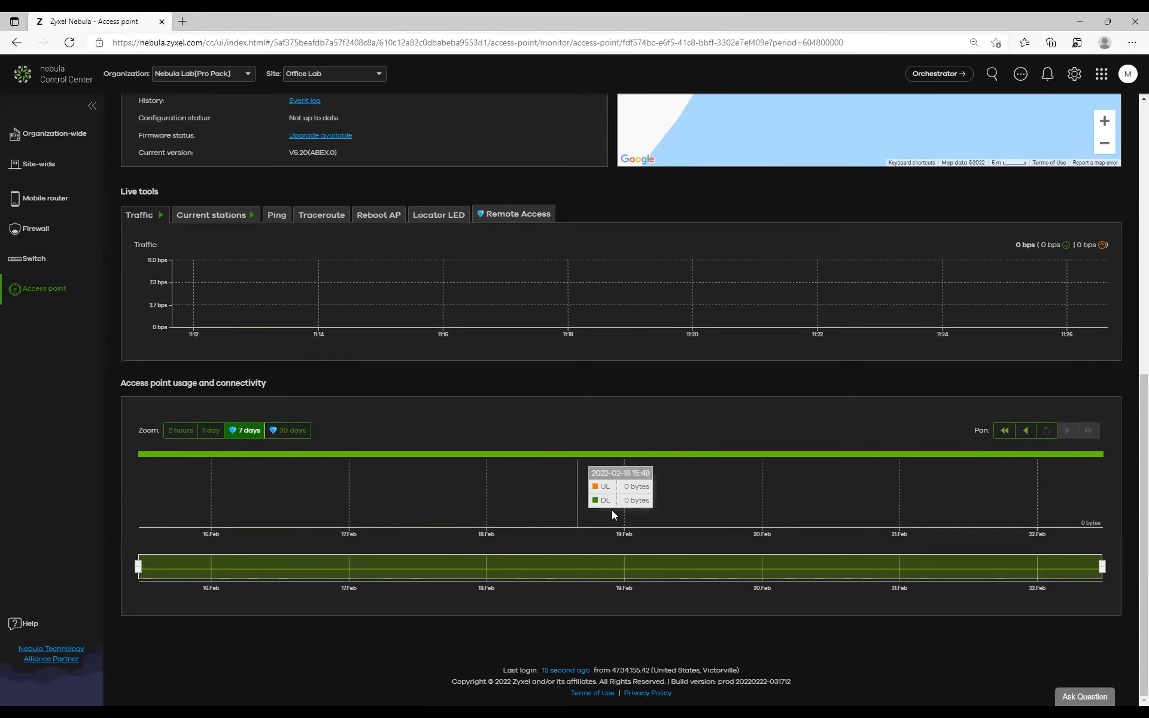
scroll(327, 567, "up", 4)
scroll(428, 519, "down", 5)
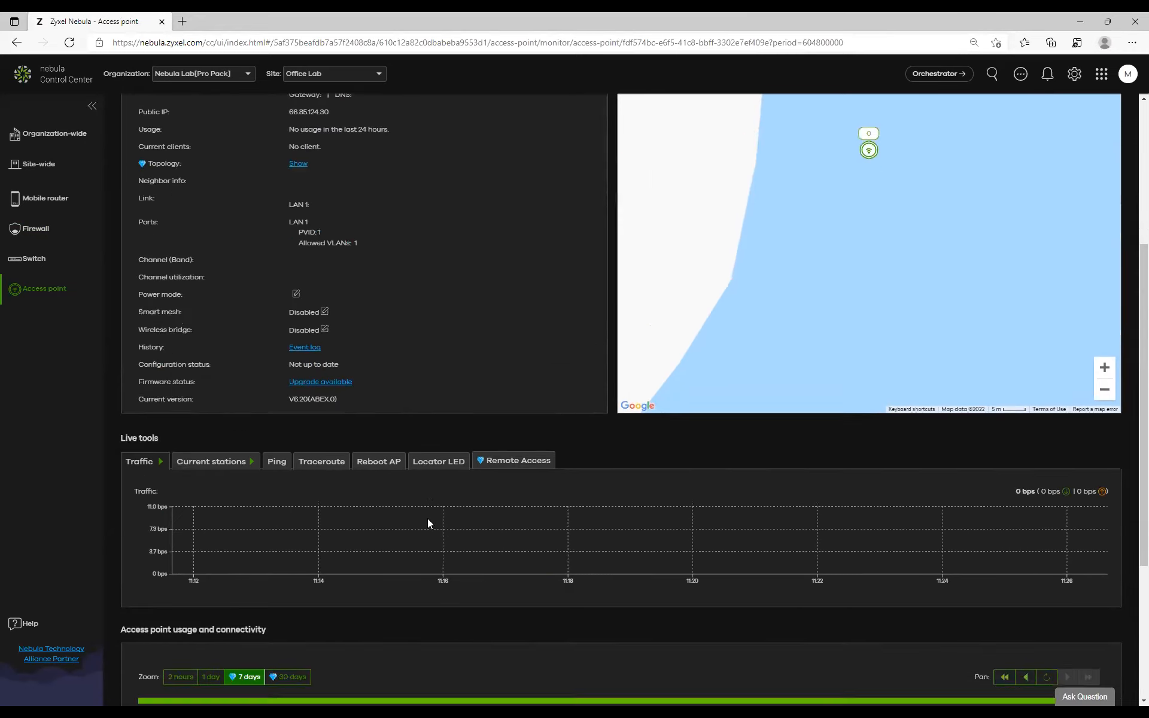
scroll(326, 543, "up", 3)
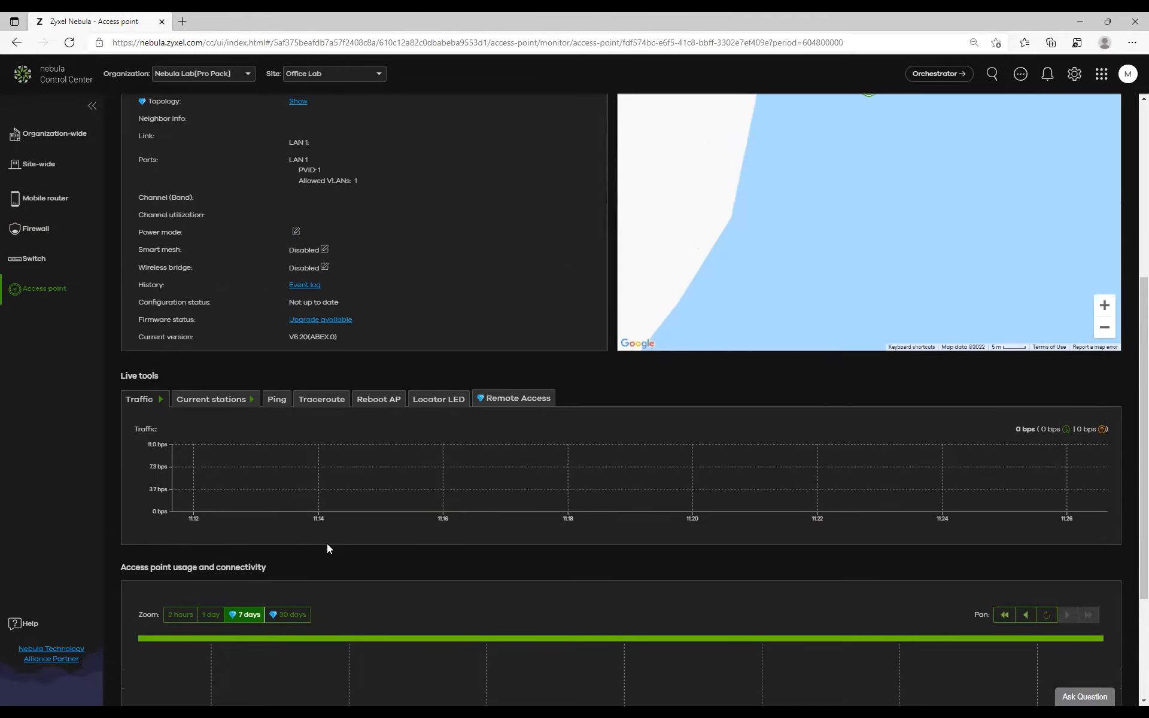
Check the access point's usage and connectivity graph over the last 7 days and the last 30 days.
scroll(372, 533, "down", 3)
mouse_move(382, 519)
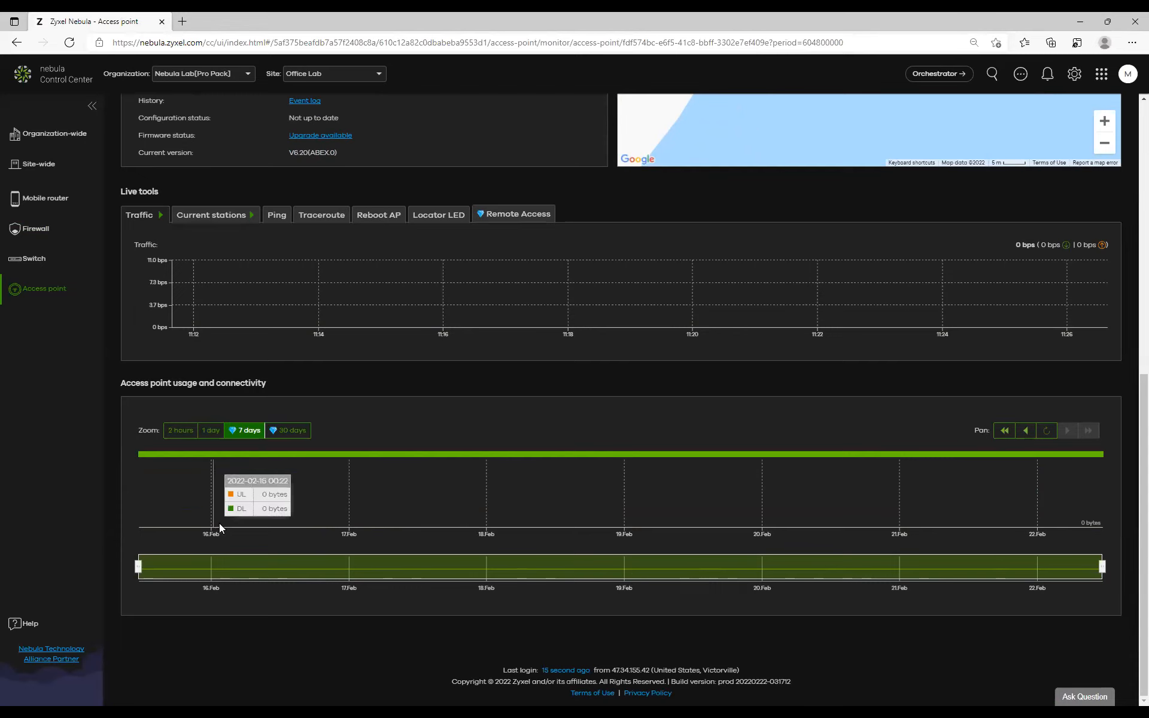
mouse_move(529, 474)
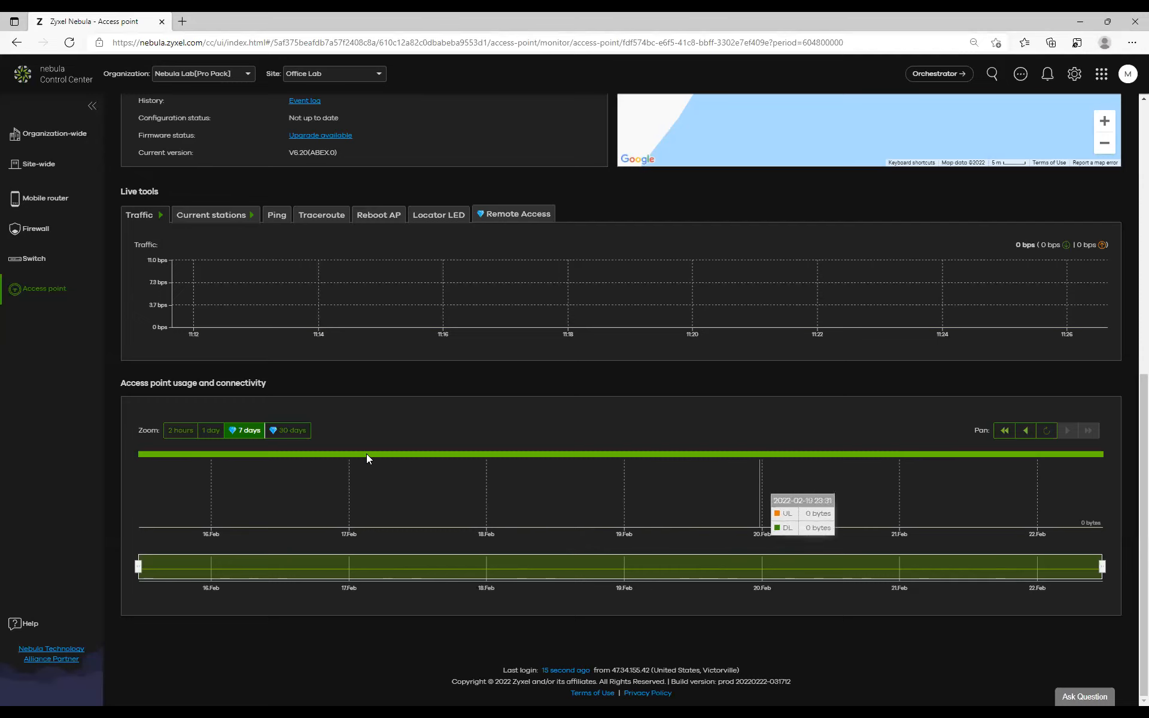
left_click(277, 431)
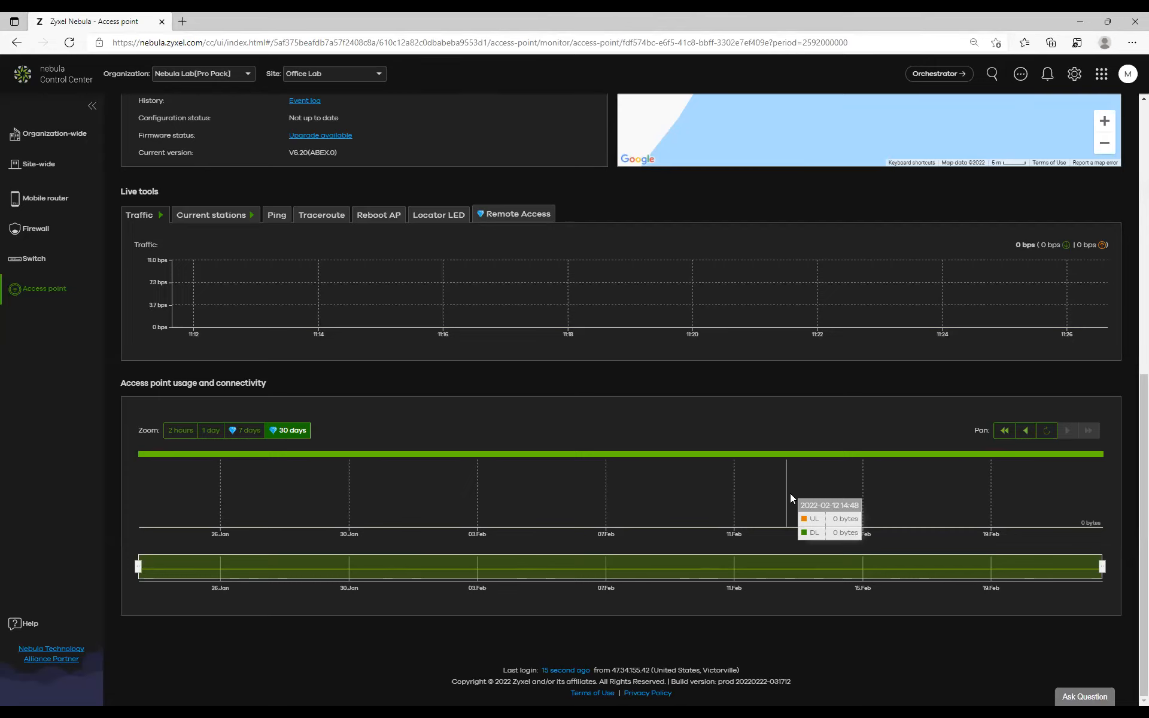
scroll(790, 493, "up", 2)
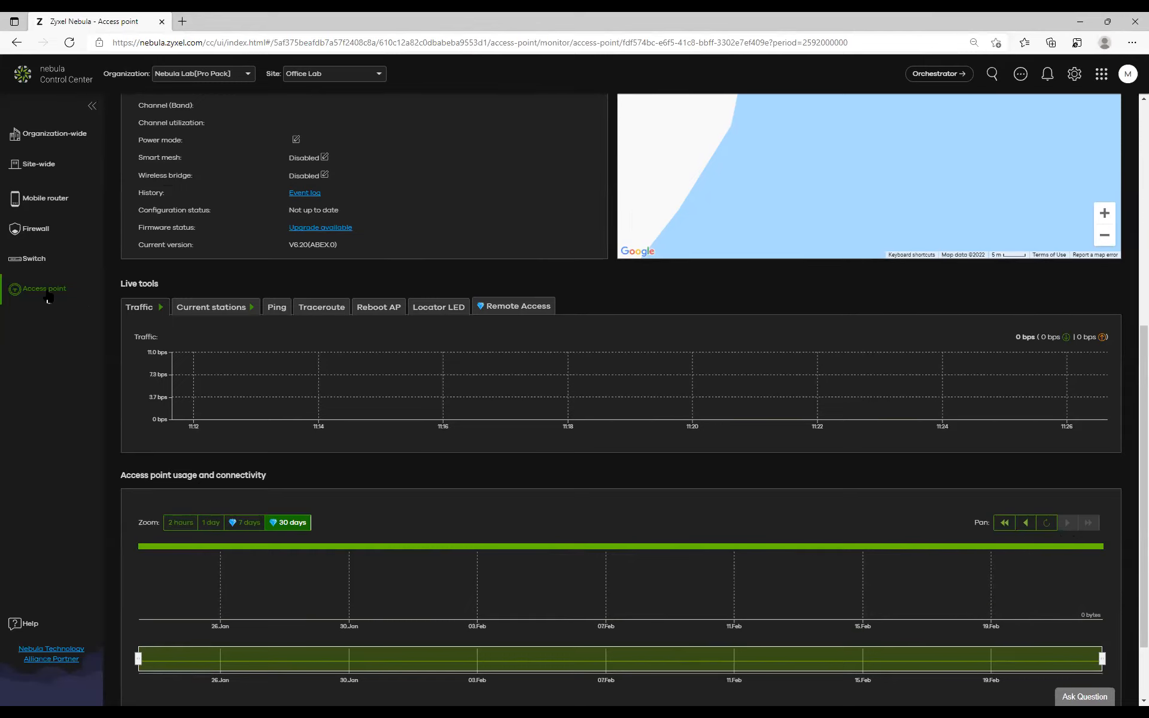
Reopen the NAP303 from the monitored access points list and check its 2-hour usage and connectivity timeline.
mouse_move(47, 295)
left_click(135, 125)
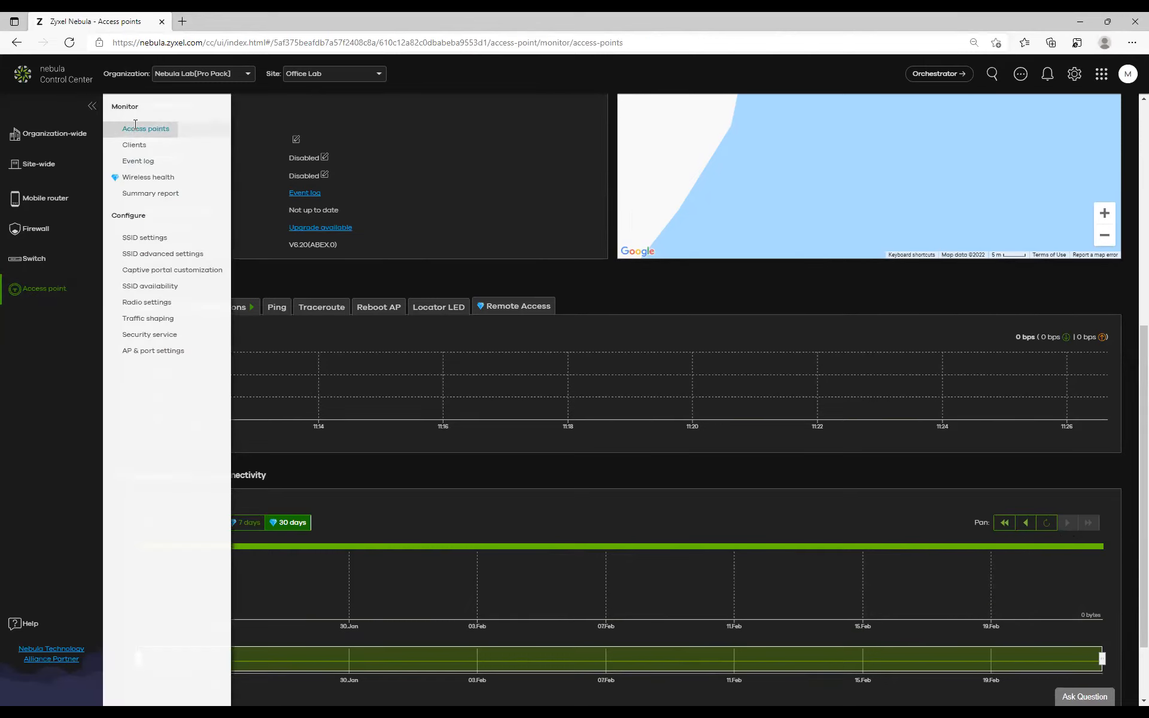
left_click(399, 237)
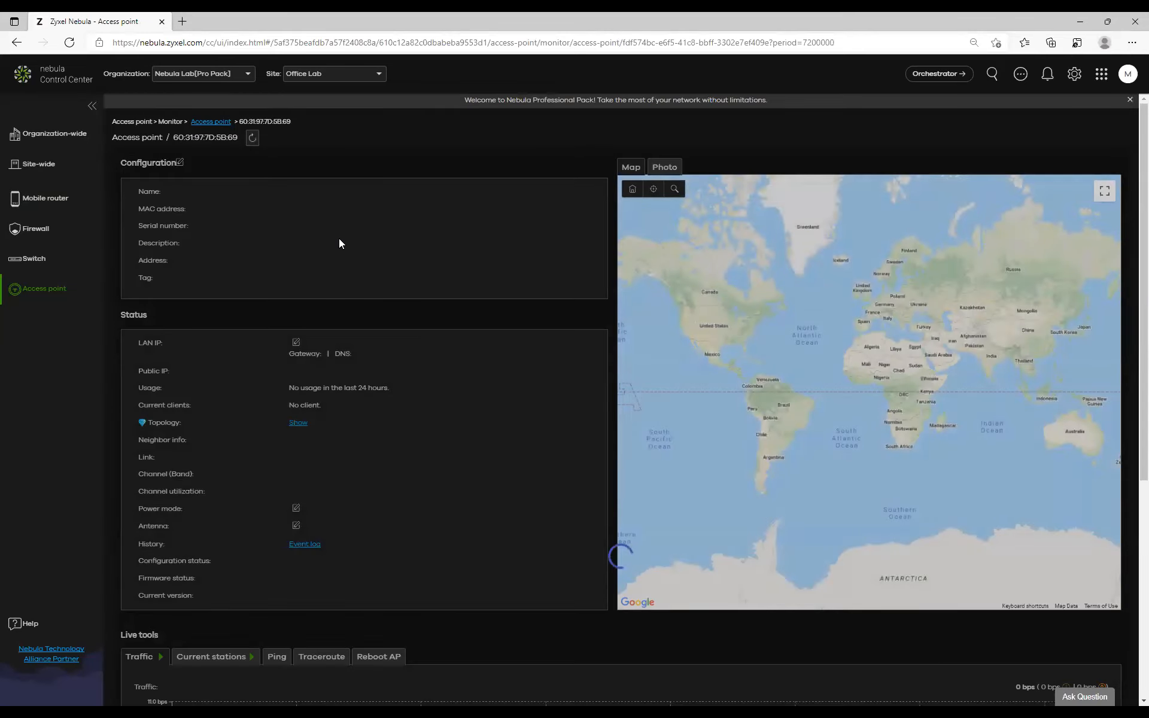
scroll(434, 415, "down", 5)
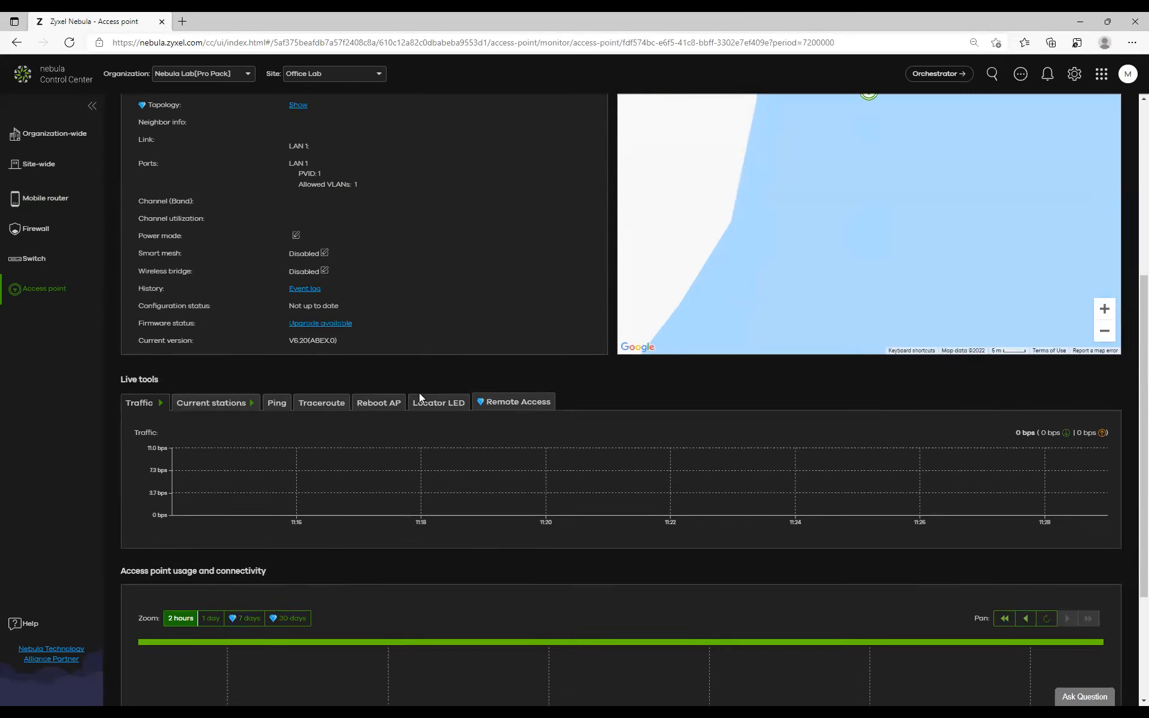
scroll(419, 398, "down", 1)
scroll(377, 454, "down", 4)
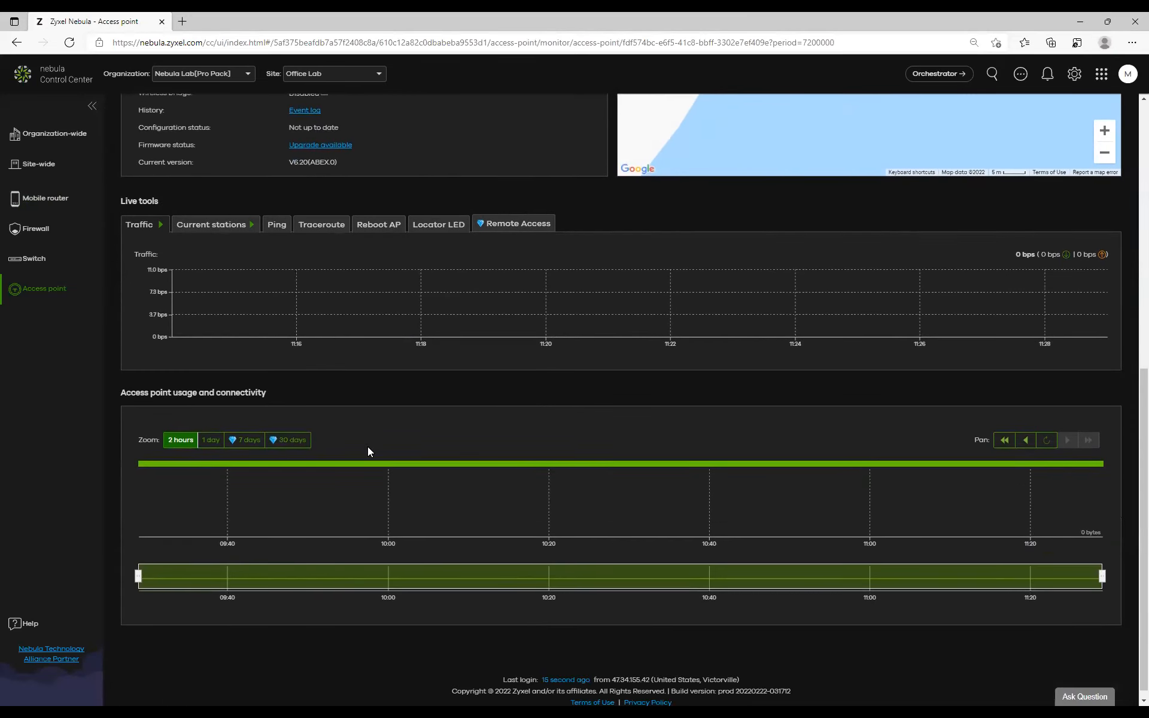
mouse_move(388, 452)
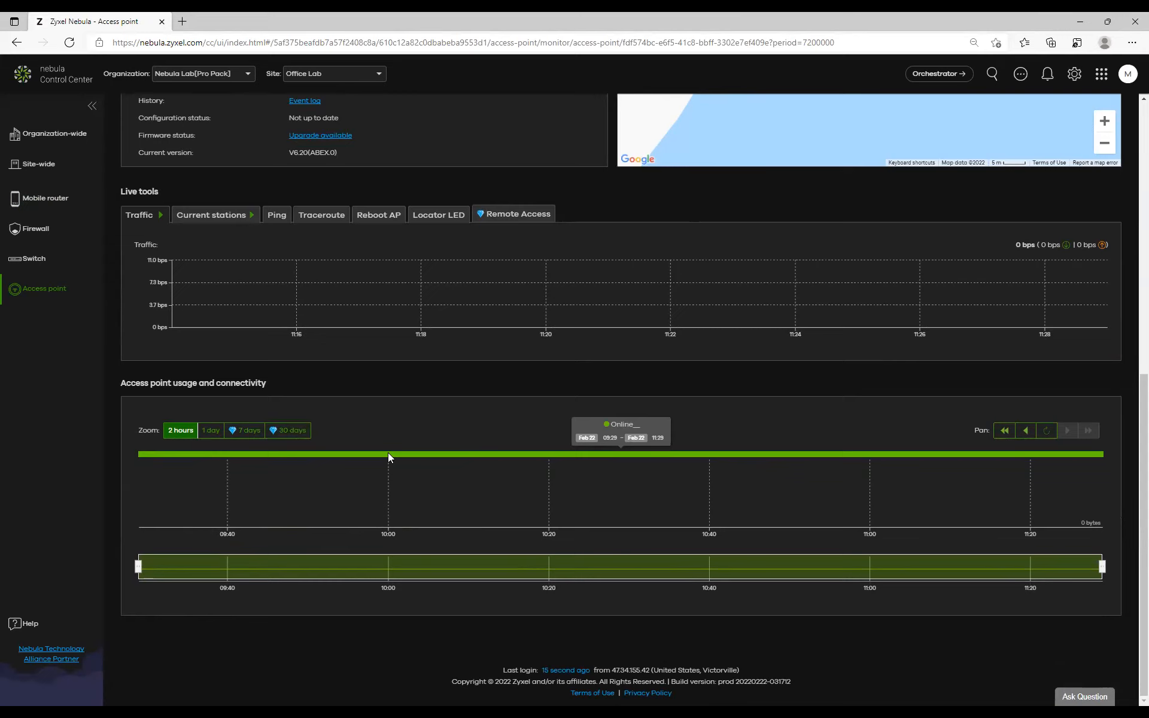
View the NAP303's Locator LED live tool and open the access point event log.
scroll(294, 535, "up", 3)
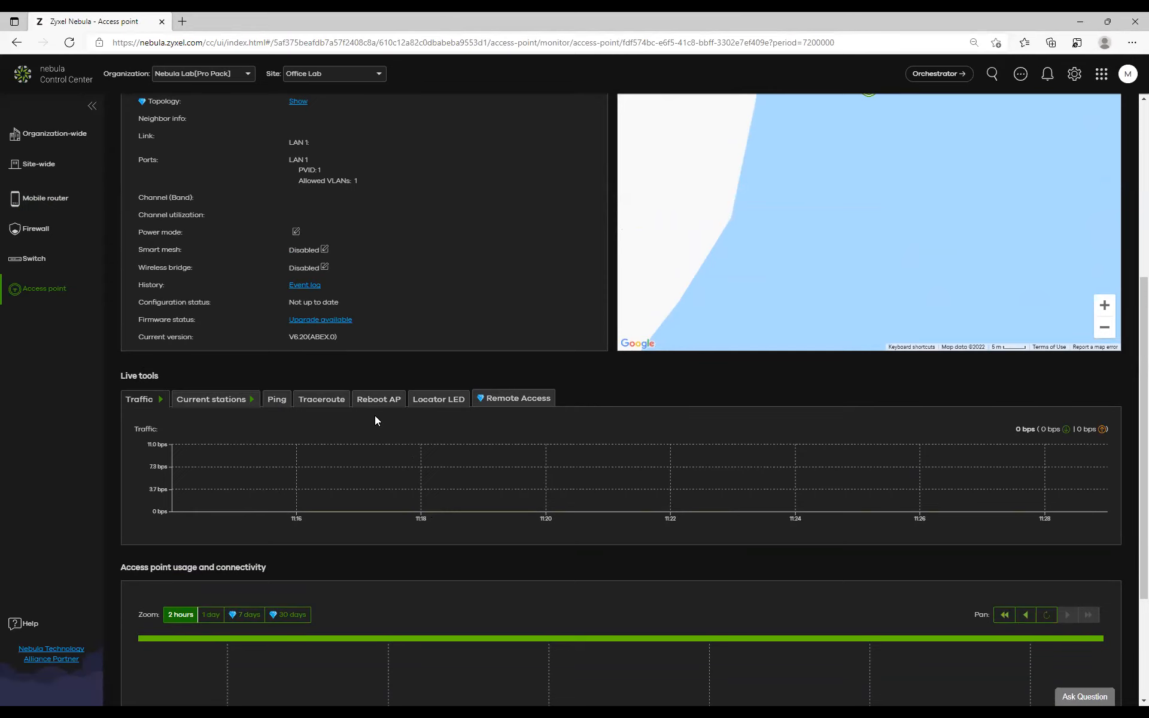
left_click(440, 408)
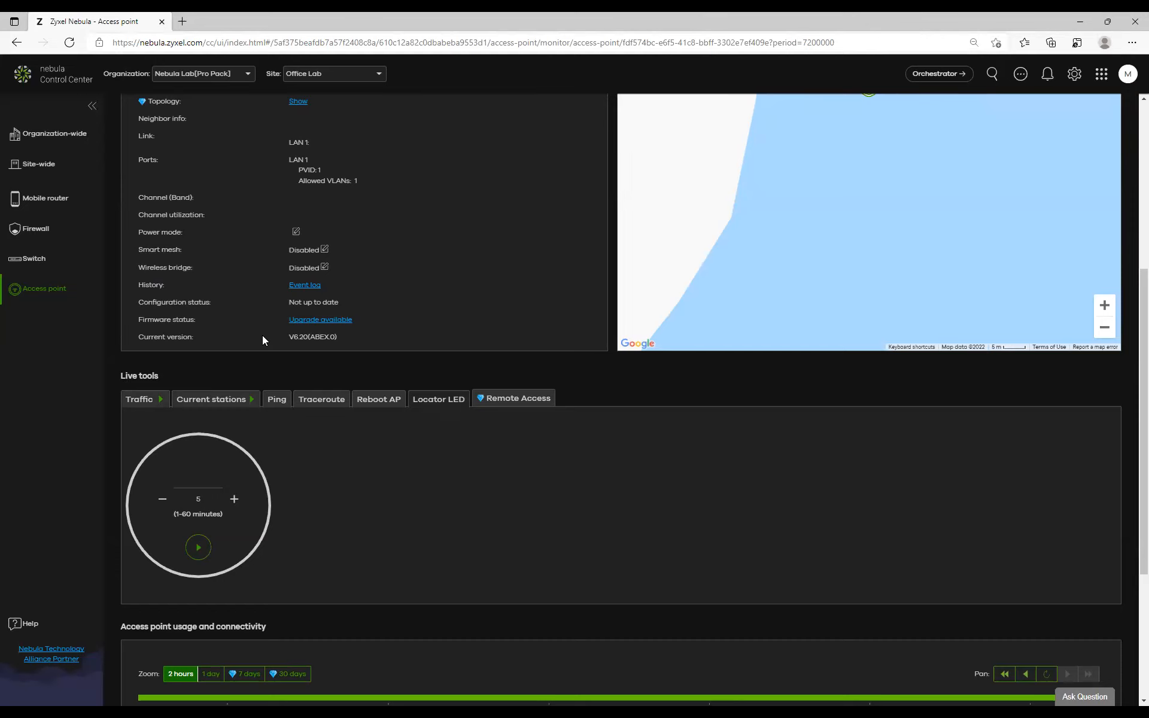
scroll(262, 341, "up", 3)
mouse_move(54, 287)
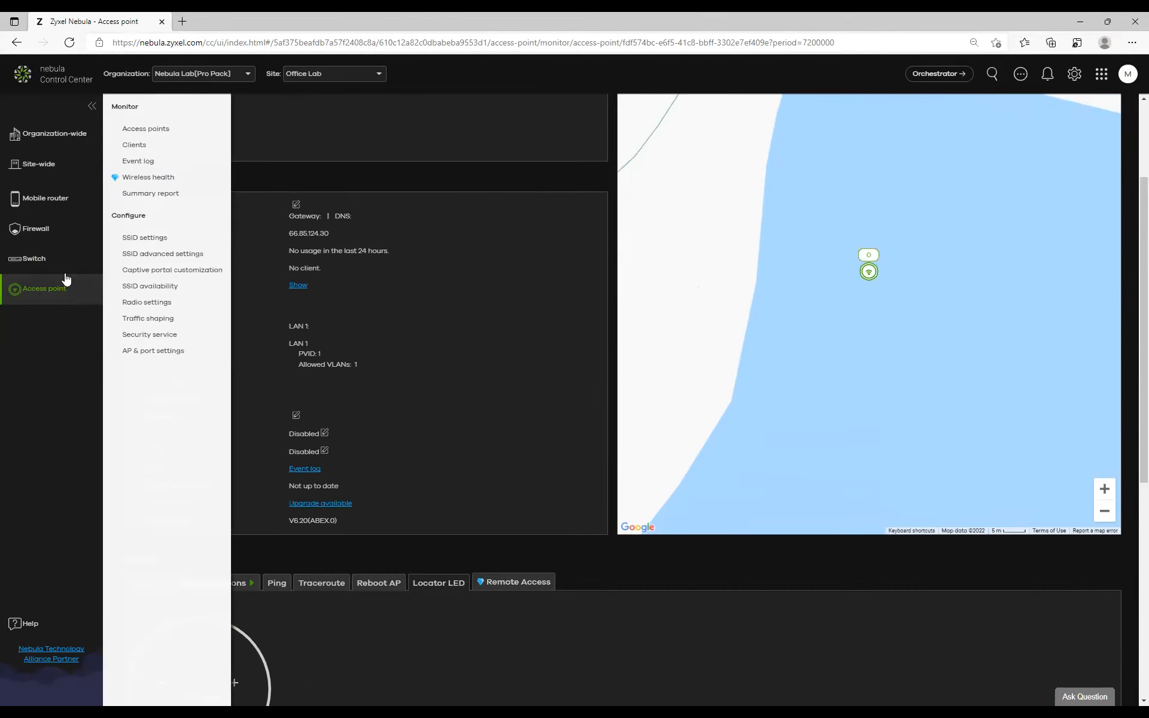
left_click(142, 161)
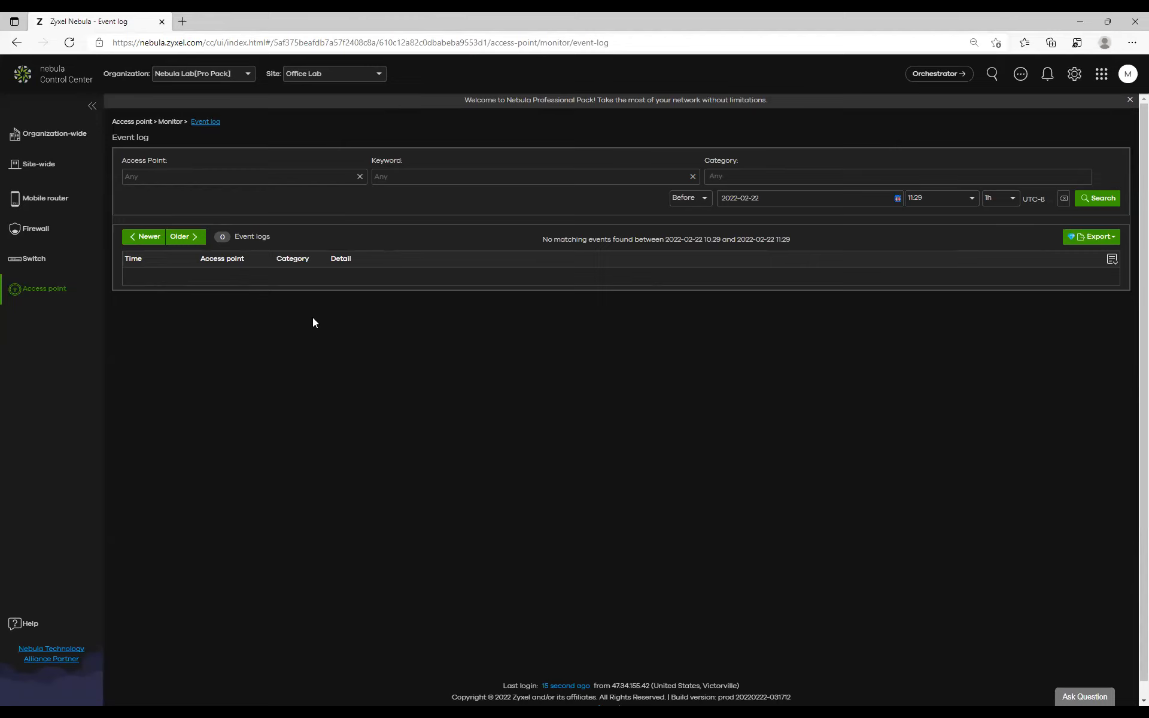
Open the access point radio settings and review them from the output power options to the radio list.
mouse_move(60, 290)
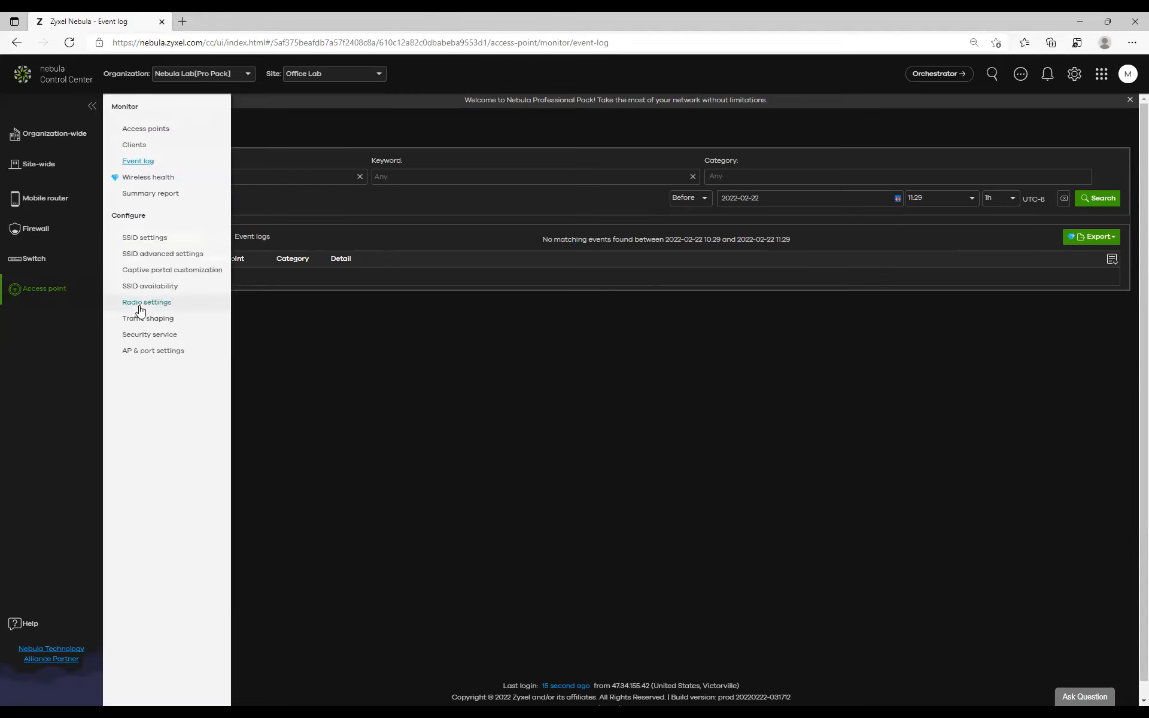
left_click(147, 303)
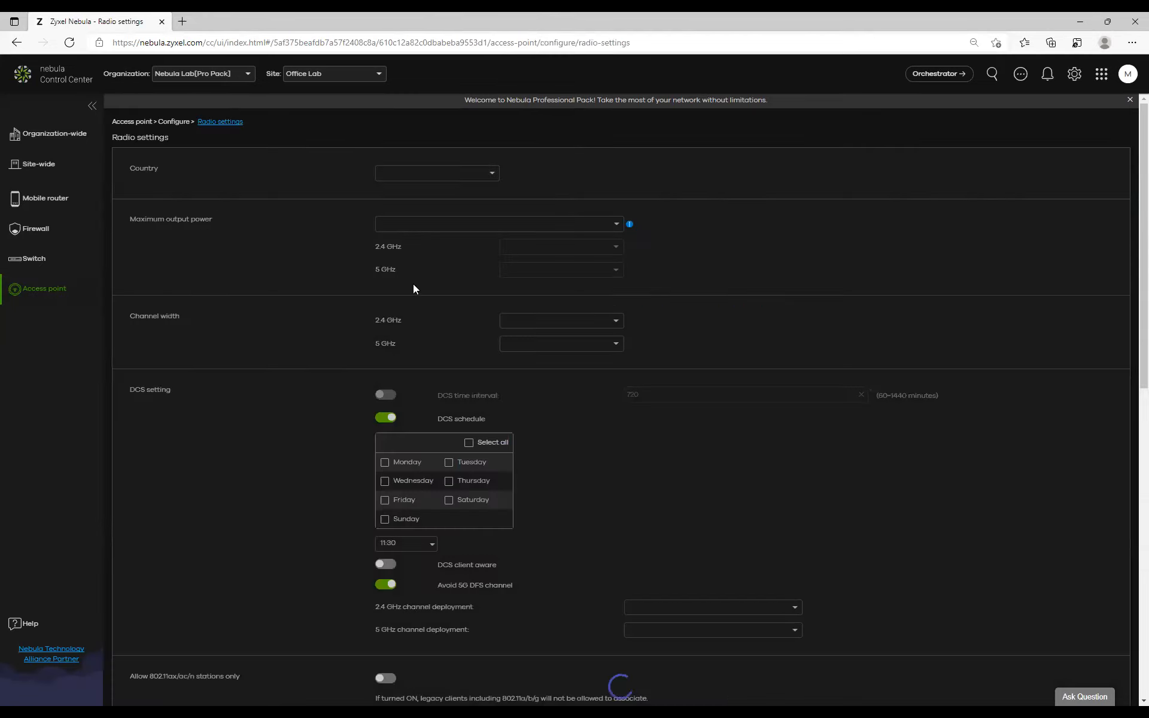
scroll(339, 395, "down", 10)
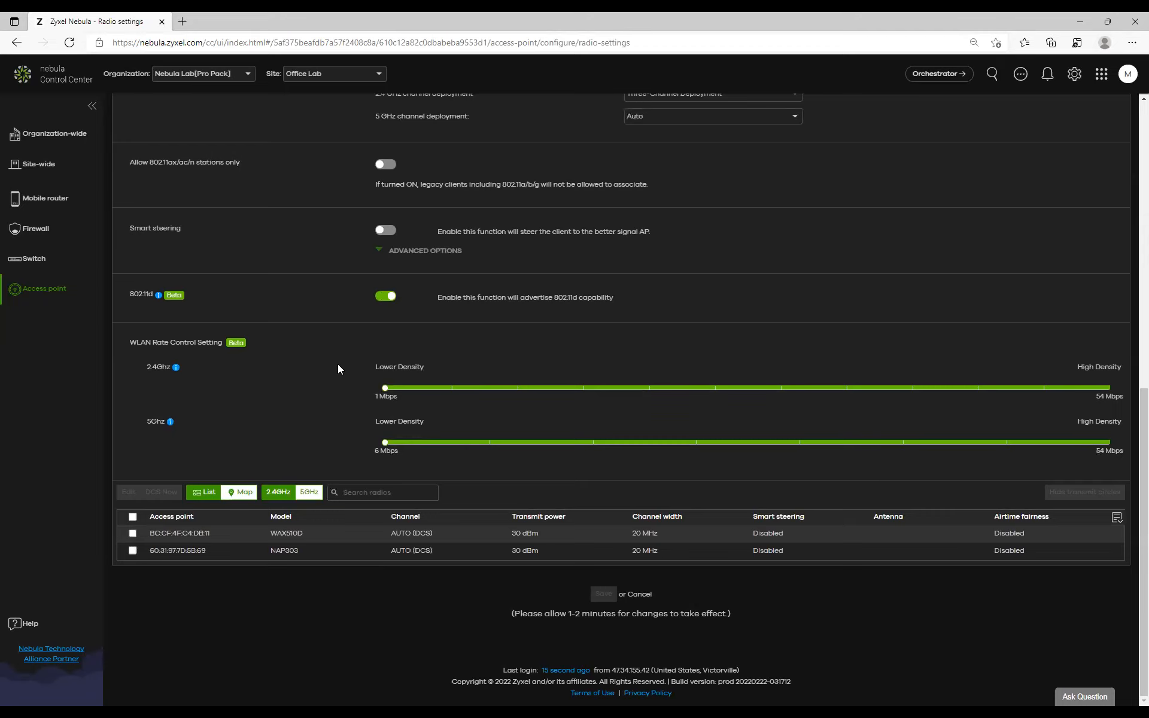
scroll(317, 334, "up", 8)
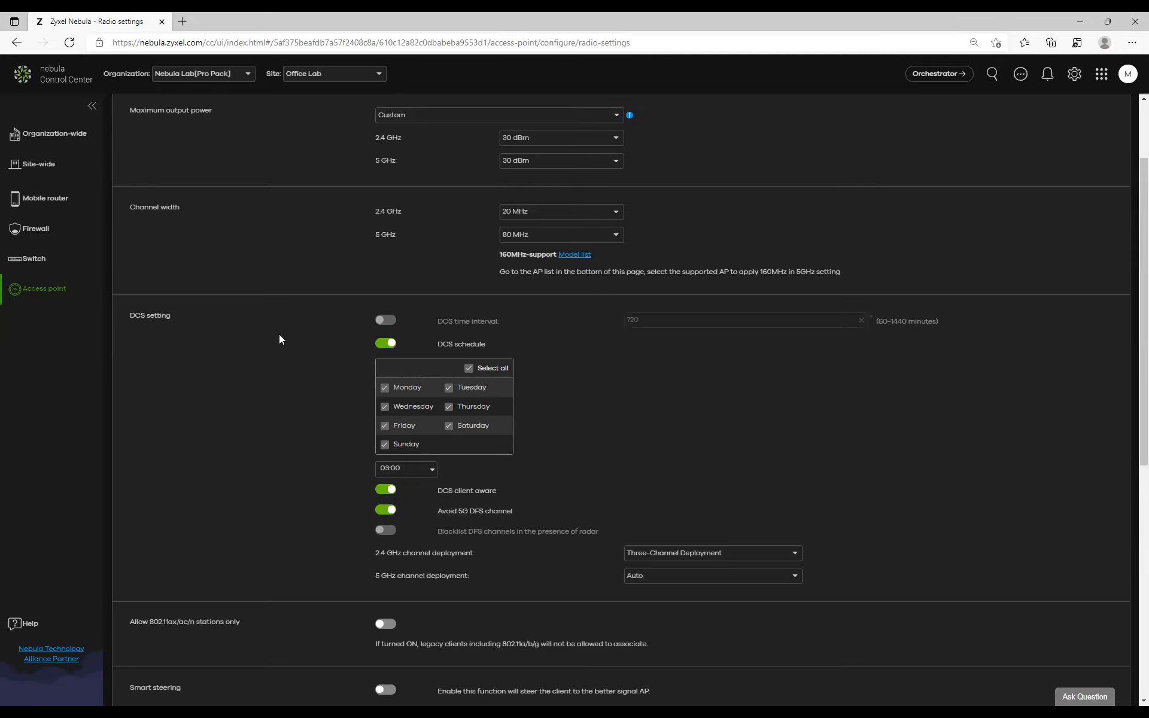
scroll(396, 257, "up", 2)
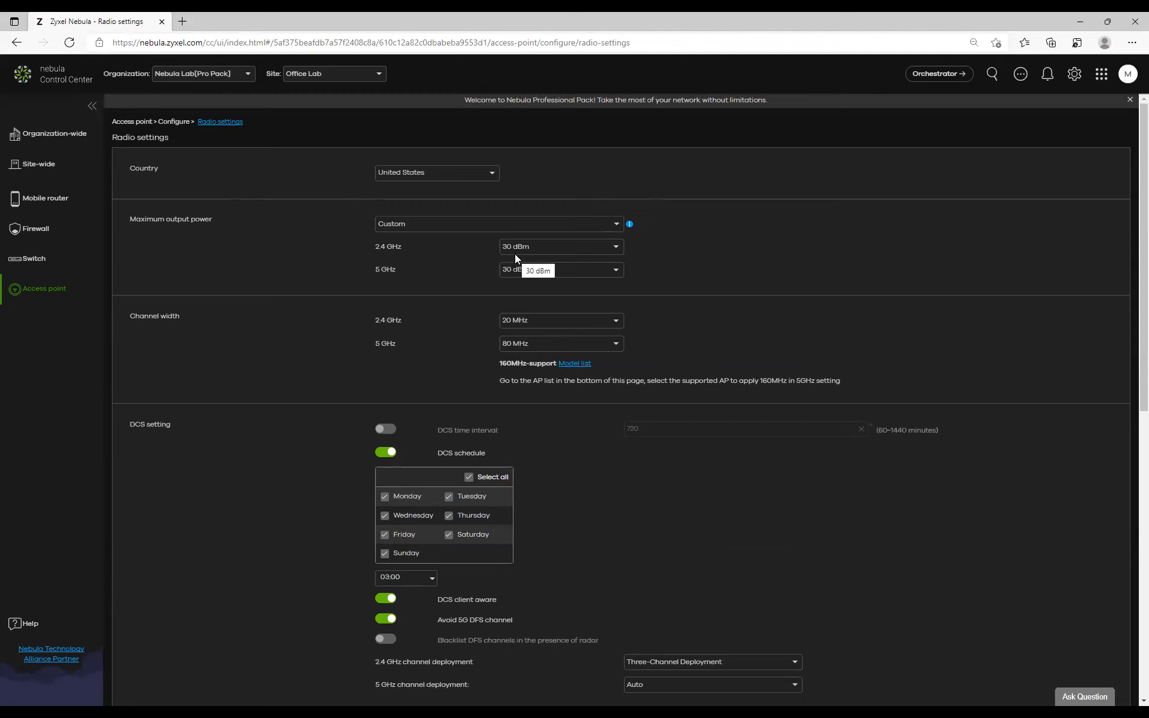
Set the maximum output power to 15 dBm for 2.4 GHz and 18 dBm for 5 GHz, and select the Moderate-density deployment preset.
left_click(591, 247)
left_click_drag(623, 274, 617, 316)
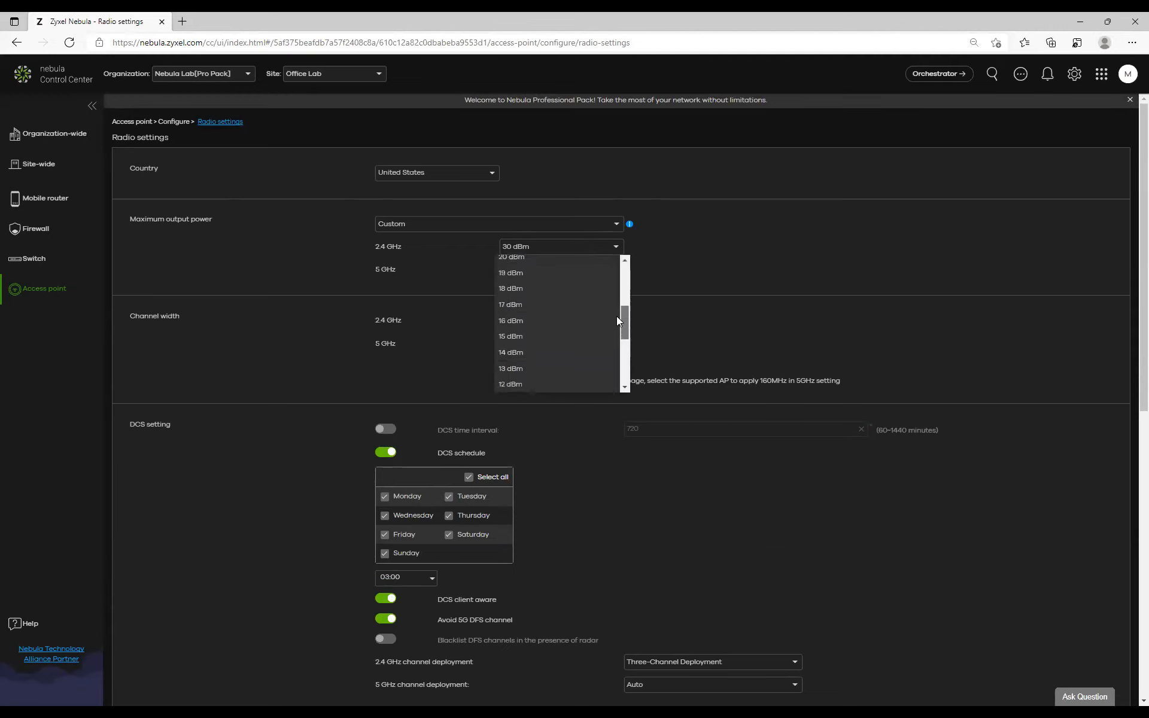
left_click(541, 337)
left_click(603, 271)
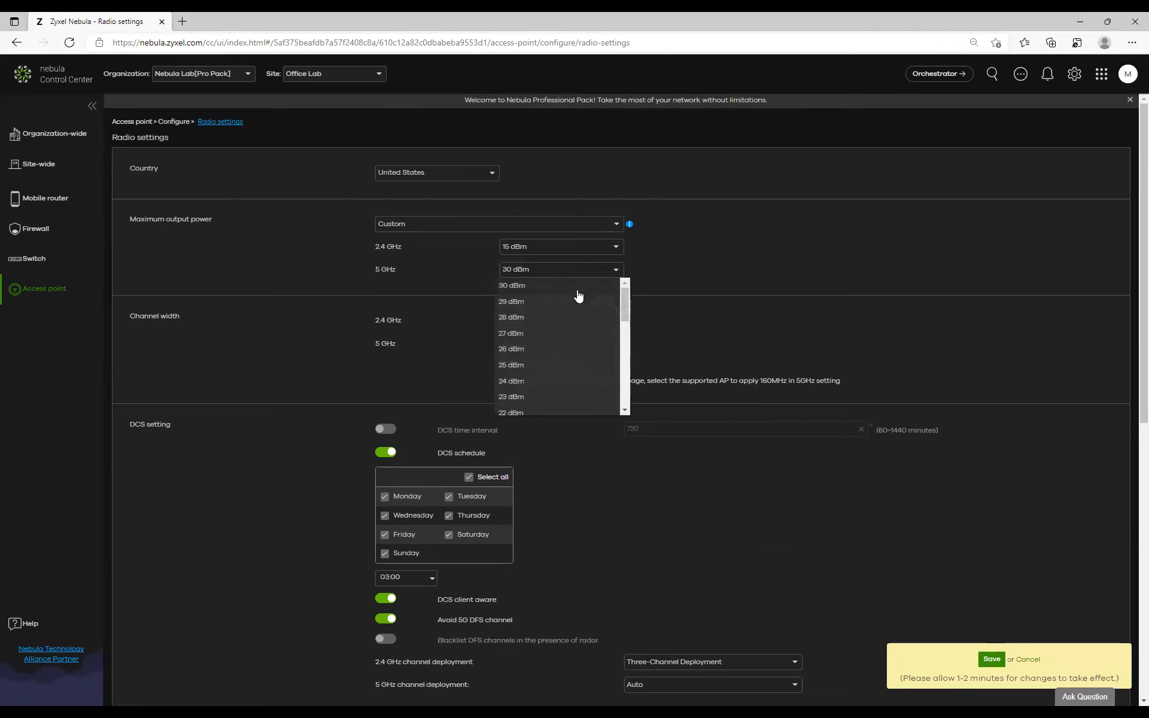
scroll(588, 309, "down", 2)
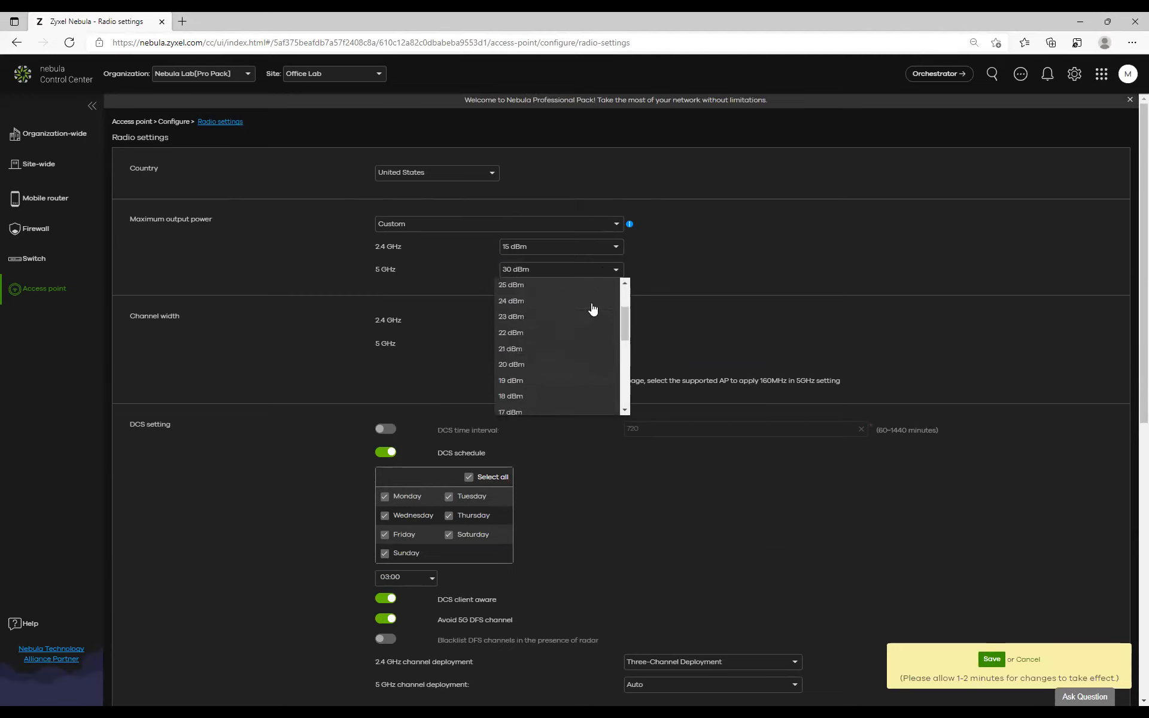
scroll(556, 344, "down", 1)
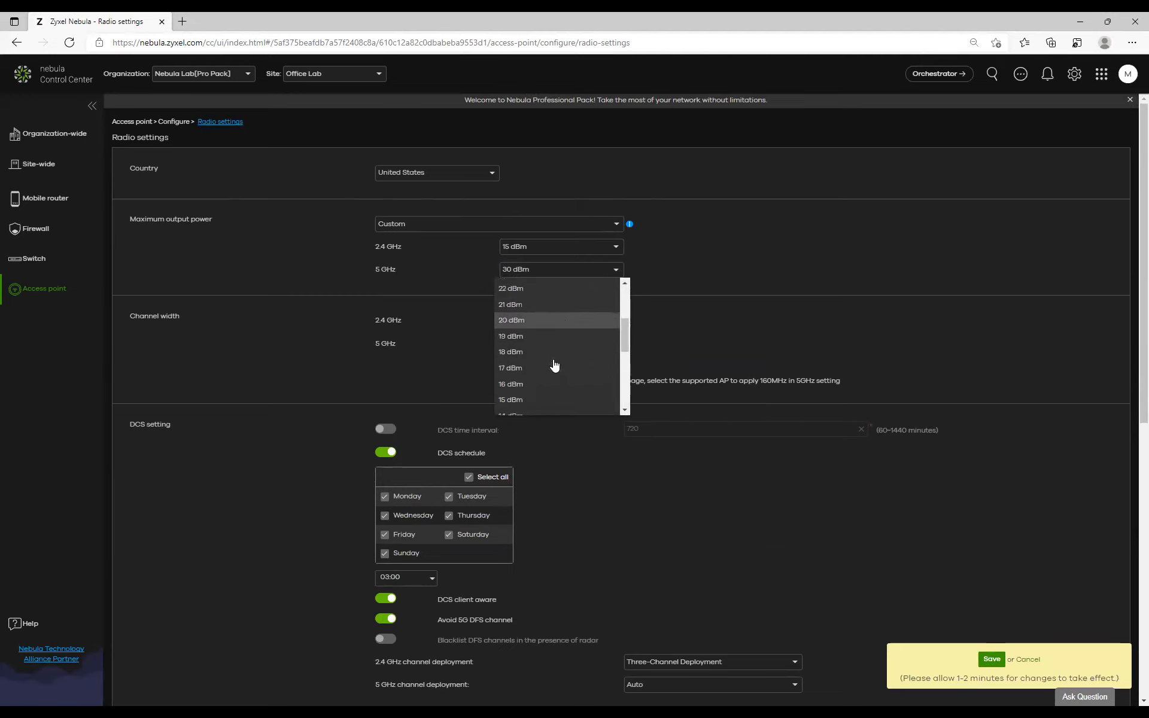
left_click(525, 353)
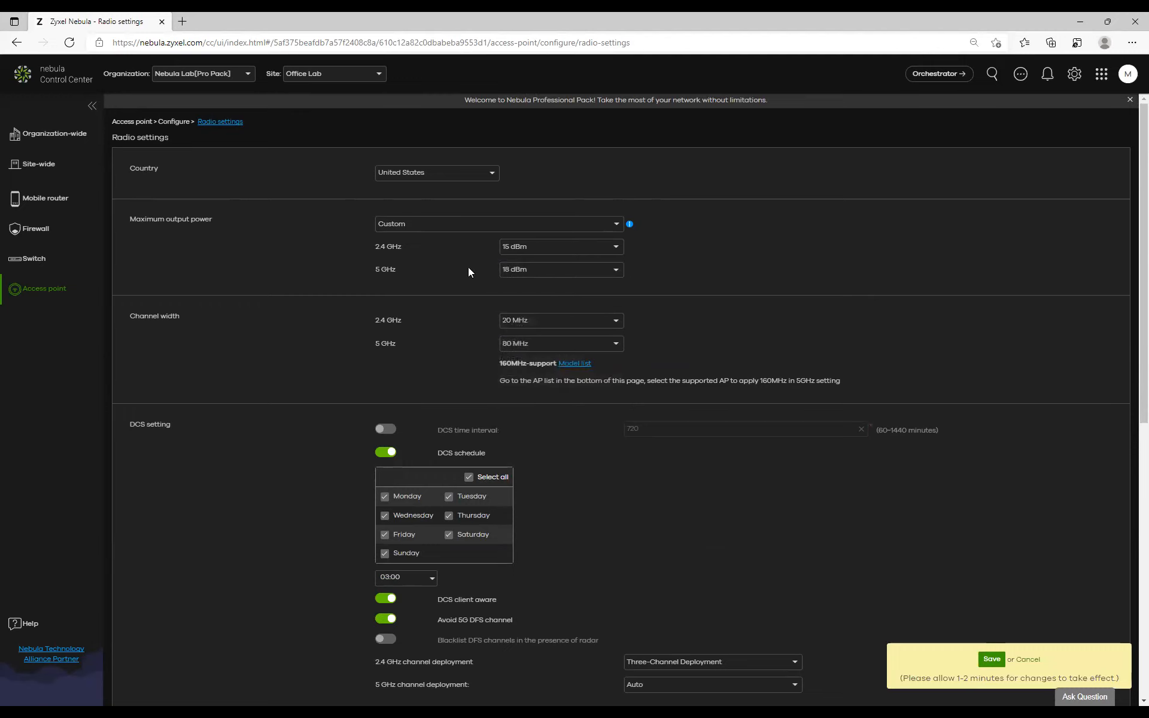
left_click(466, 231)
left_click(439, 256)
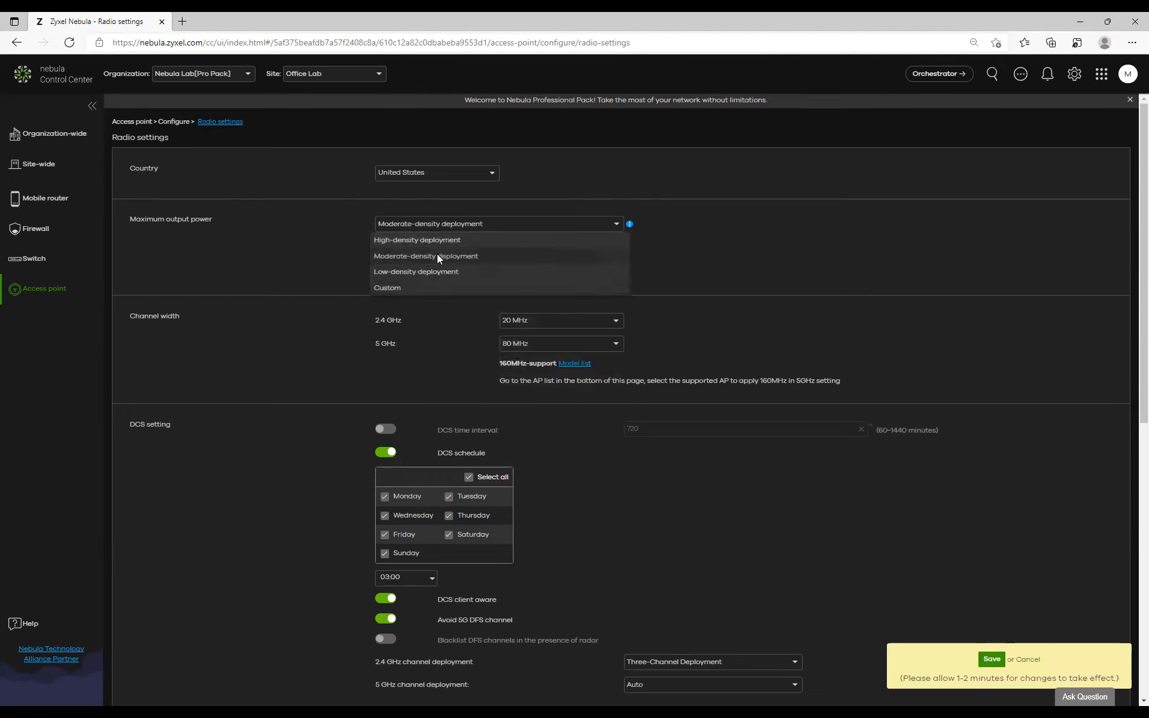
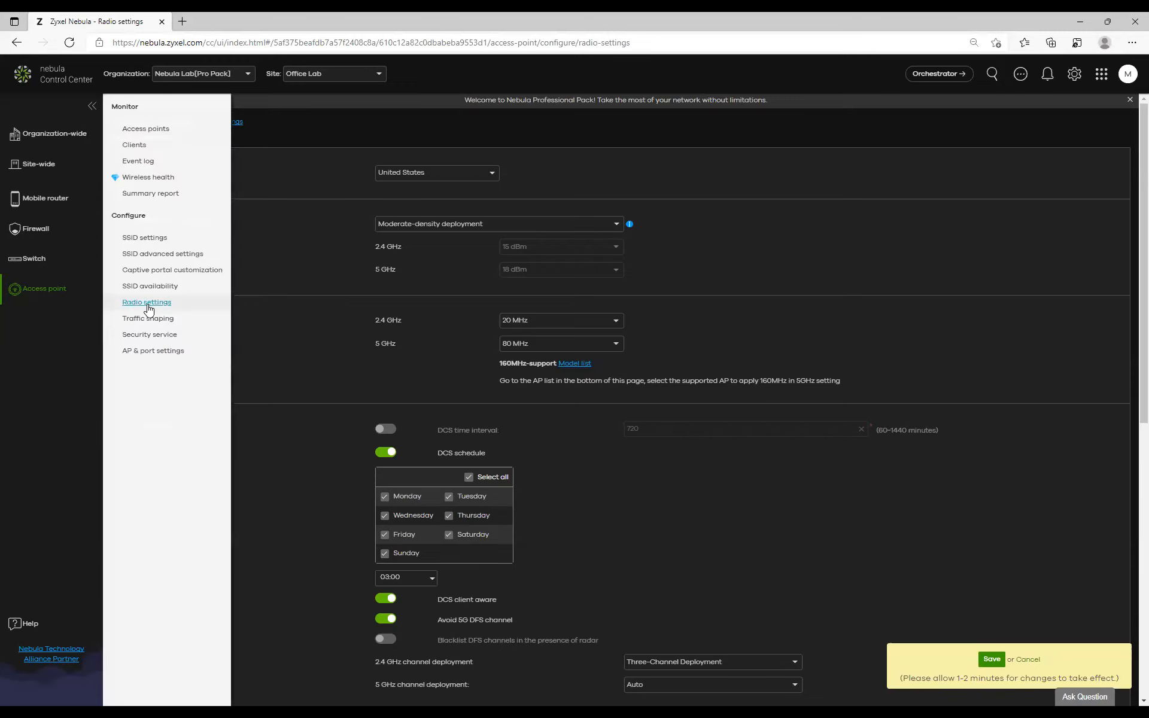
Go to the AP & port settings without saving the radio changes and enable "By client device number" load balancing.
left_click(154, 353)
key("Return")
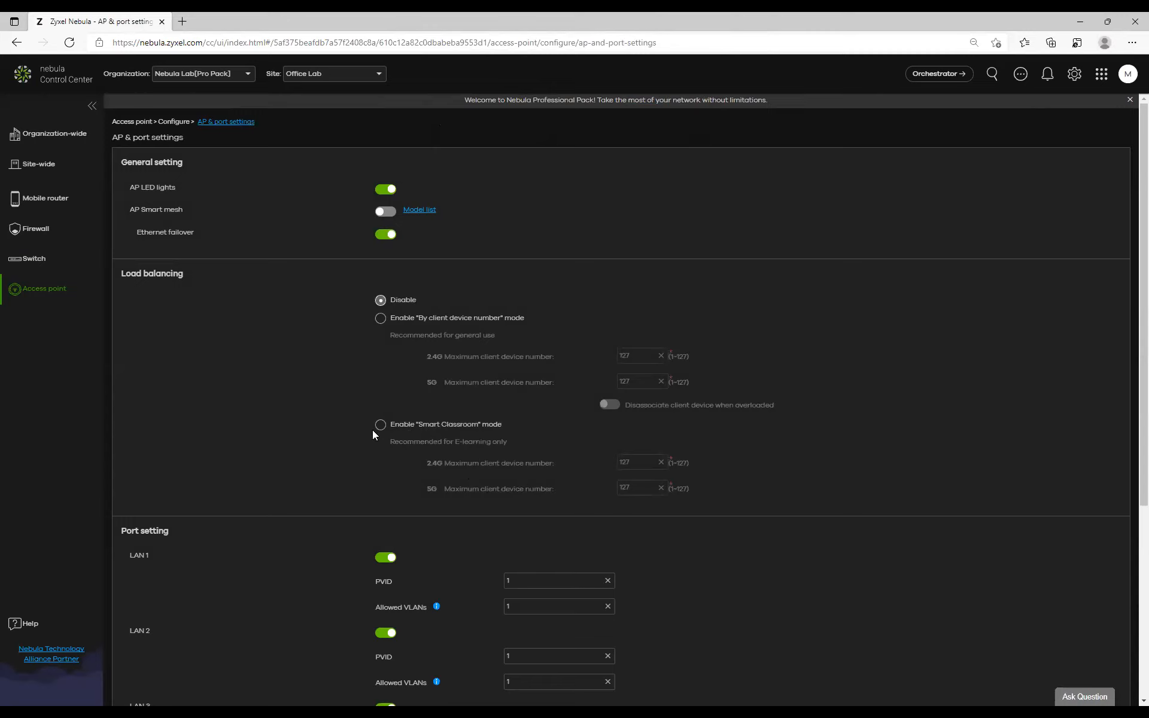
left_click(381, 320)
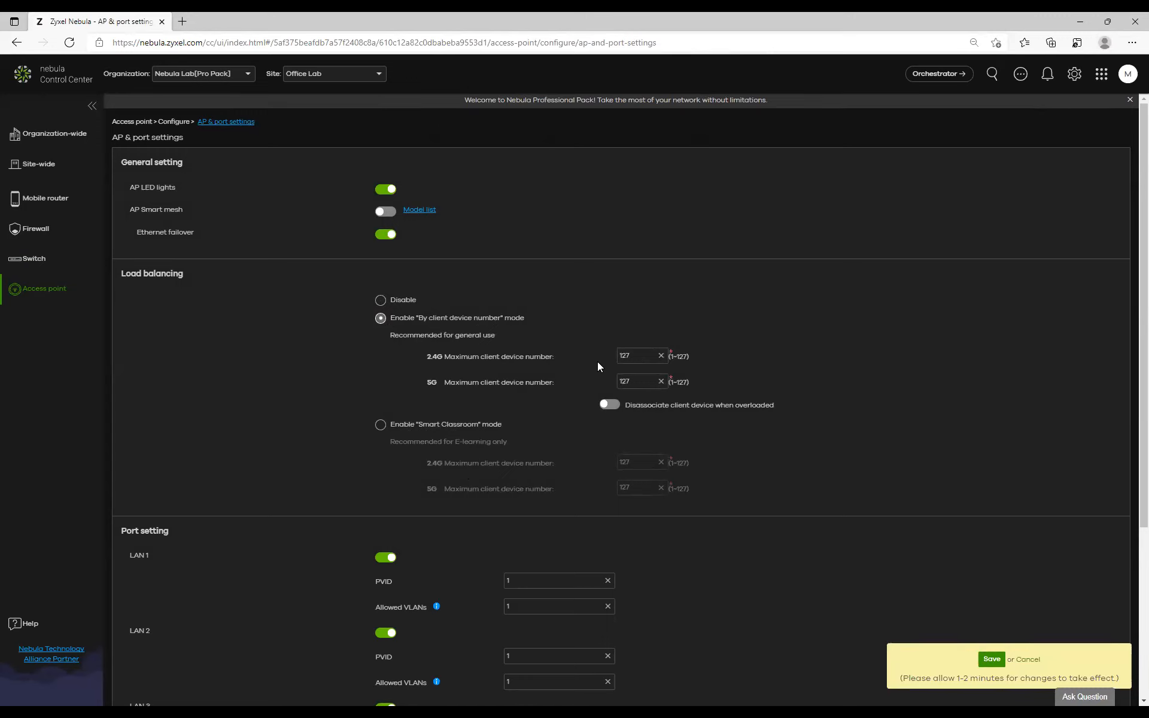
Return to the radio settings, discarding the unsaved load balancing change, and review the steering and rate control options.
mouse_move(49, 288)
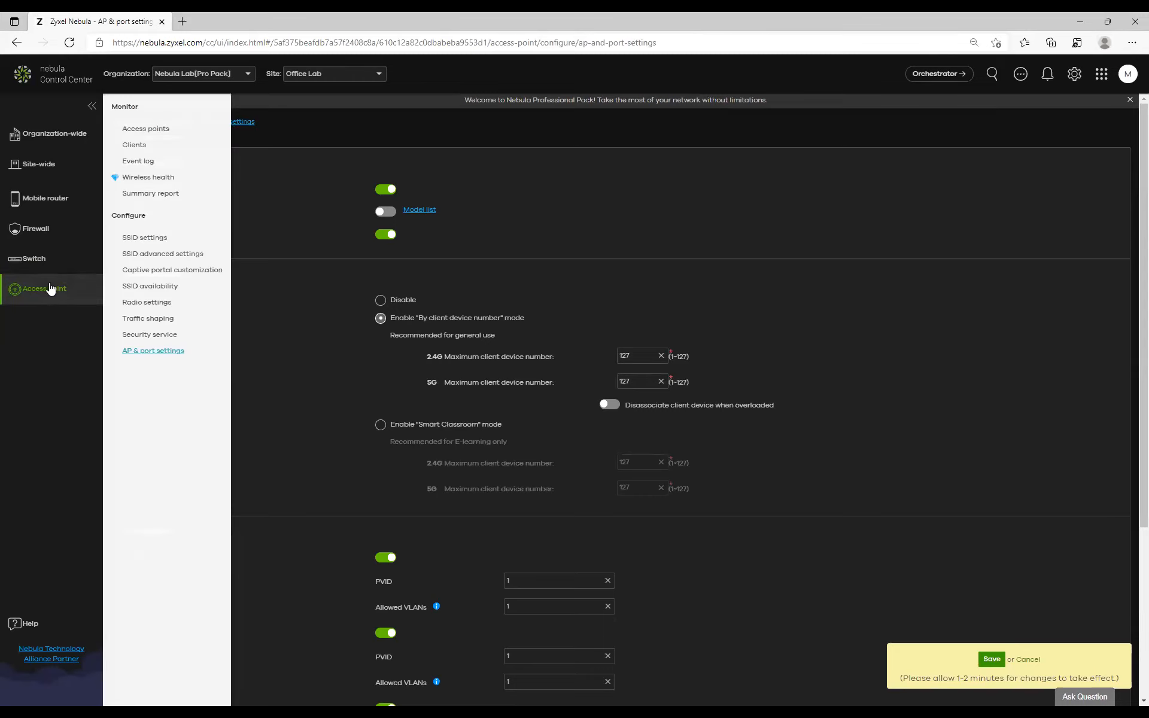
left_click(147, 304)
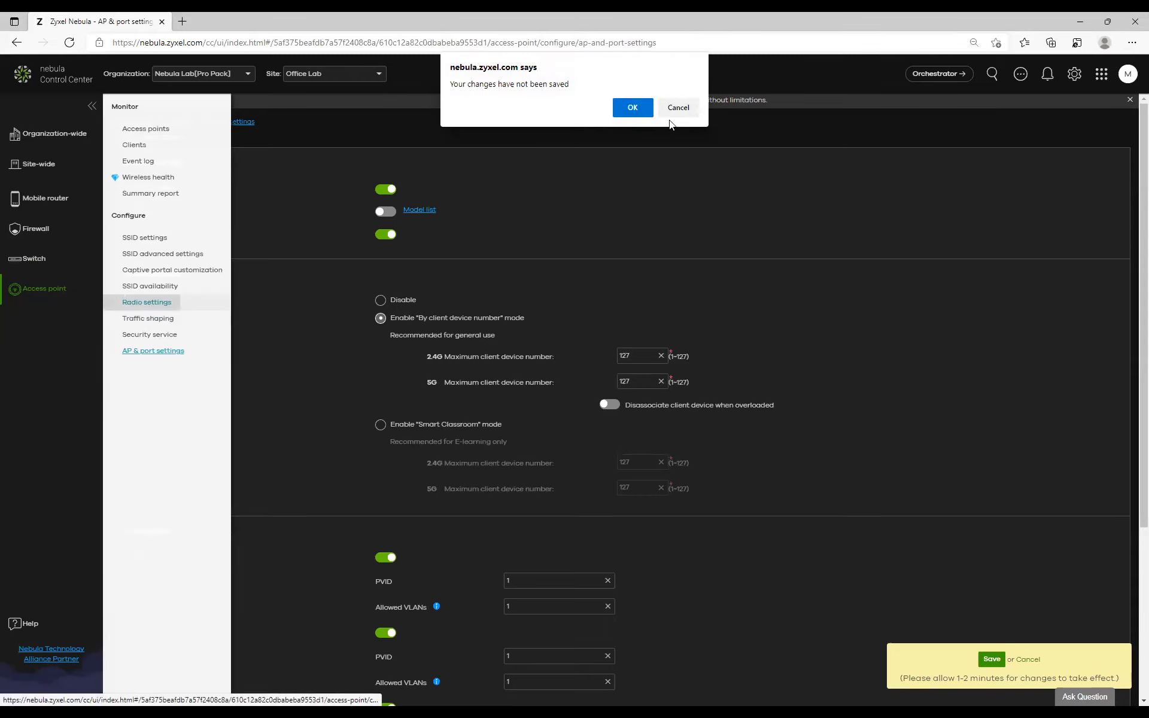
left_click(632, 108)
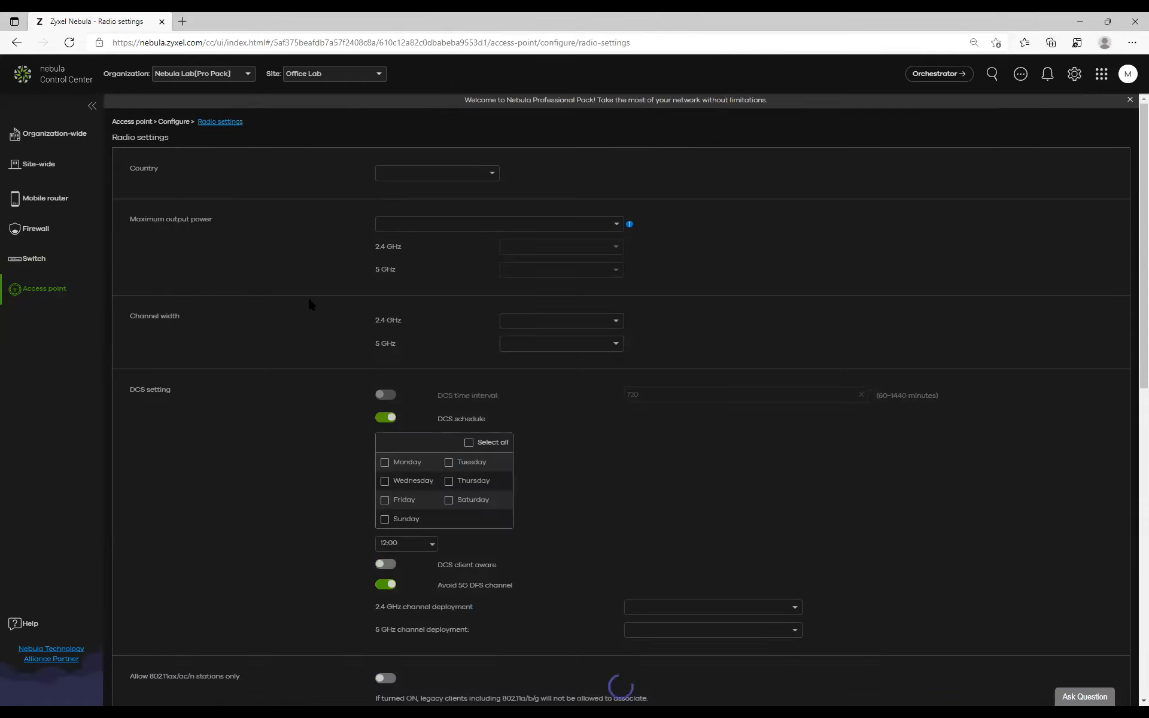
scroll(309, 304, "down", 9)
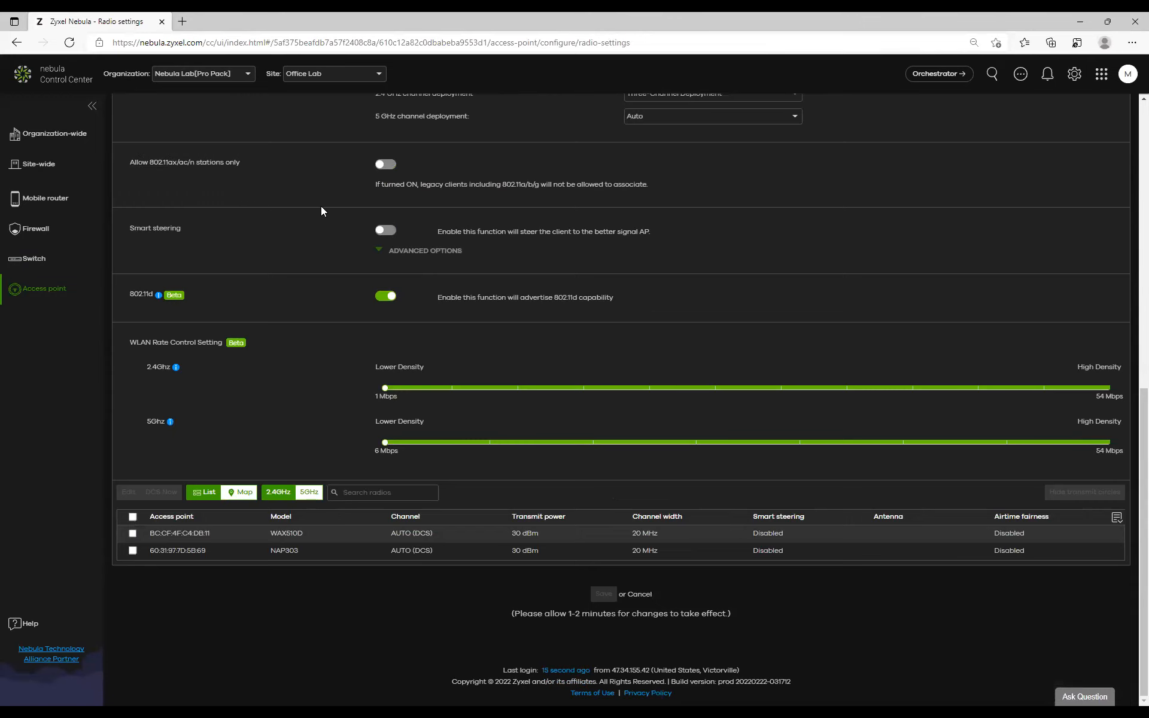
Turn on allowing 802.11ax/ac/n stations only, review the note on legacy 802.11a/b/g clients, and turn the option off again.
scroll(321, 206, "up", 2)
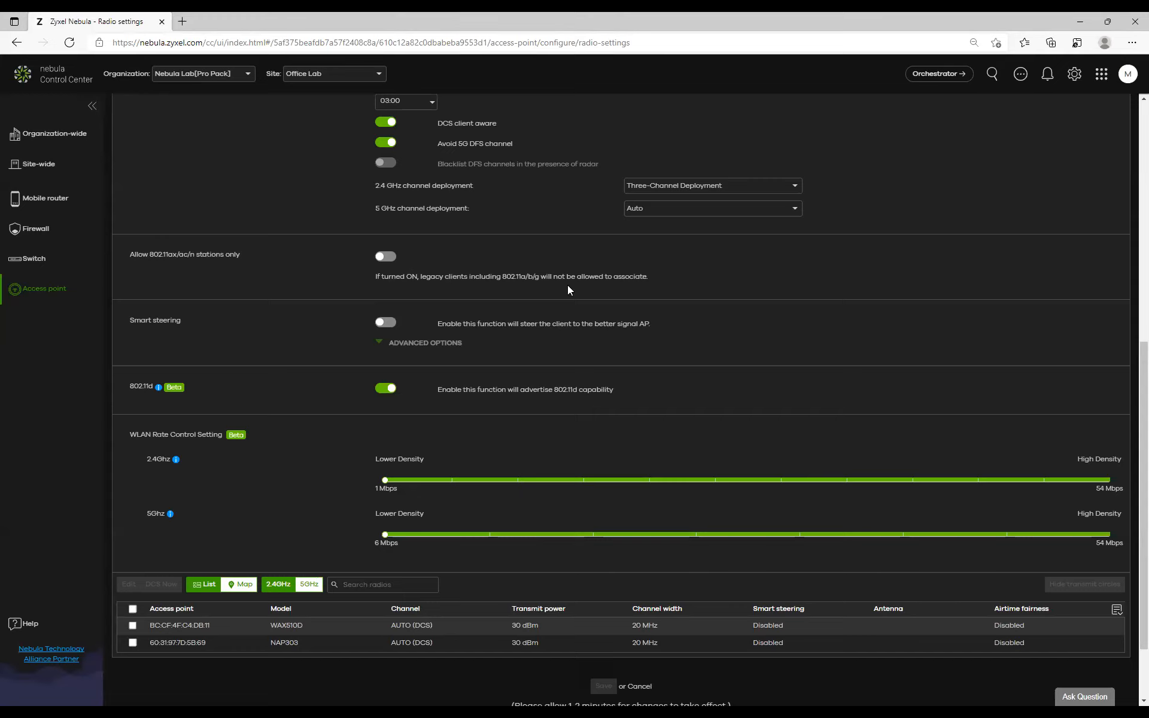
left_click_drag(507, 277, 541, 278)
left_click_drag(536, 277, 536, 277)
left_click(384, 259)
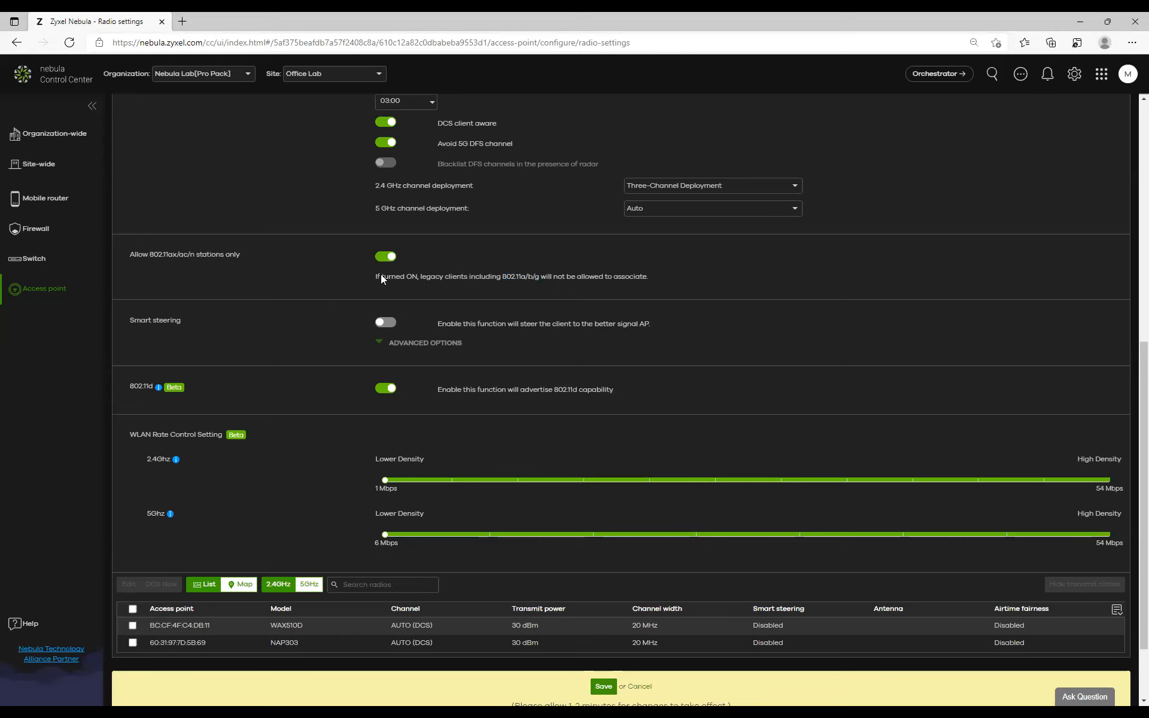
left_click_drag(502, 276, 541, 276)
left_click(518, 280)
left_click(386, 257)
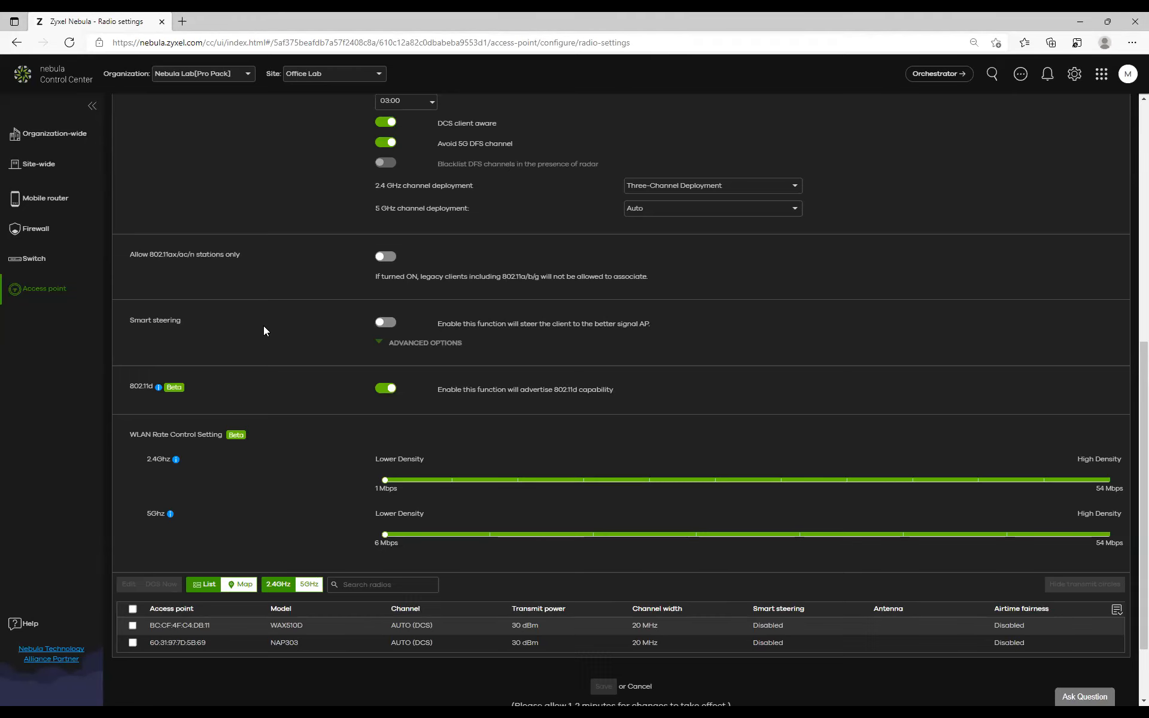
Leave the radio settings and open the access point traffic shaping page to check the WLAN traffic shaping options.
scroll(263, 325, "up", 8)
mouse_move(56, 299)
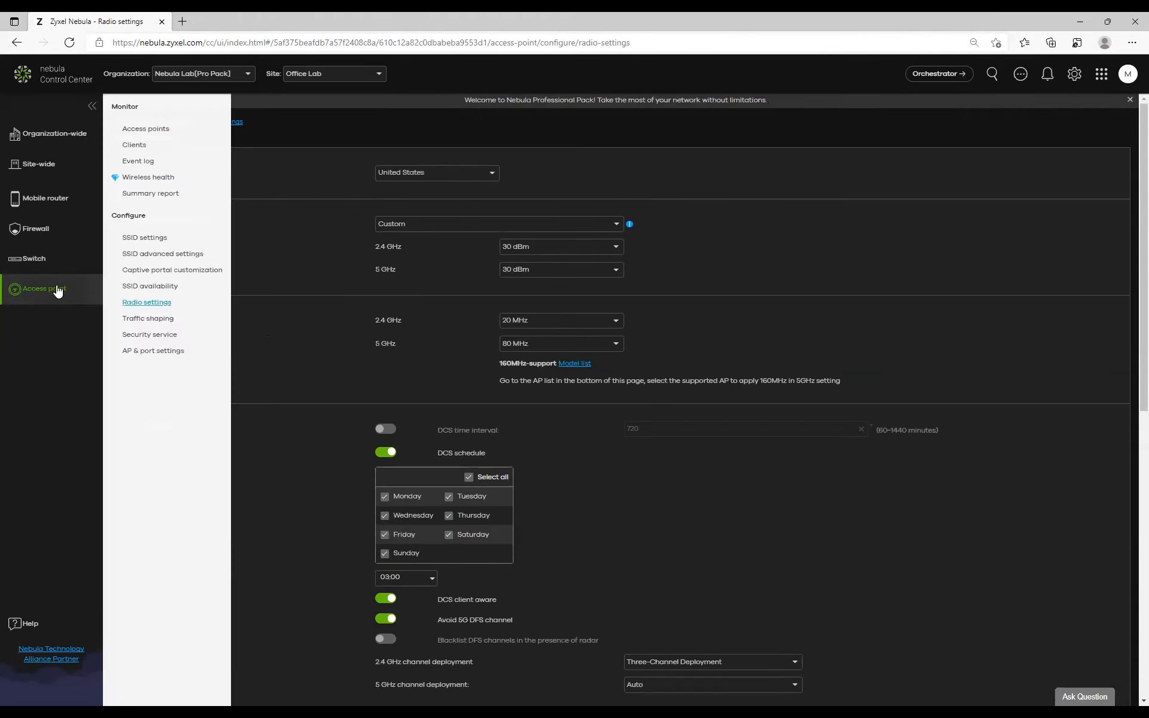
left_click(150, 318)
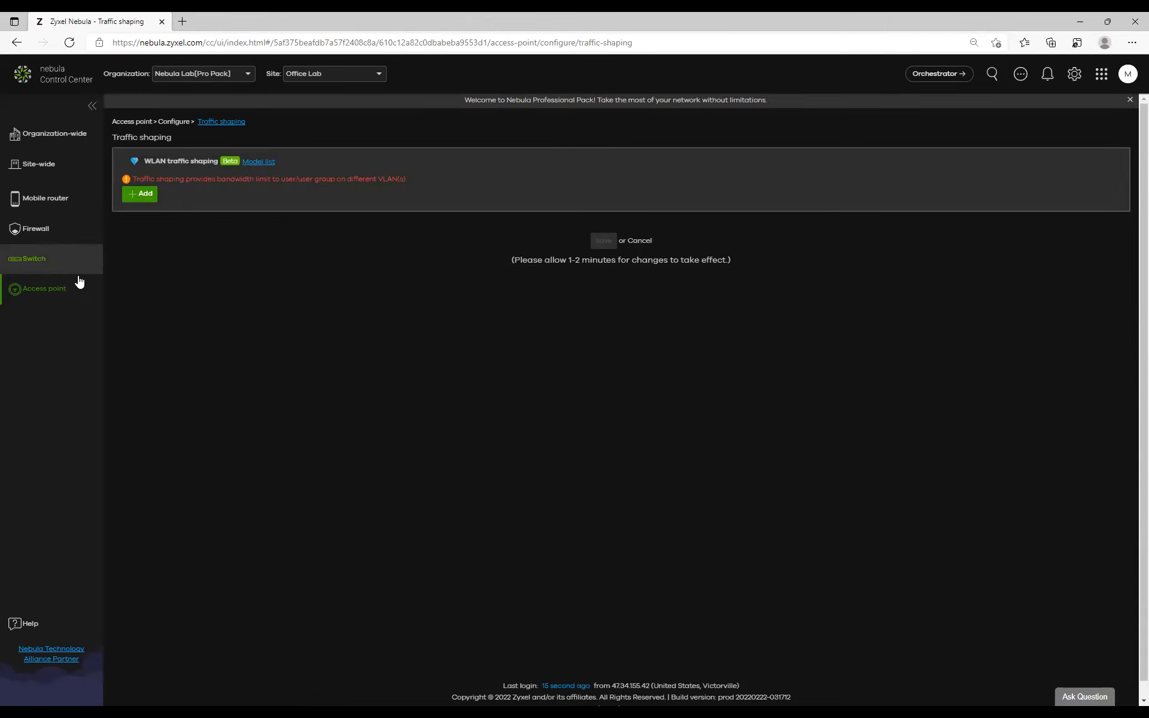
Open the advanced settings of the LAB1 SSID and set its per-client download rate limit to 3 Mb/s.
mouse_move(51, 293)
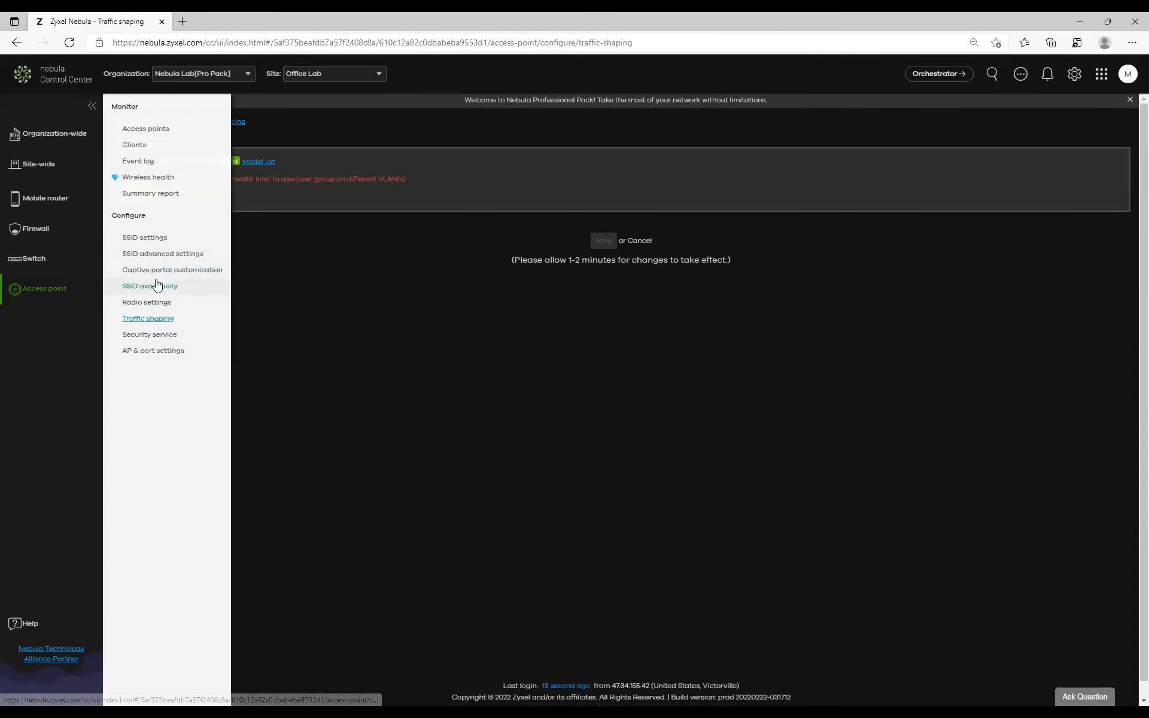
left_click(163, 239)
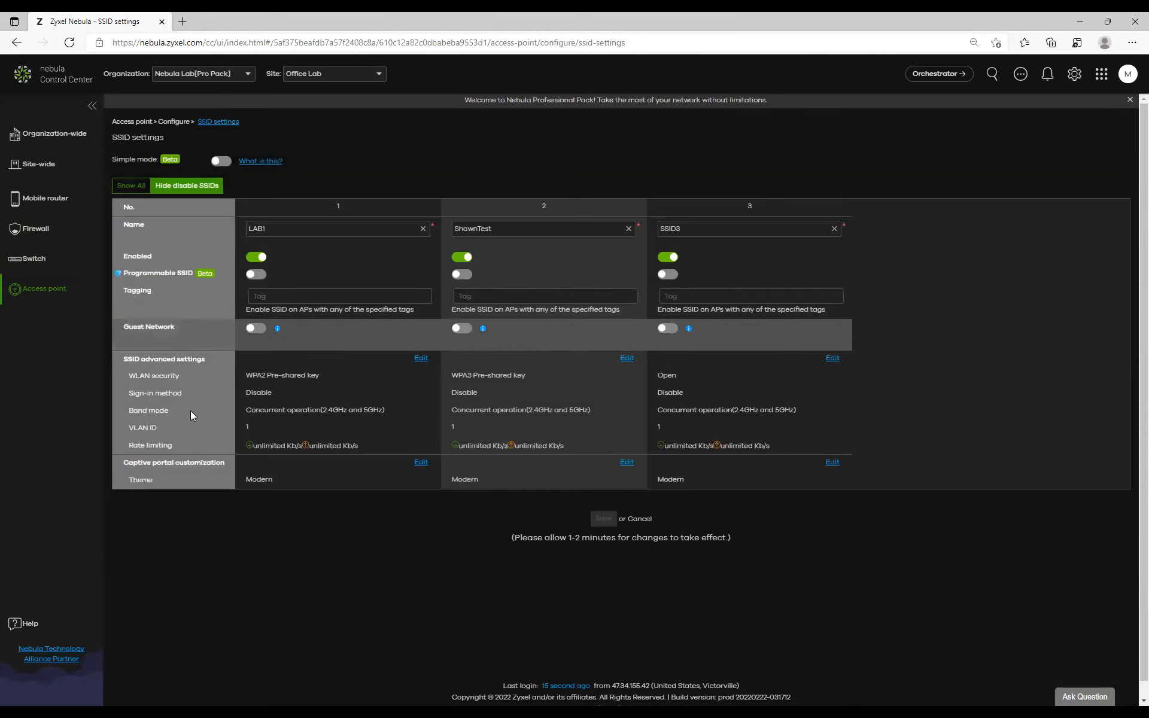
left_click(420, 358)
scroll(561, 370, "down", 5)
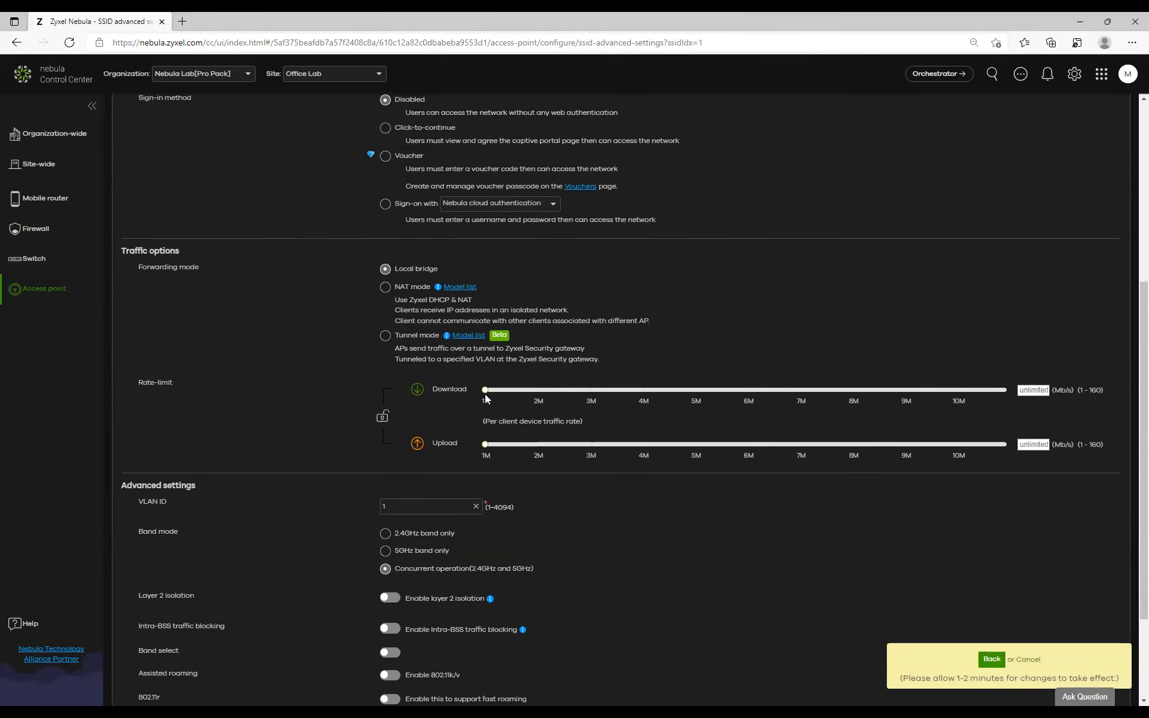
left_click_drag(485, 394, 591, 396)
Discard the unsaved download rate limit and return to the radio settings.
mouse_move(48, 293)
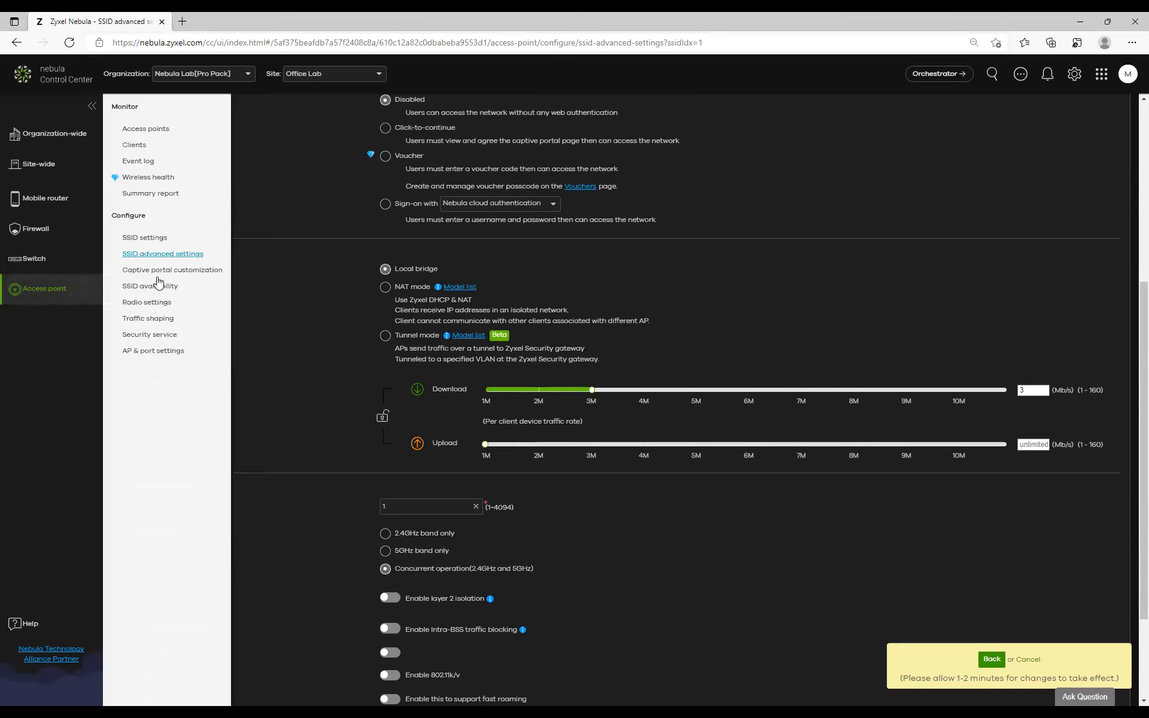
left_click(163, 309)
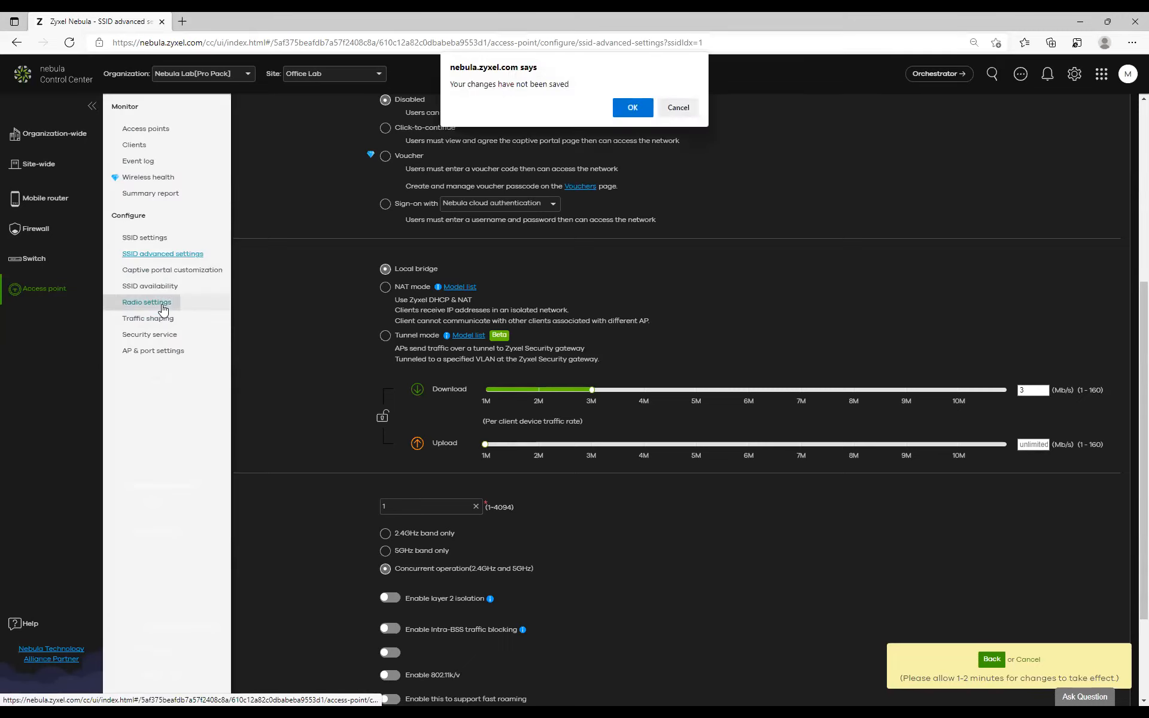
key("Return")
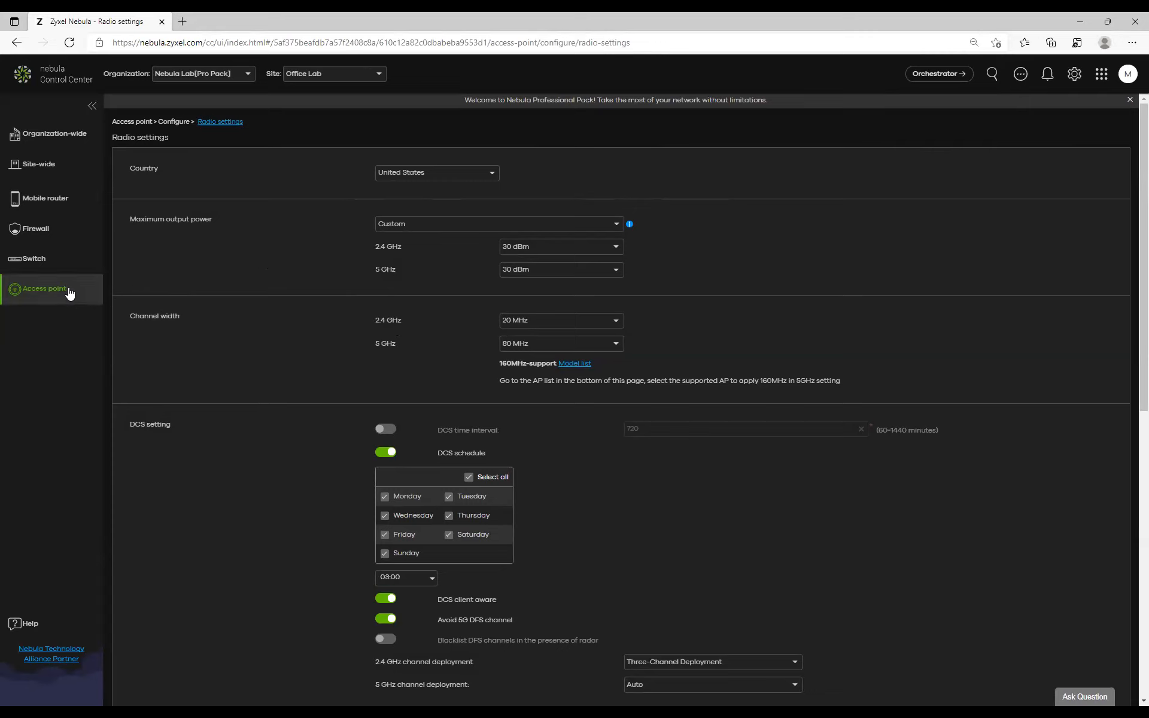
Open the details of the online NAP303 access point and examine its live traffic tools and its usage and connectivity chart.
mouse_move(69, 296)
left_click(163, 131)
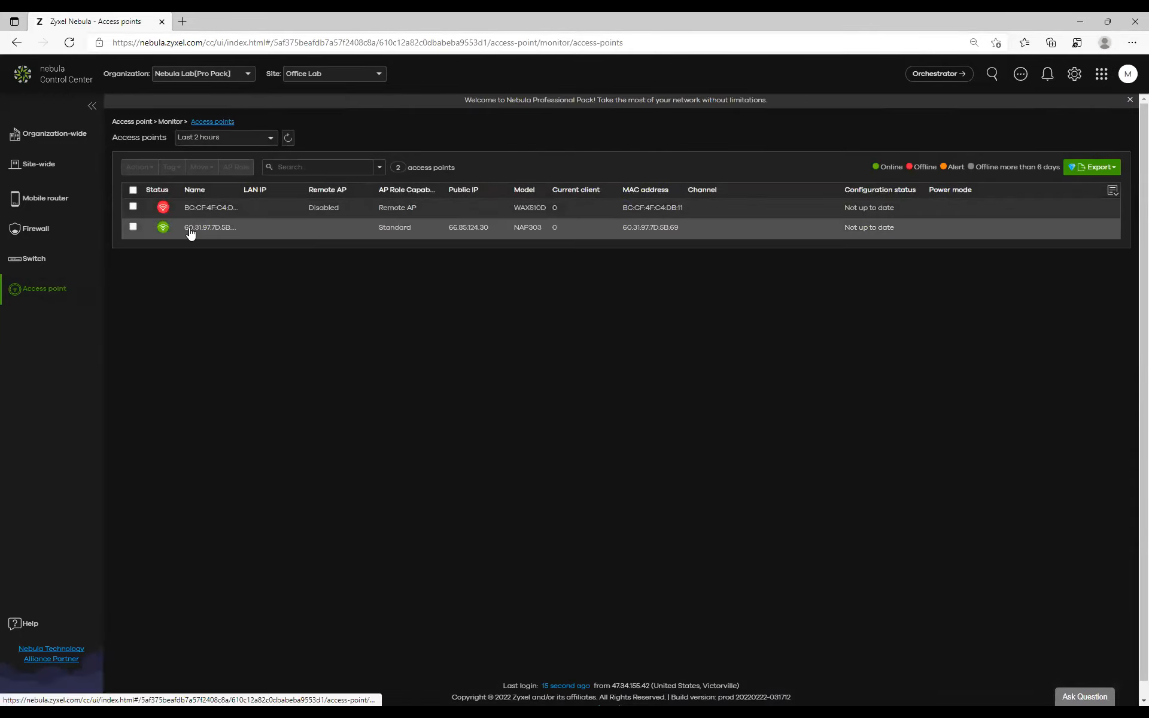
left_click(189, 228)
scroll(372, 368, "down", 5)
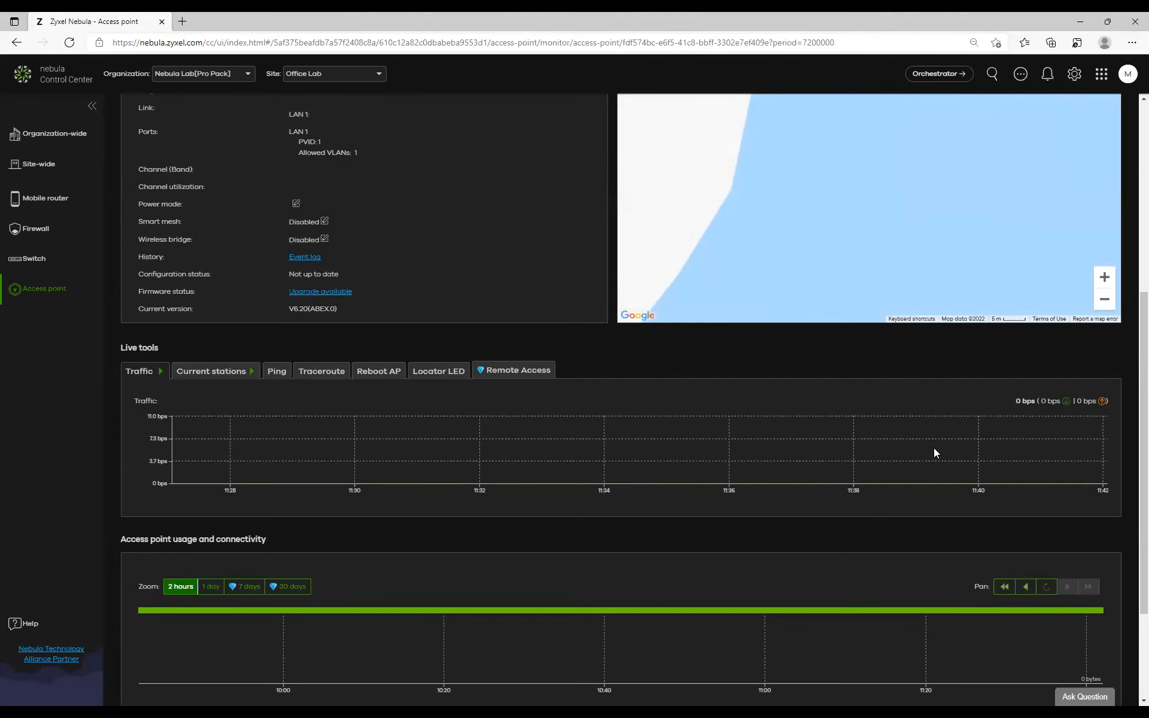
scroll(781, 453, "down", 3)
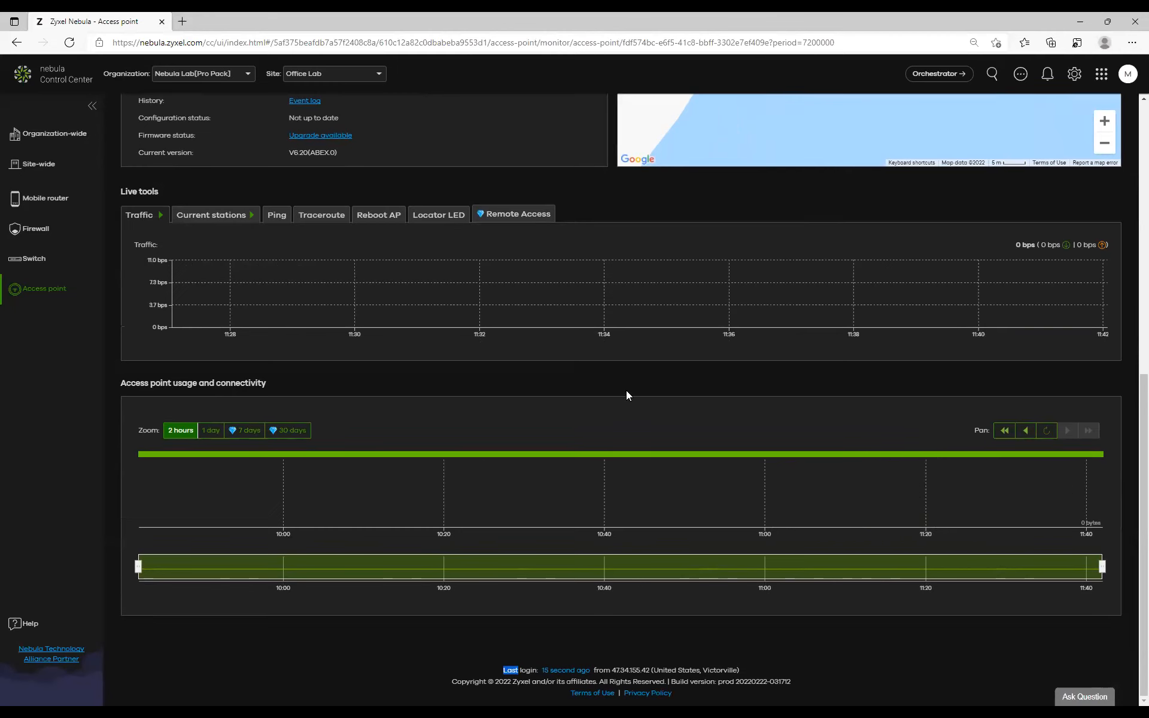
Go from the access point's details back to the radio settings.
left_click(61, 297)
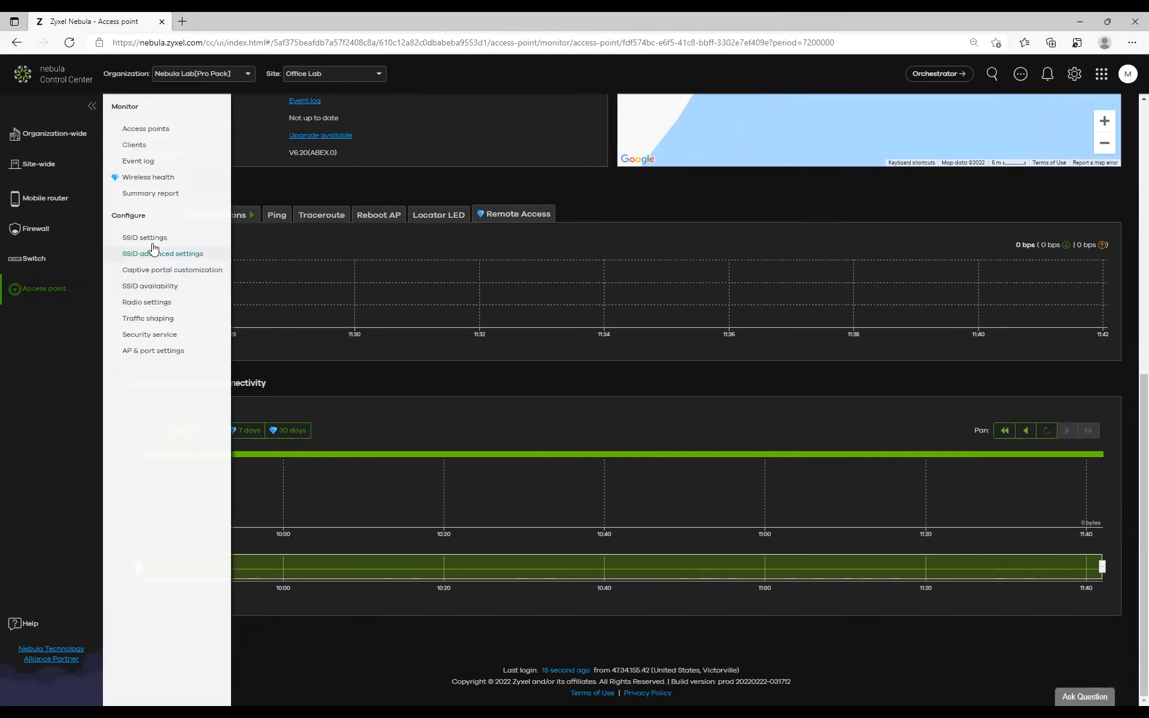
left_click(146, 302)
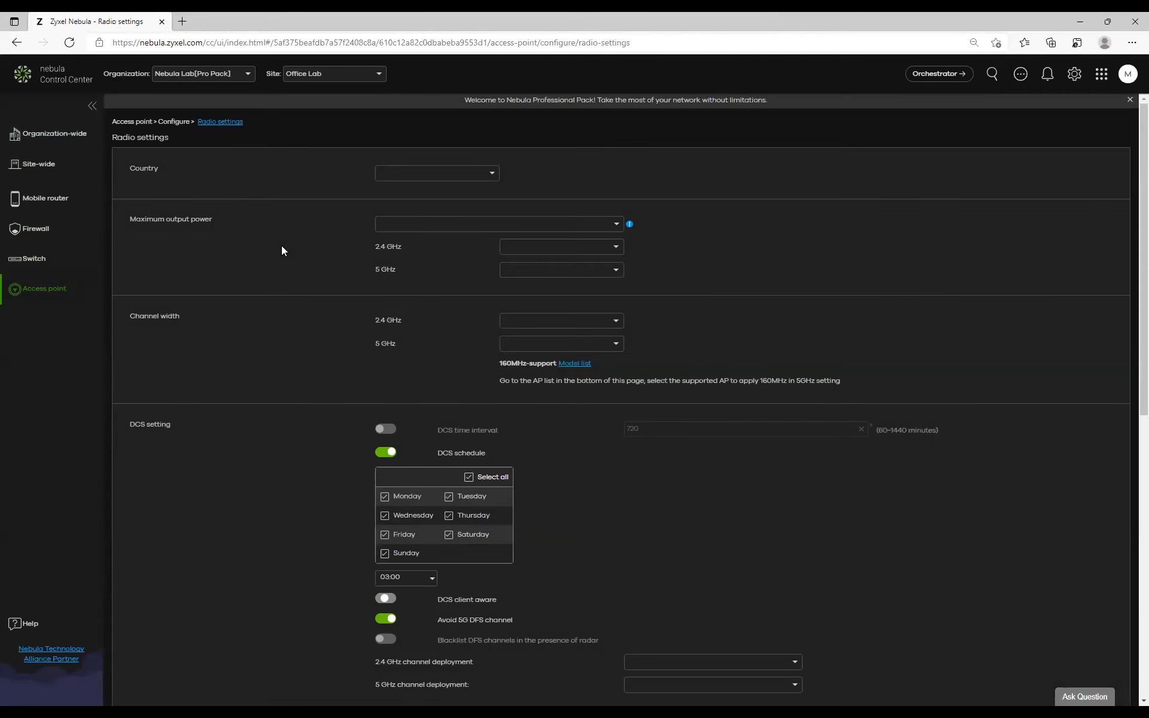